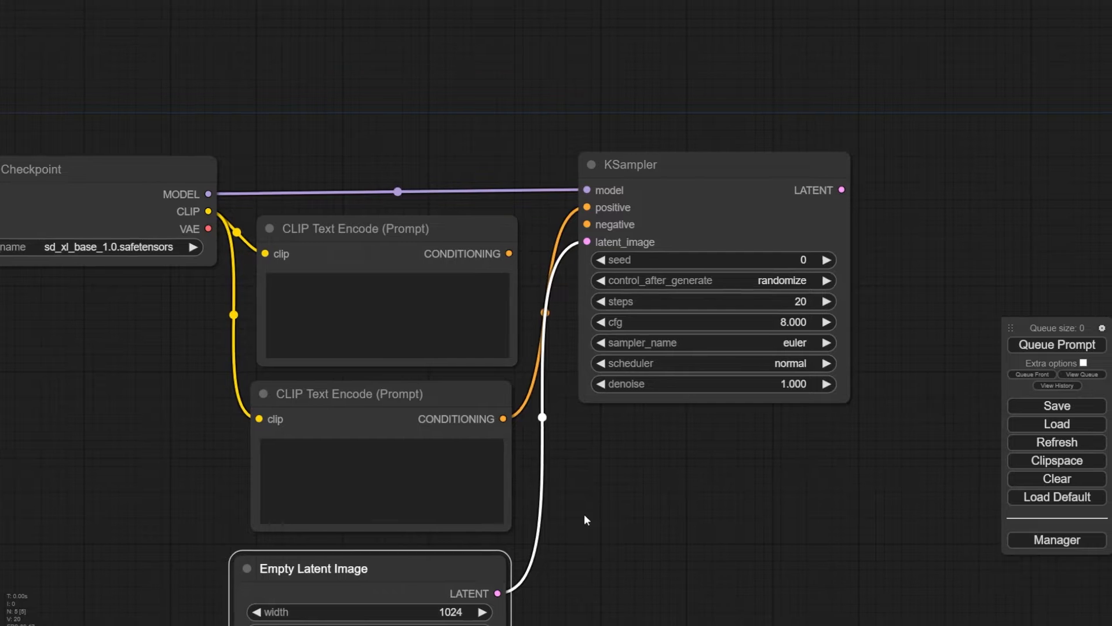
{"action": "scroll", "coordinate": [509, 527], "scroll_direction": "up", "scroll_amount": 1}
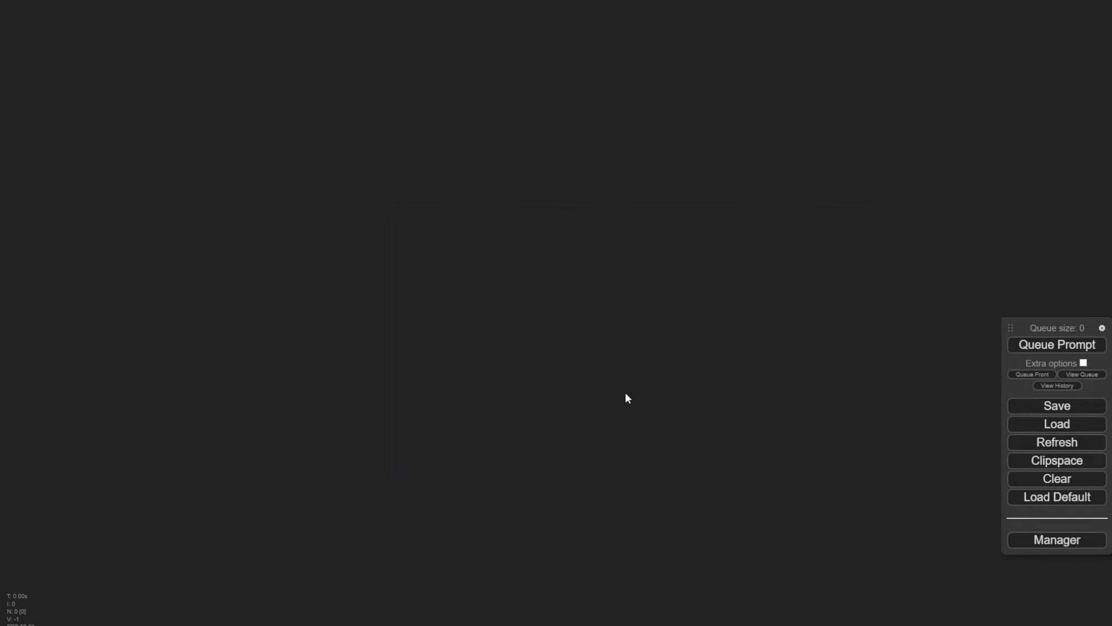
{"action": "right_click", "coordinate": [572, 265]}
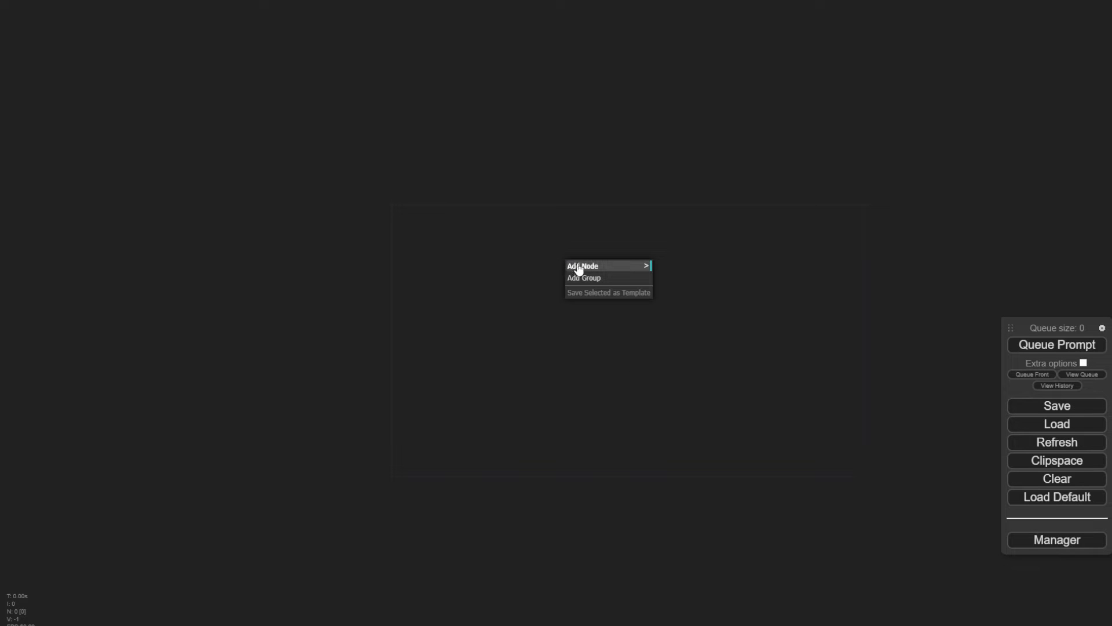
{"action": "left_click", "coordinate": [591, 266]}
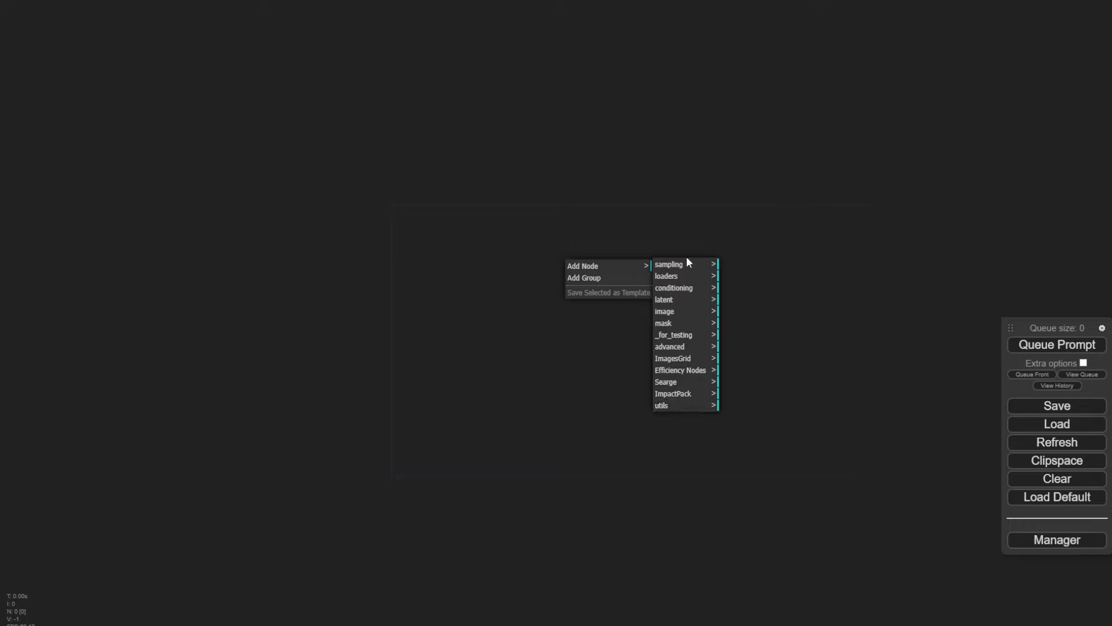
{"action": "double_click", "coordinate": [634, 253]}
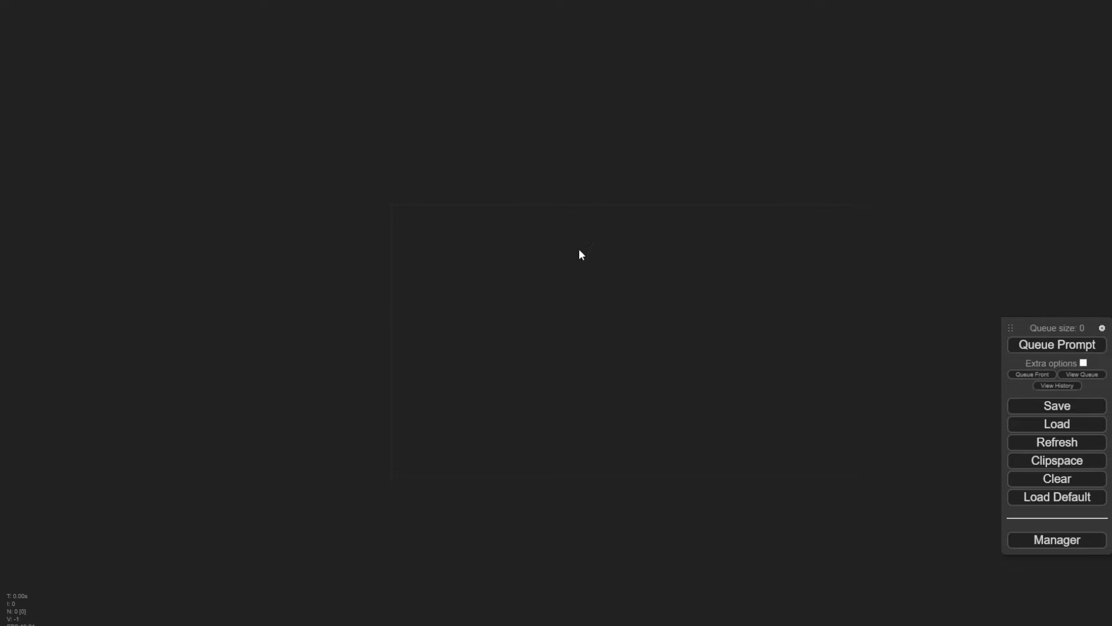
Step: Search the nodes for "checkp" and add a CheckpointLoaderSimple node to the empty canvas
{"action": "double_click", "coordinate": [548, 264]}
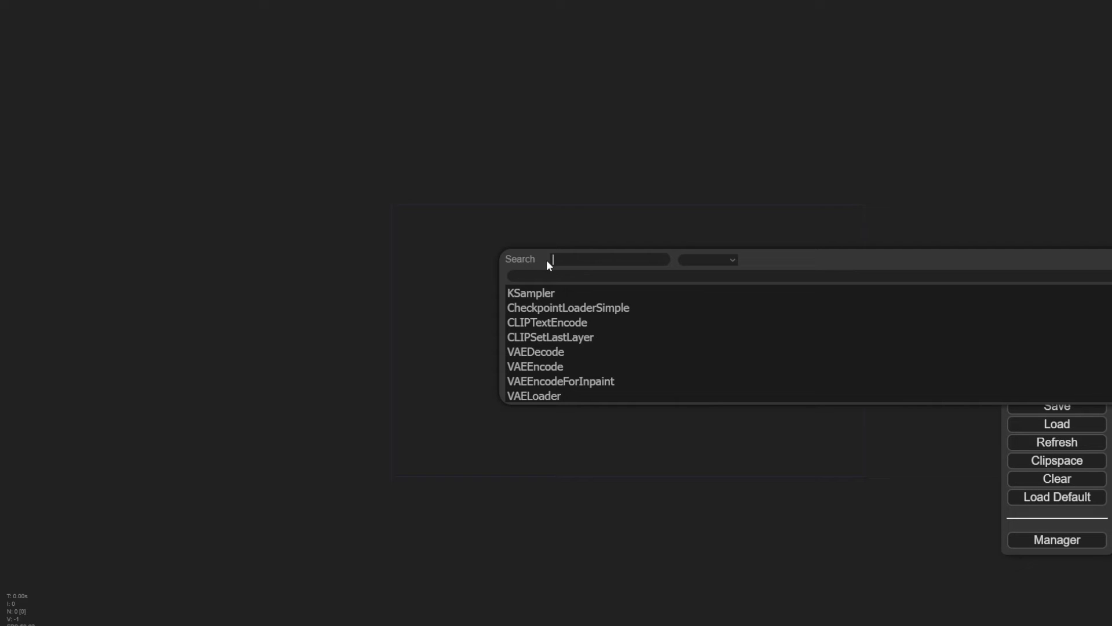
{"action": "type", "text": "checkp"}
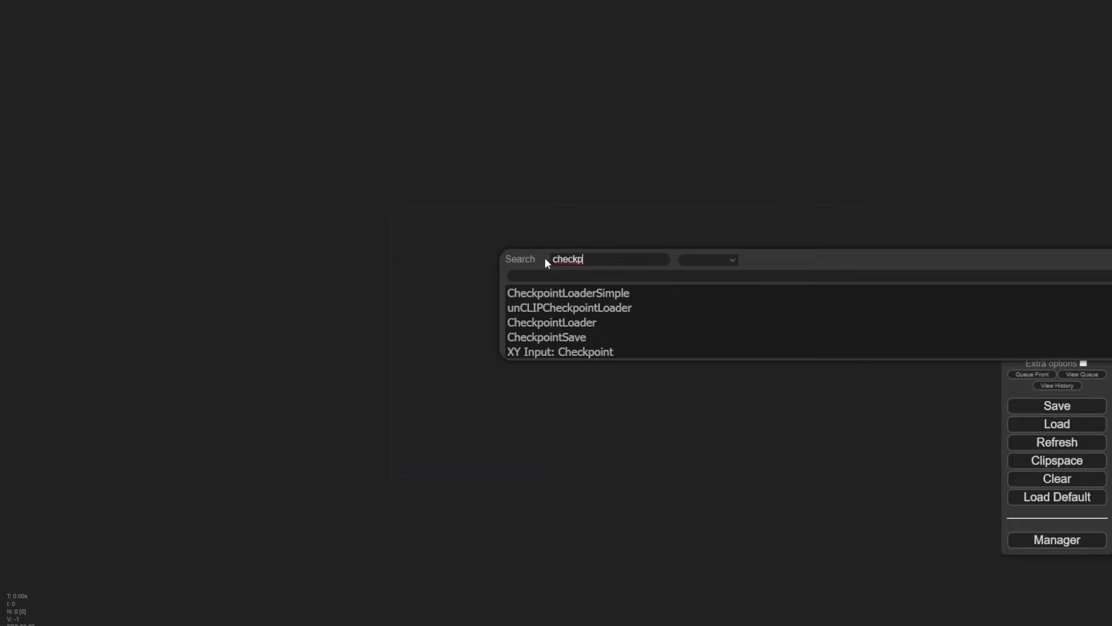
{"action": "left_click", "coordinate": [577, 299]}
{"action": "left_click_drag", "start_coordinate": [604, 253], "coordinate": [460, 219]}
{"action": "scroll", "coordinate": [494, 272], "scroll_direction": "up", "scroll_amount": 9}
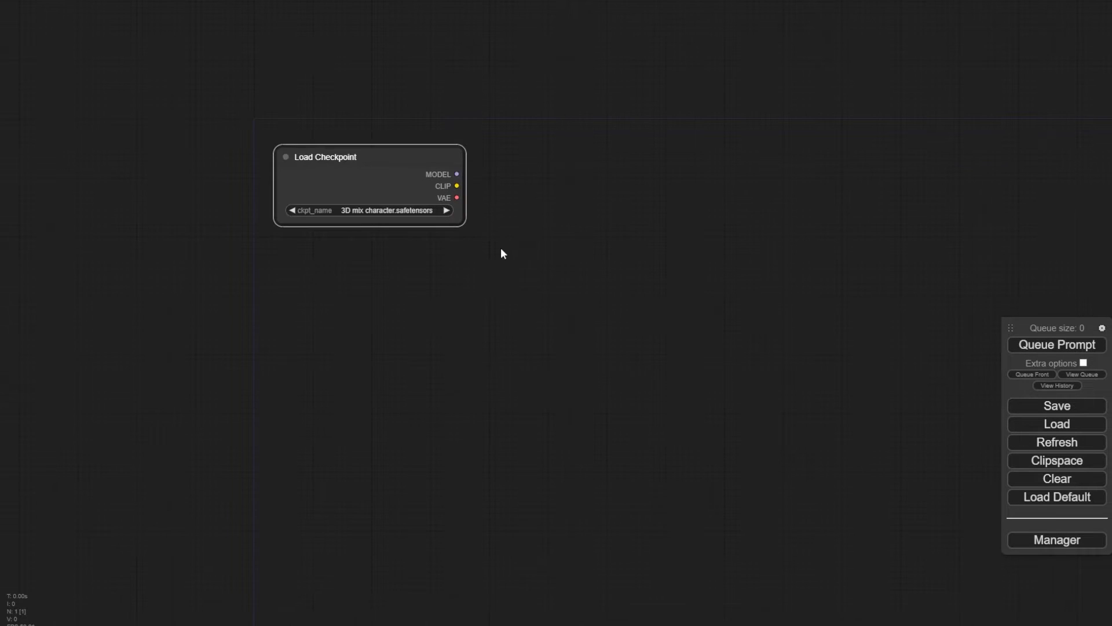
Step: Add a Load Checkpoint (With Config) node beside the Load Checkpoint node, align the two, and remove the added one again
{"action": "left_click_drag", "start_coordinate": [501, 251], "coordinate": [460, 256]}
{"action": "double_click", "coordinate": [478, 237]}
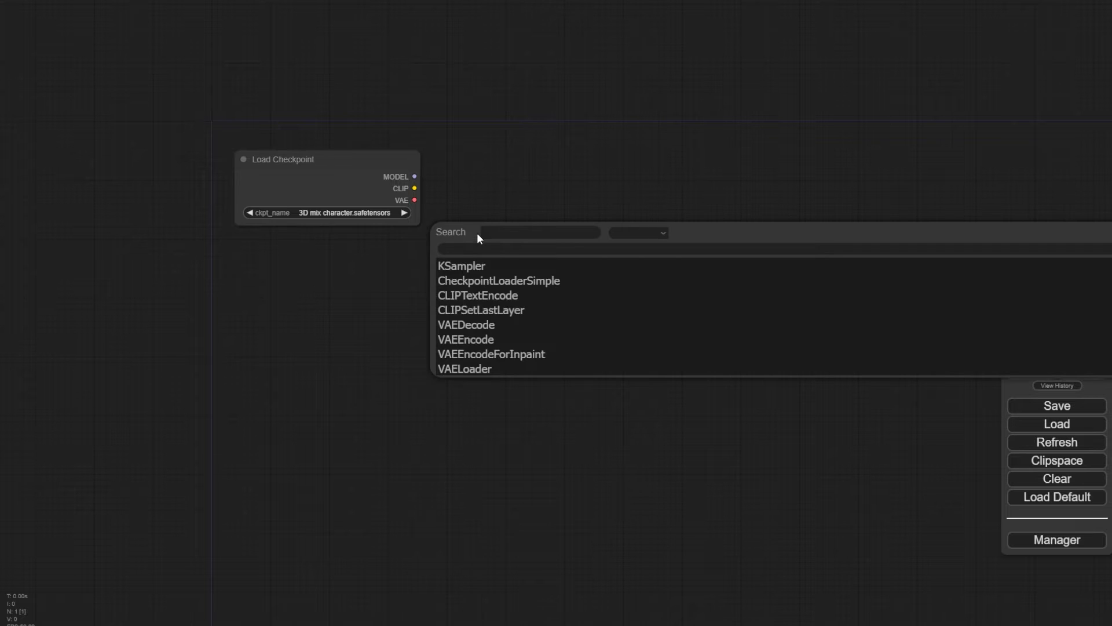
{"action": "double_click", "coordinate": [433, 171]}
{"action": "type", "text": "checkpoint"}
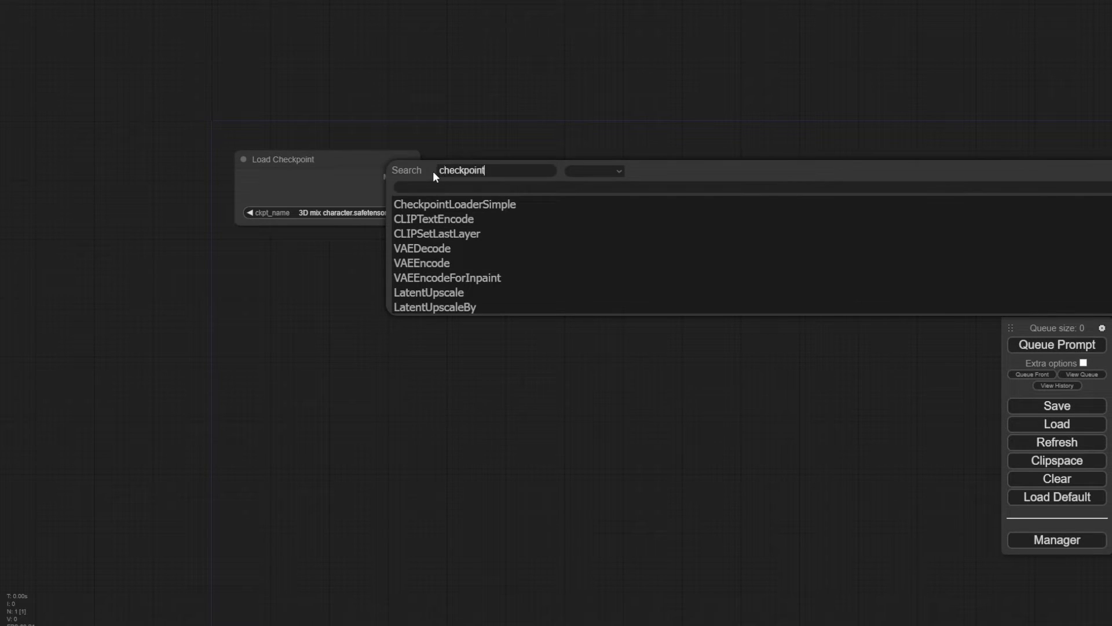
{"action": "left_click", "coordinate": [478, 239]}
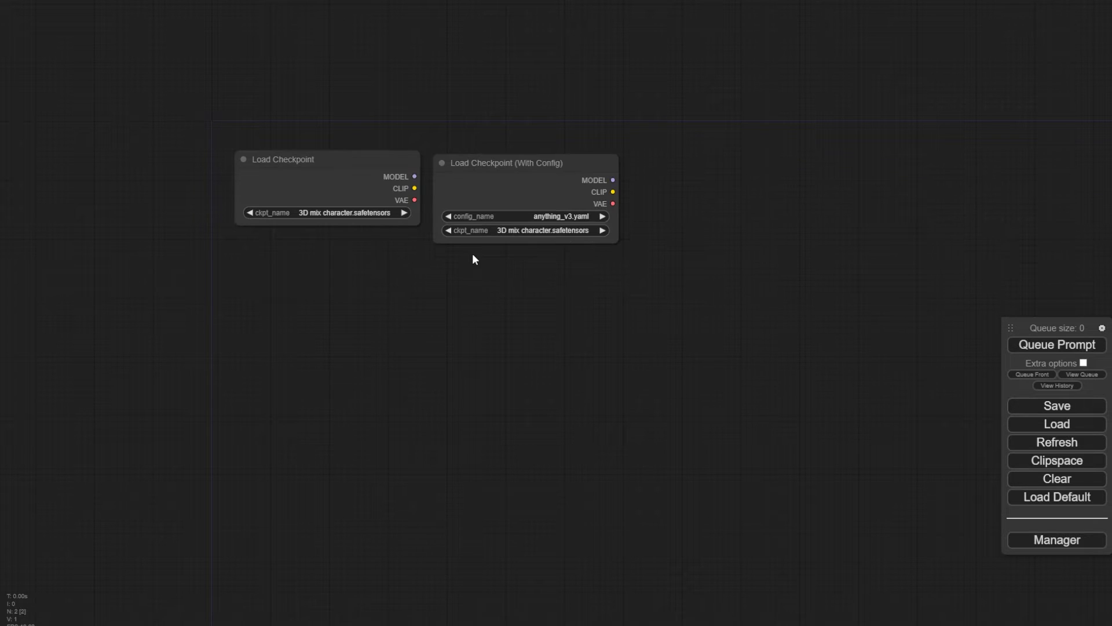
{"action": "left_click", "coordinate": [515, 159]}
{"action": "left_click_drag", "start_coordinate": [515, 157], "coordinate": [518, 152]}
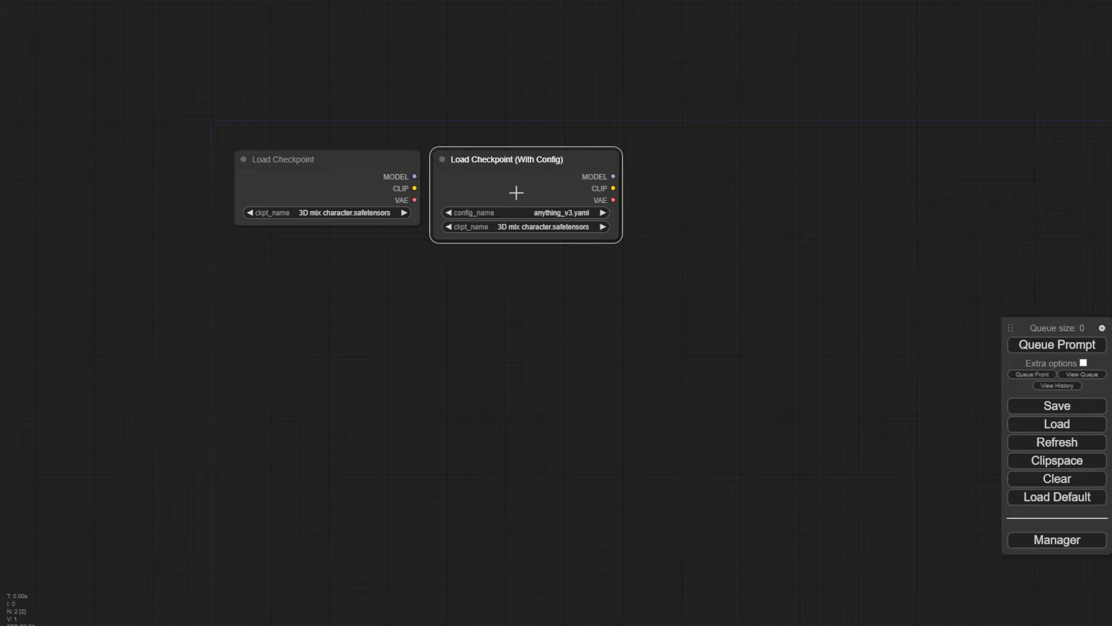
{"action": "right_click", "coordinate": [517, 173]}
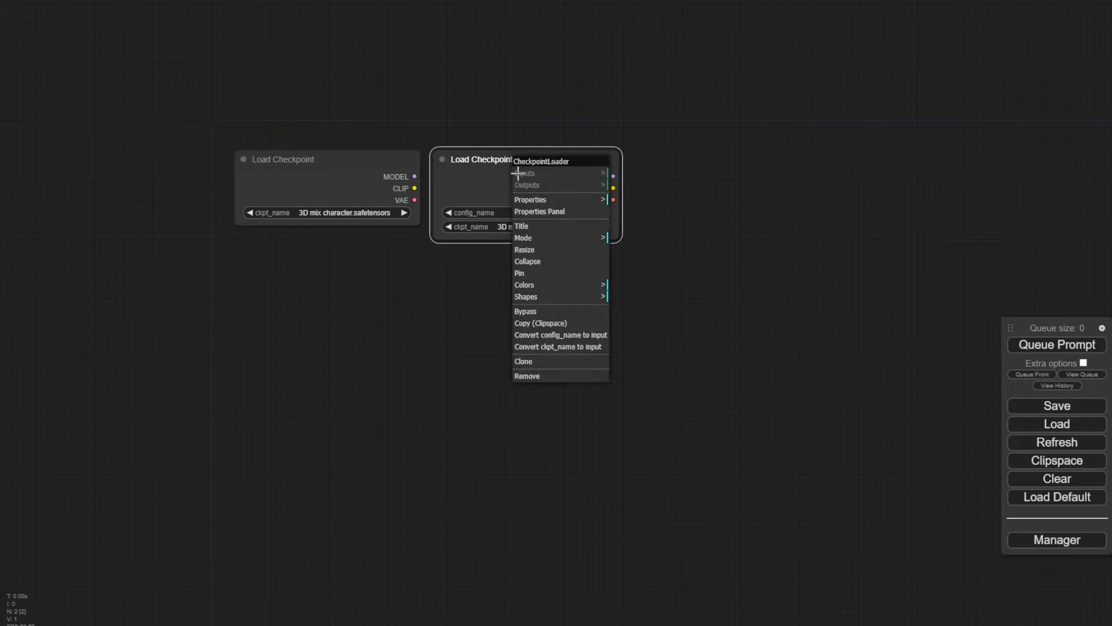
{"action": "left_click", "coordinate": [540, 376]}
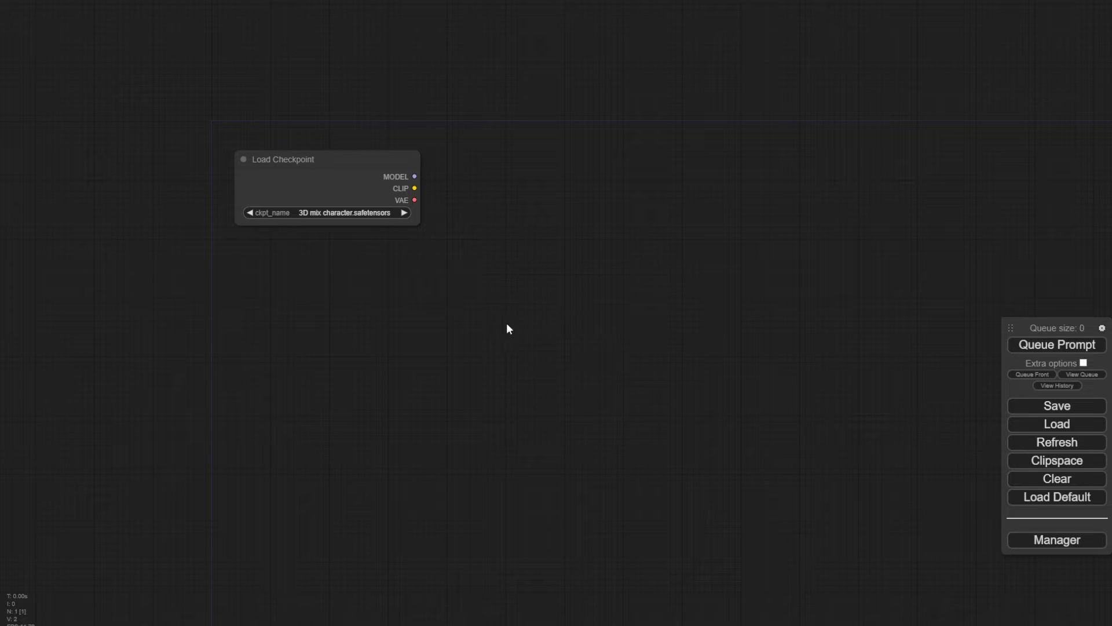
Step: Set the Load Checkpoint node's ckpt_name to sd_xl_base_1.0.safetensors
{"action": "left_click", "coordinate": [313, 212]}
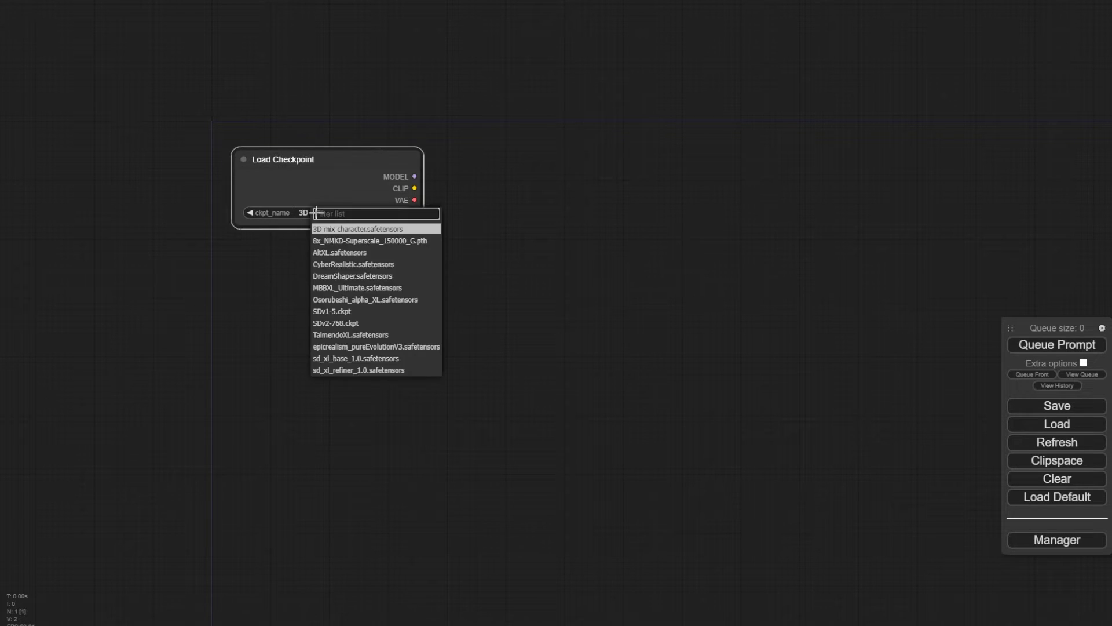
{"action": "left_click", "coordinate": [400, 358]}
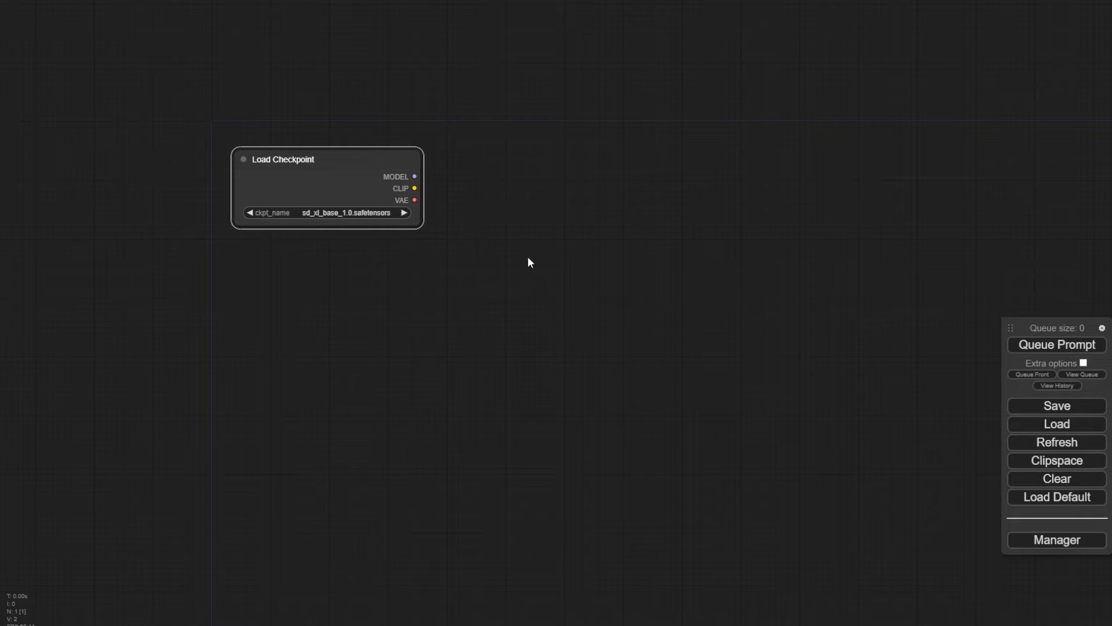
Step: Add a KSampler node and place it to the right of the Load Checkpoint node, level with it
{"action": "left_click_drag", "start_coordinate": [584, 267], "coordinate": [496, 221]}
{"action": "left_click_drag", "start_coordinate": [334, 76], "coordinate": [334, 86]}
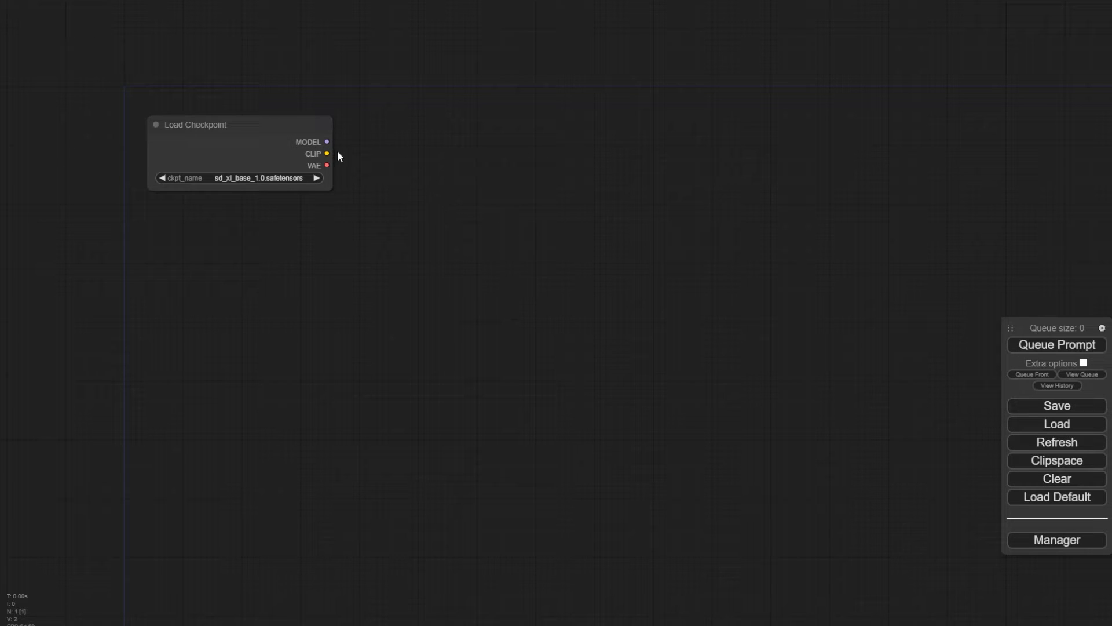
{"action": "double_click", "coordinate": [421, 171]}
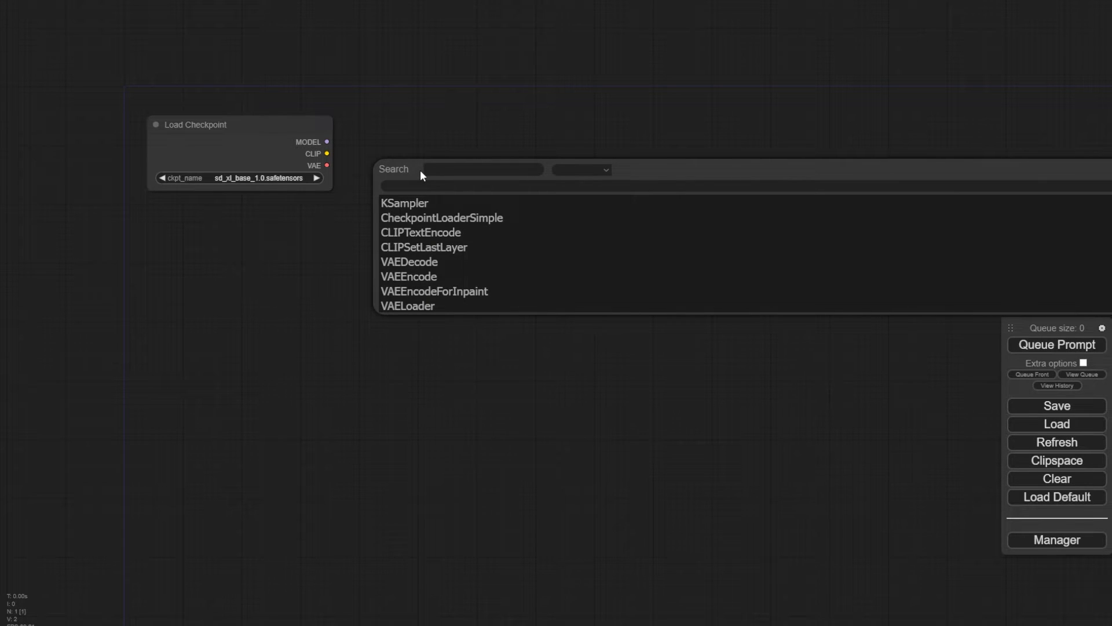
{"action": "left_click", "coordinate": [423, 204]}
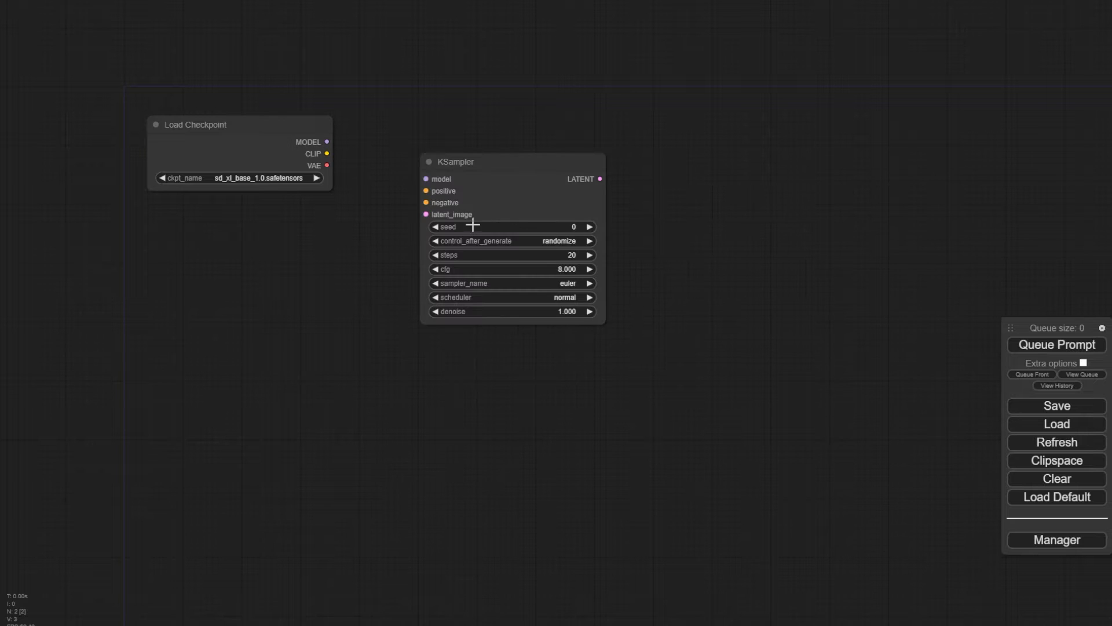
{"action": "left_click_drag", "start_coordinate": [480, 163], "coordinate": [498, 129]}
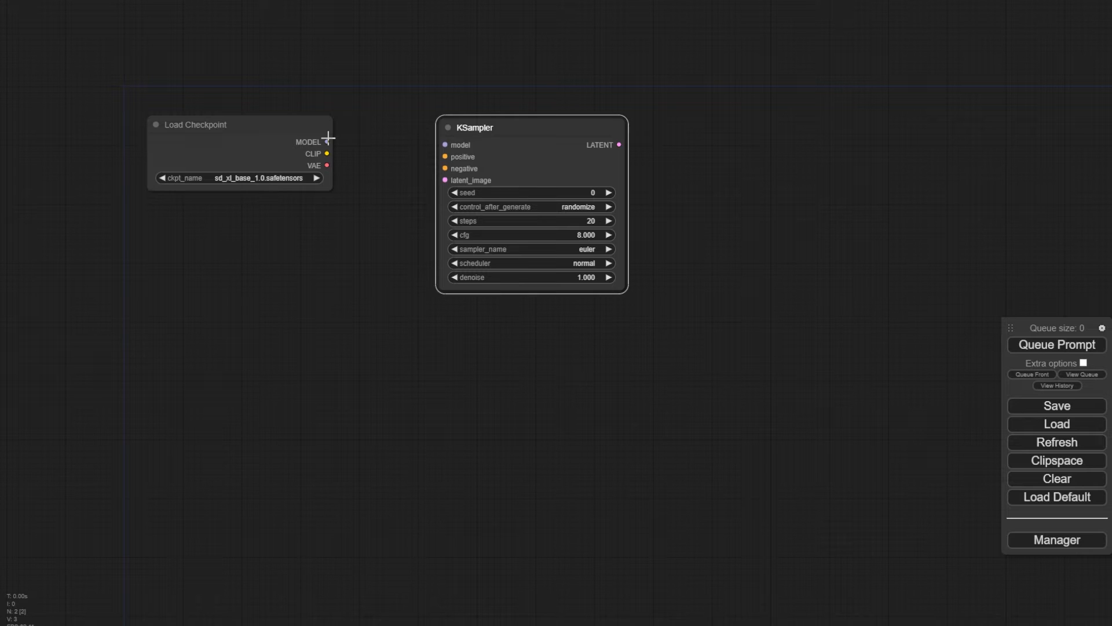
Step: Connect Load Checkpoint's MODEL output to the KSampler's model input and move the KSampler farther right
{"action": "left_click_drag", "start_coordinate": [328, 141], "coordinate": [345, 141]}
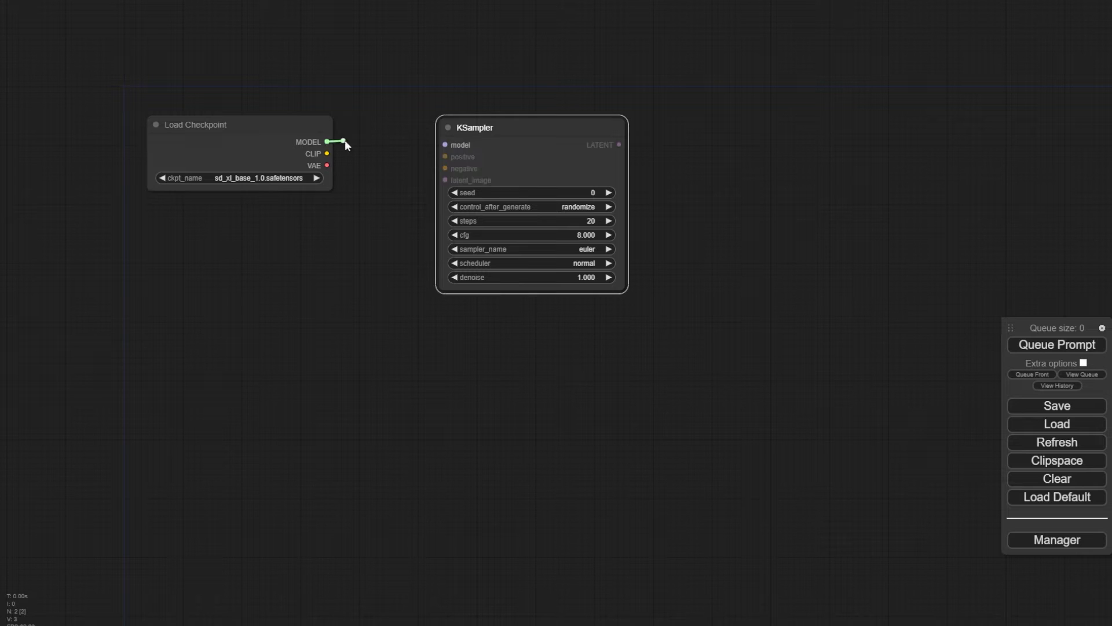
{"action": "left_click_drag", "start_coordinate": [424, 147], "coordinate": [444, 145]}
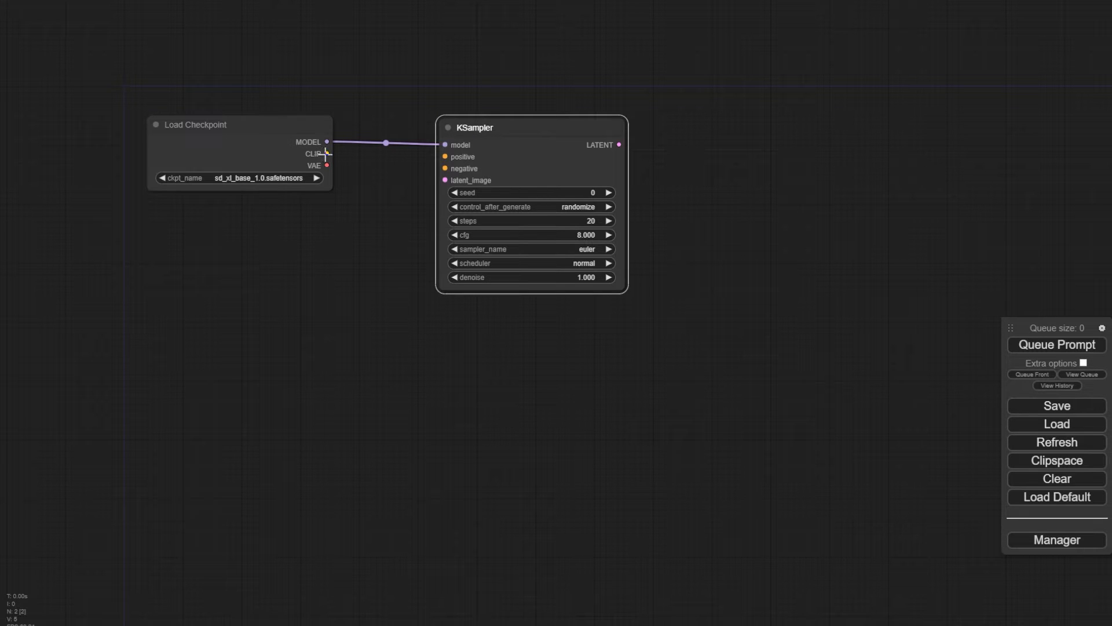
{"action": "left_click_drag", "start_coordinate": [504, 123], "coordinate": [586, 122]}
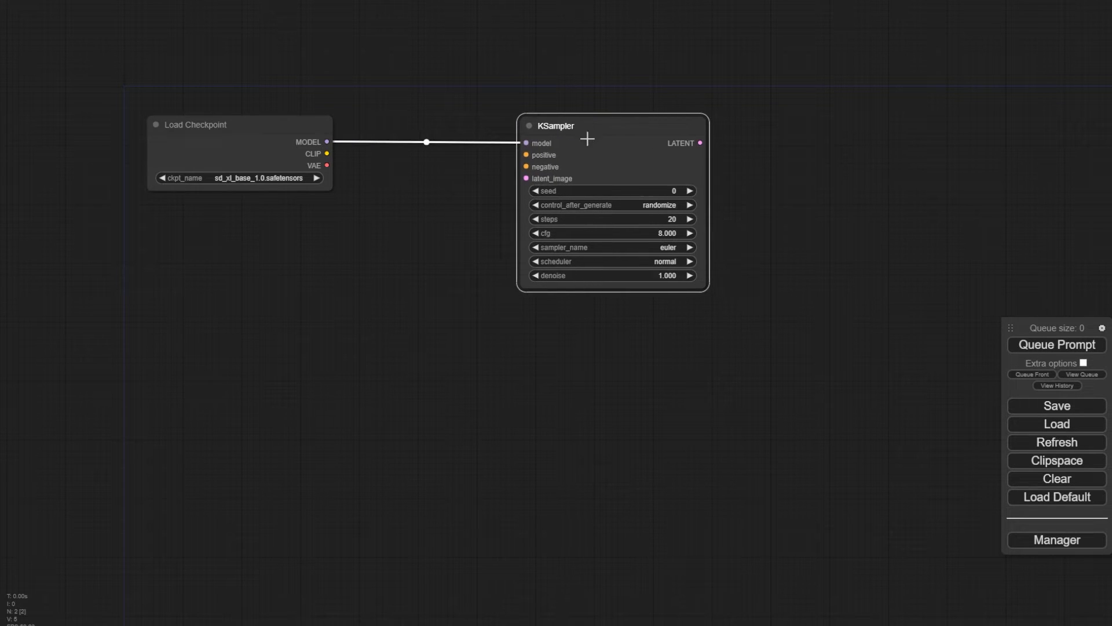
Step: Add a CLIPTextEncode node found by searching "clip" and shrink it so it clears the KSampler
{"action": "double_click", "coordinate": [368, 231]}
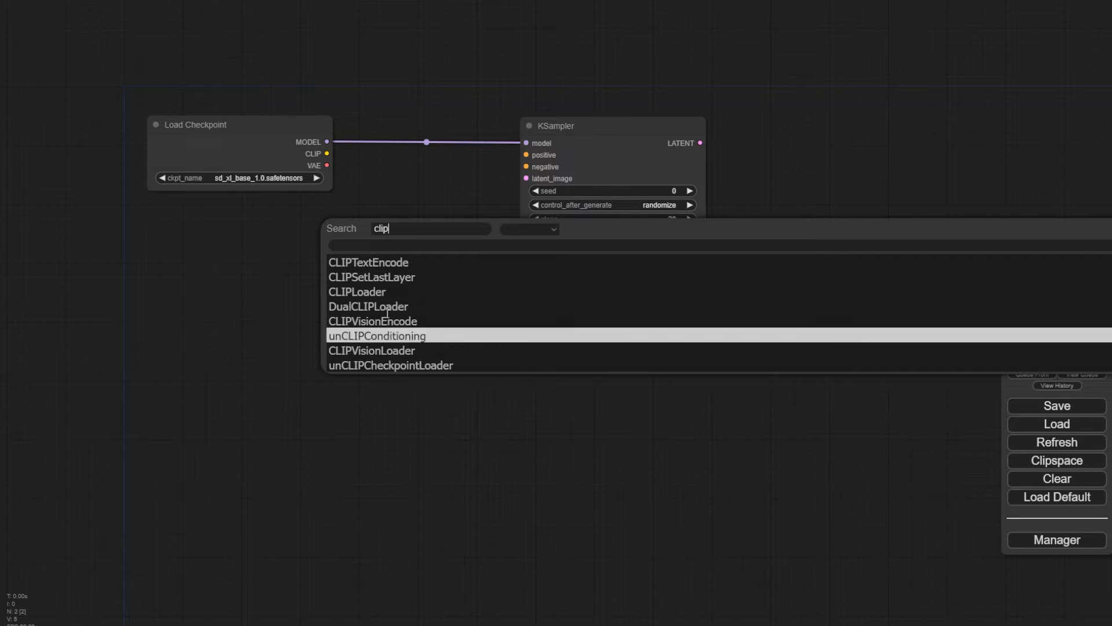
{"action": "left_click", "coordinate": [380, 263]}
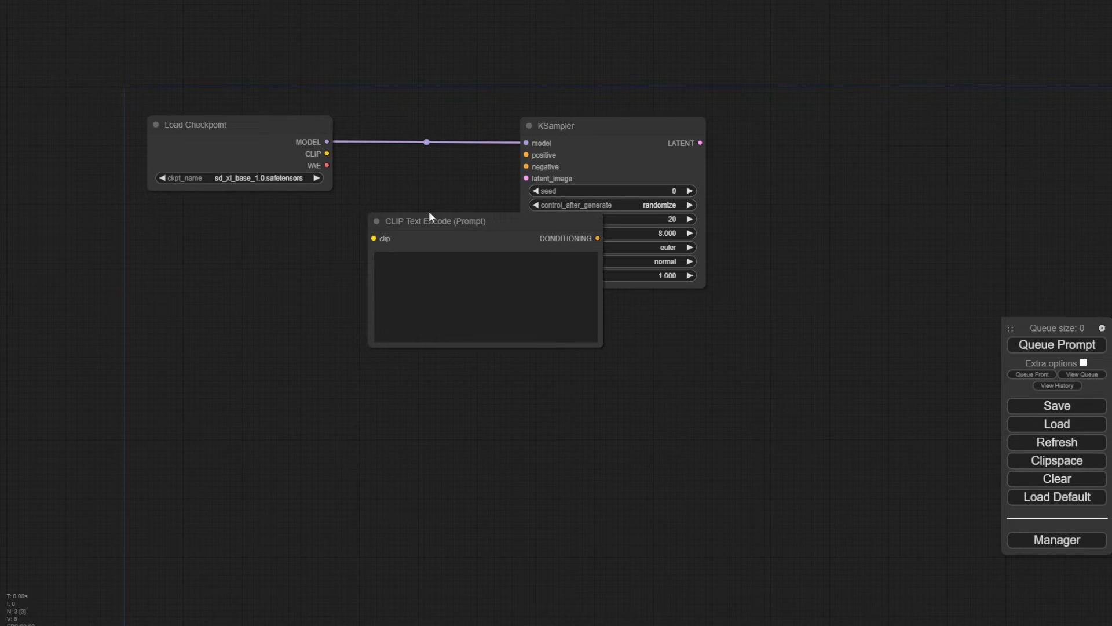
{"action": "left_click_drag", "start_coordinate": [476, 222], "coordinate": [431, 217]}
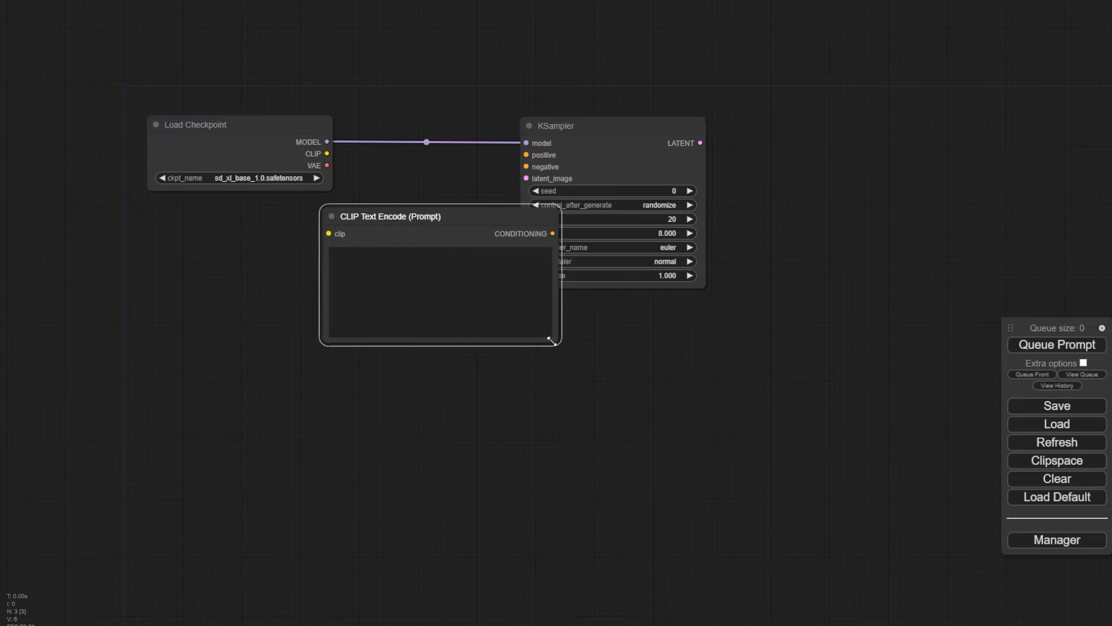
{"action": "left_click_drag", "start_coordinate": [551, 340], "coordinate": [502, 310]}
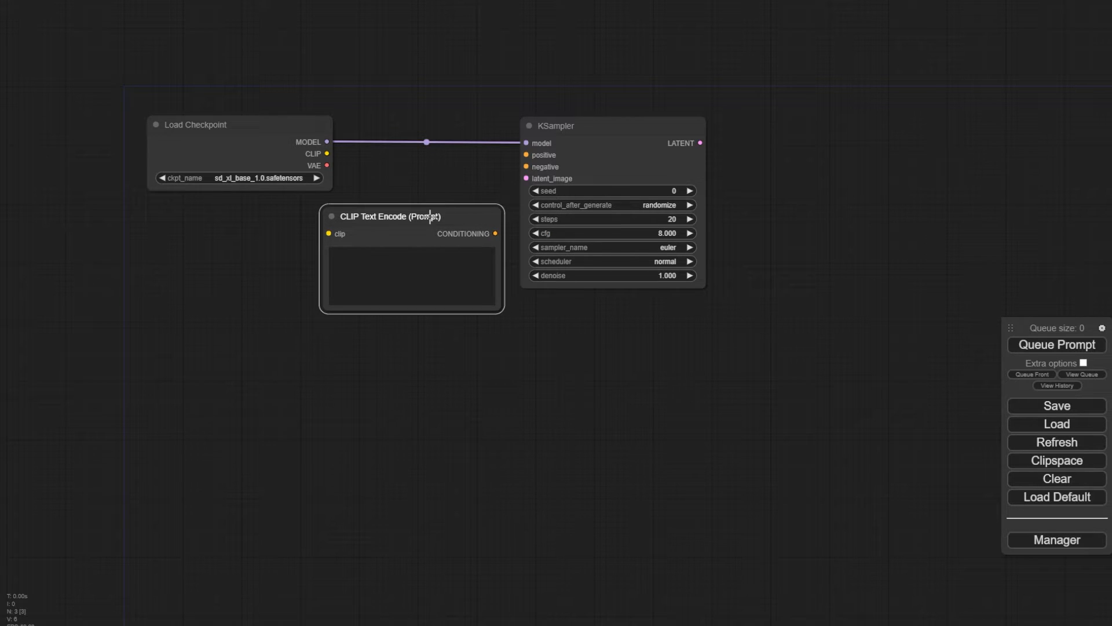
Step: Move the KSampler farther right and place the CLIP Text Encode (Prompt) node between it and the Load Checkpoint node
{"action": "left_click_drag", "start_coordinate": [430, 216], "coordinate": [451, 193]}
{"action": "left_click_drag", "start_coordinate": [626, 131], "coordinate": [680, 123]}
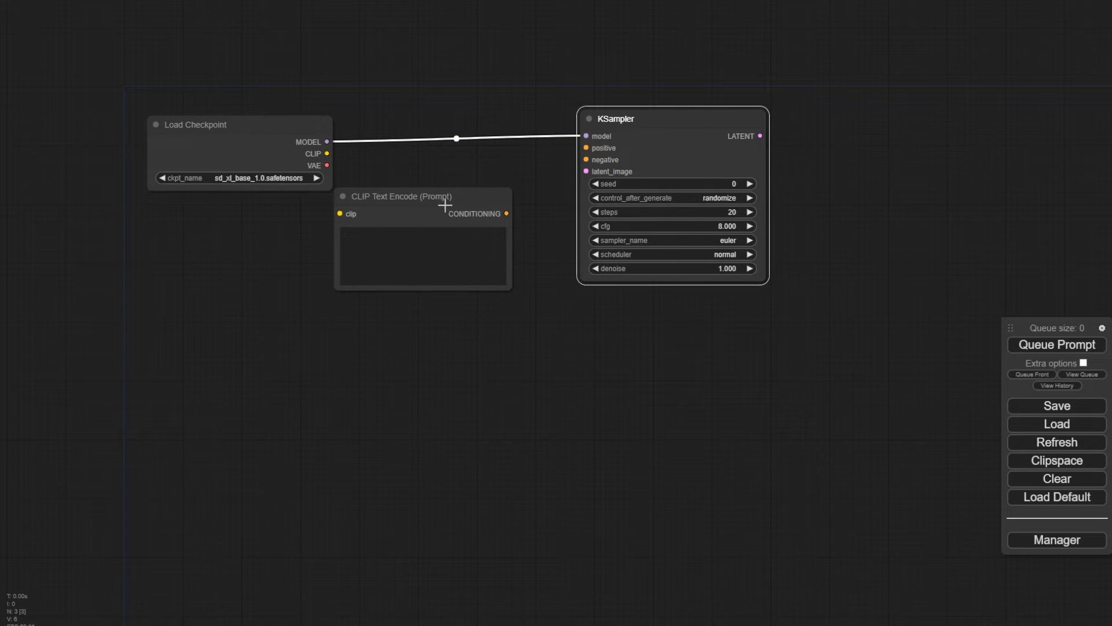
{"action": "left_click_drag", "start_coordinate": [445, 206], "coordinate": [471, 175]}
{"action": "left_click_drag", "start_coordinate": [658, 122], "coordinate": [657, 125]}
Step: Connect Load Checkpoint's CLIP output to the prompt node's clip input, and its CONDITIONING output to the KSampler's positive input
{"action": "left_click_drag", "start_coordinate": [328, 153], "coordinate": [366, 182]}
{"action": "left_click_drag", "start_coordinate": [532, 182], "coordinate": [586, 151]}
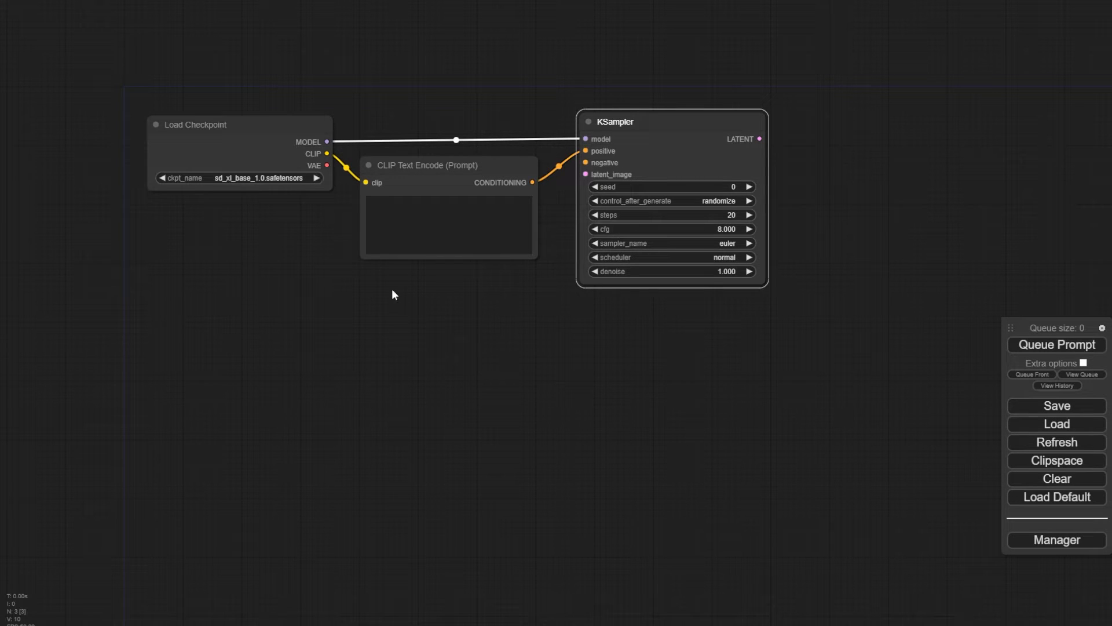
Step: Clone the CLIP Text Encode (Prompt) node and place the copy directly below the original
{"action": "double_click", "coordinate": [395, 305]}
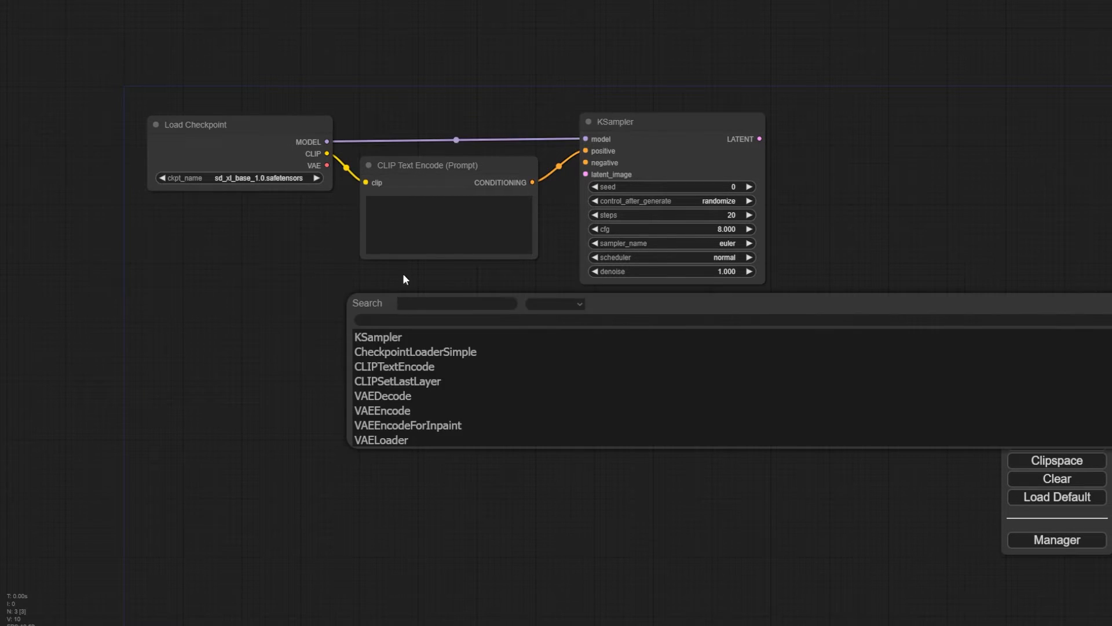
{"action": "left_click", "coordinate": [431, 167]}
{"action": "right_click", "coordinate": [430, 167]}
{"action": "left_click", "coordinate": [458, 341]}
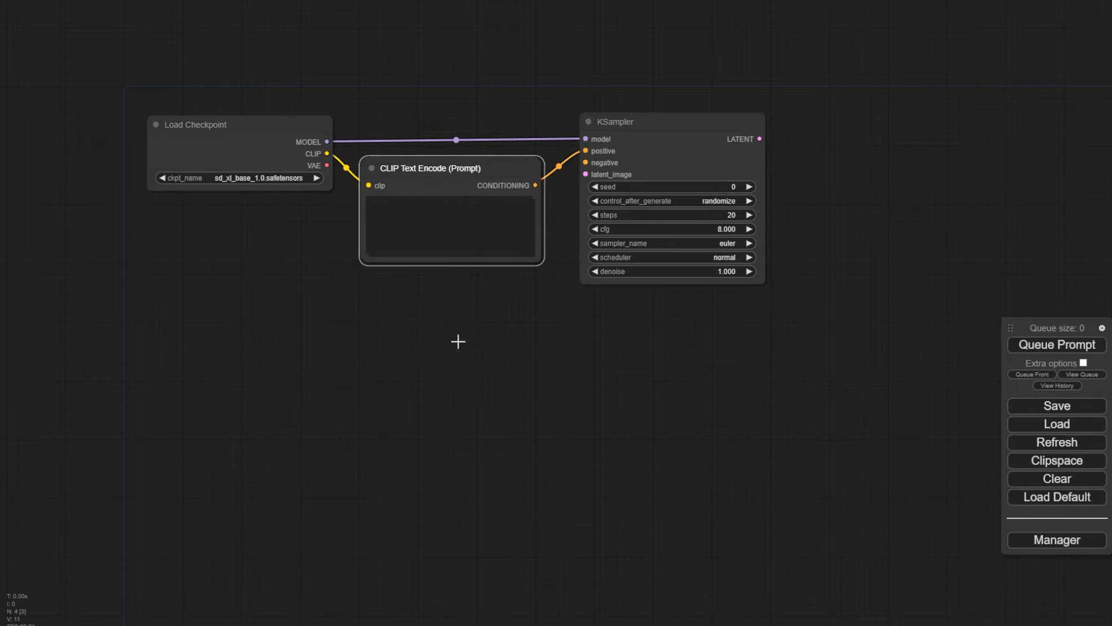
{"action": "mouse_move", "coordinate": [442, 168]}
{"action": "left_mouse_down"}
{"action": "mouse_move", "coordinate": [437, 290]}
{"action": "mouse_move", "coordinate": [447, 278]}
{"action": "left_mouse_up"}
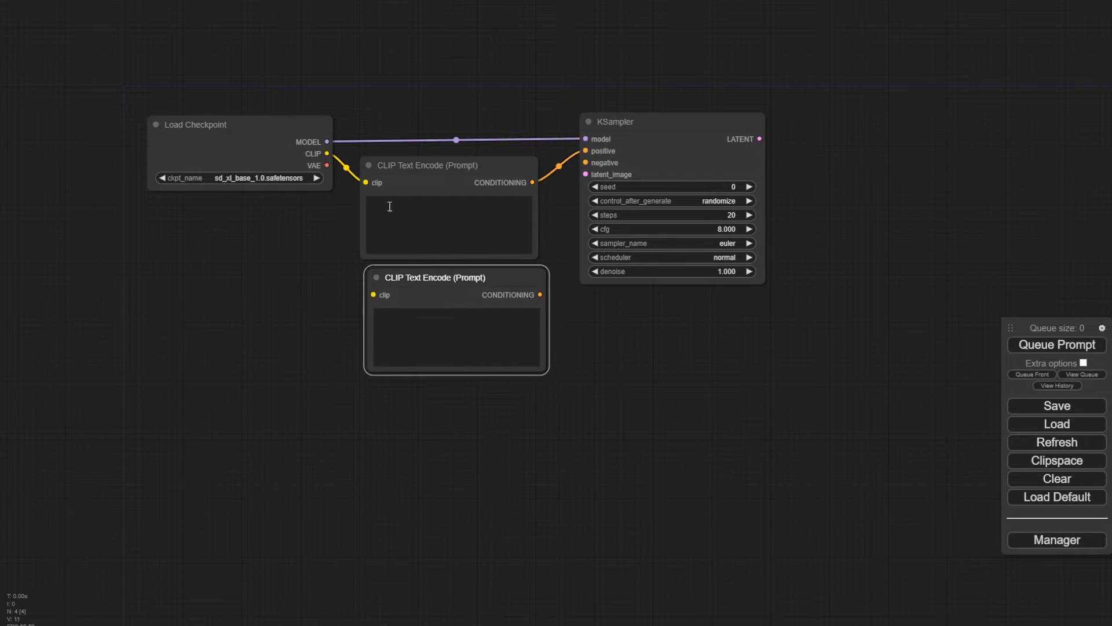
Step: Connect the lower prompt node to Load Checkpoint's CLIP output and the KSampler's positive input, and align it beneath the upper one
{"action": "left_click_drag", "start_coordinate": [323, 156], "coordinate": [373, 295]}
{"action": "left_click_drag", "start_coordinate": [540, 294], "coordinate": [587, 158]}
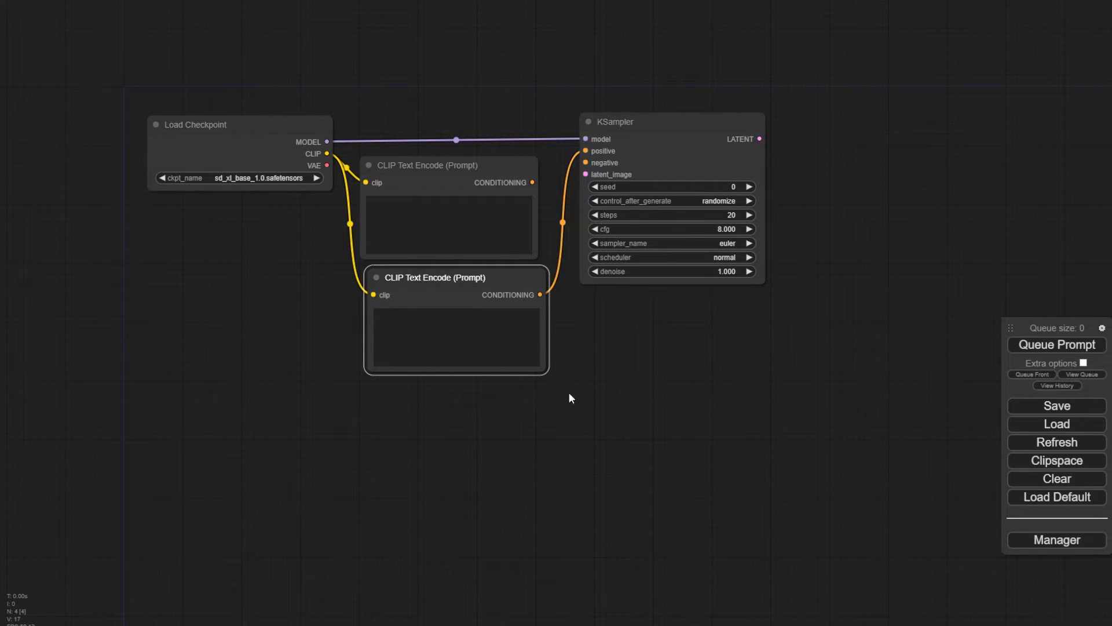
{"action": "left_click_drag", "start_coordinate": [459, 299], "coordinate": [447, 299]}
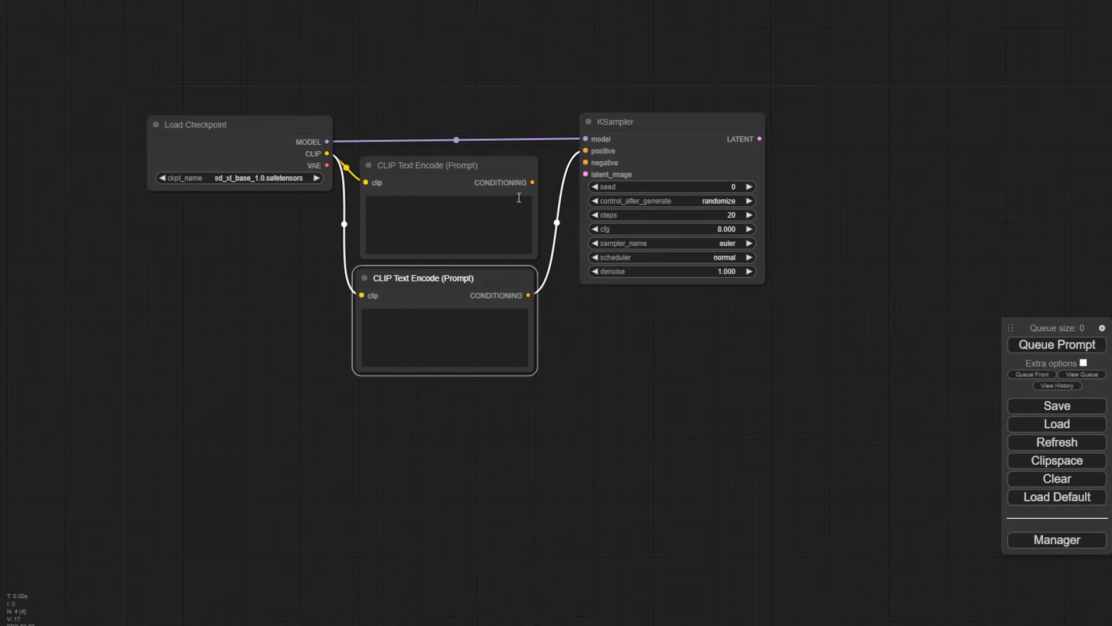
Step: Add an Empty Latent Image node below the prompt nodes and connect its LATENT output to the KSampler's latent_image input
{"action": "left_click", "coordinate": [399, 423]}
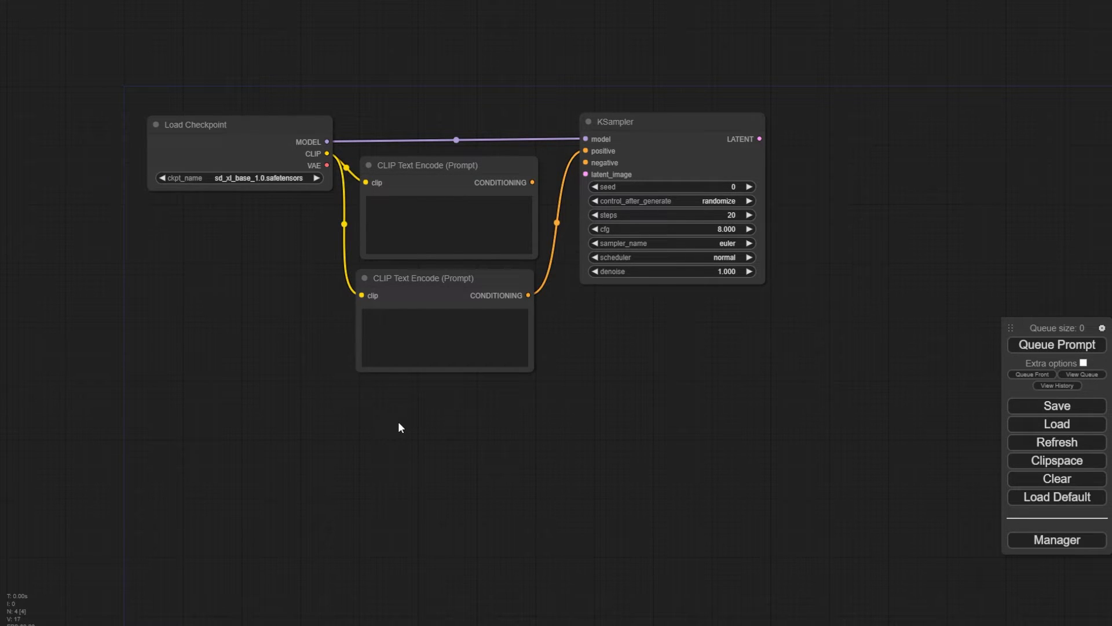
{"action": "double_click", "coordinate": [420, 444]}
{"action": "type", "text": "image"}
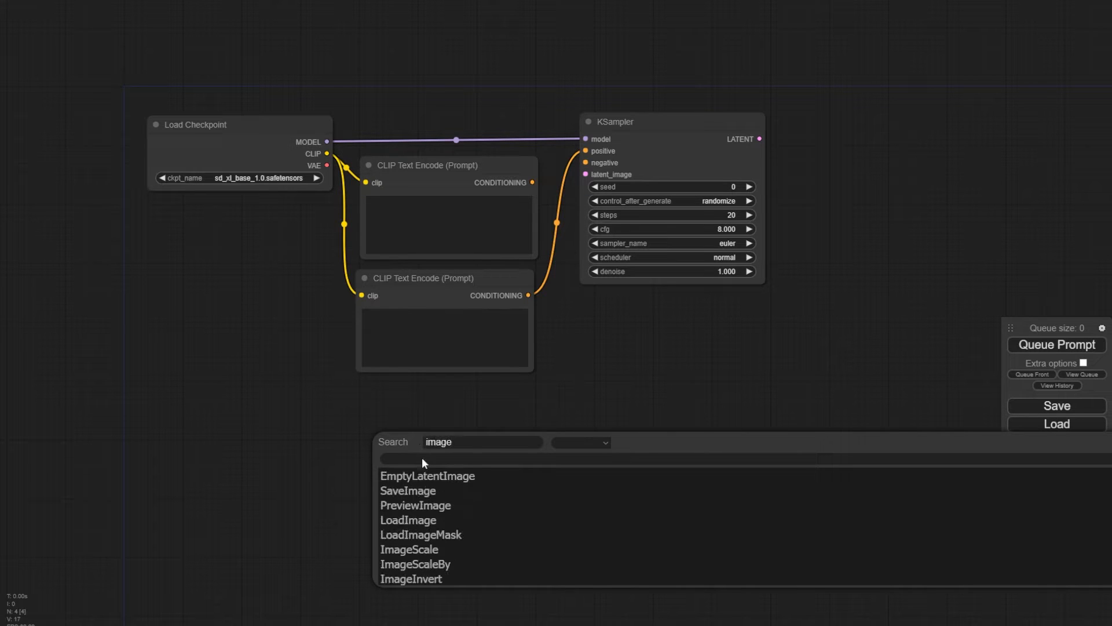
{"action": "left_click", "coordinate": [425, 476]}
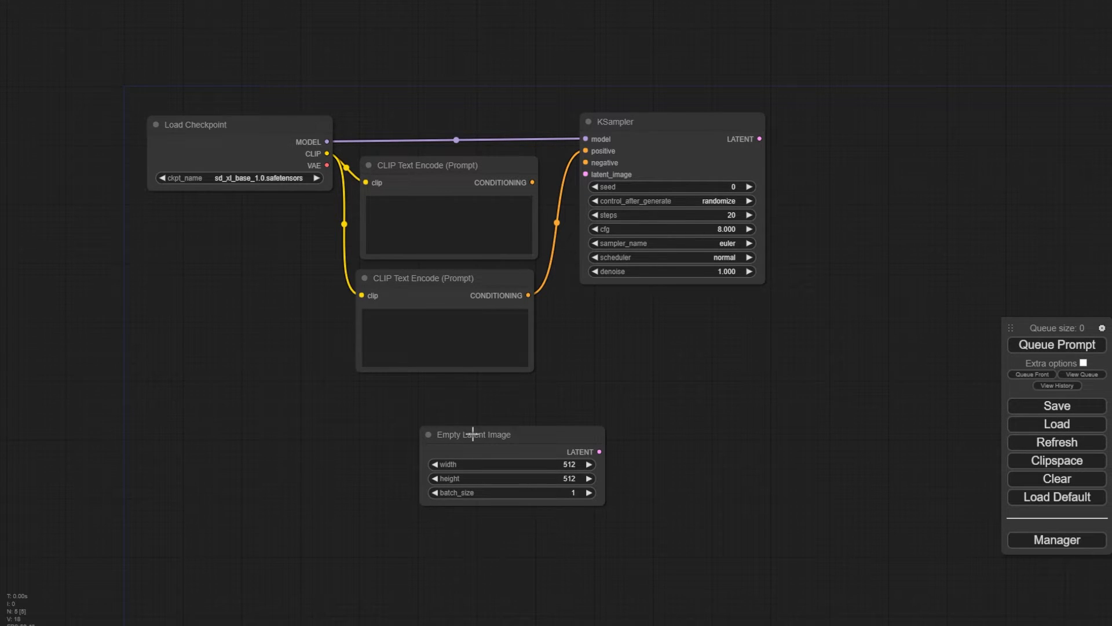
{"action": "left_click_drag", "start_coordinate": [473, 433], "coordinate": [416, 397]}
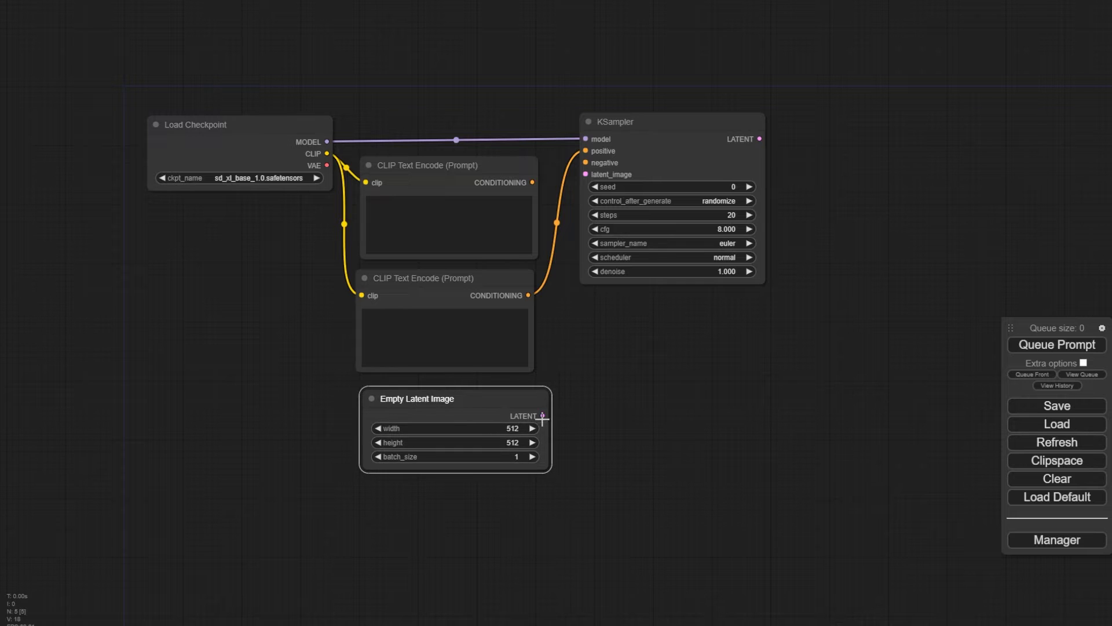
{"action": "left_click_drag", "start_coordinate": [543, 415], "coordinate": [586, 174]}
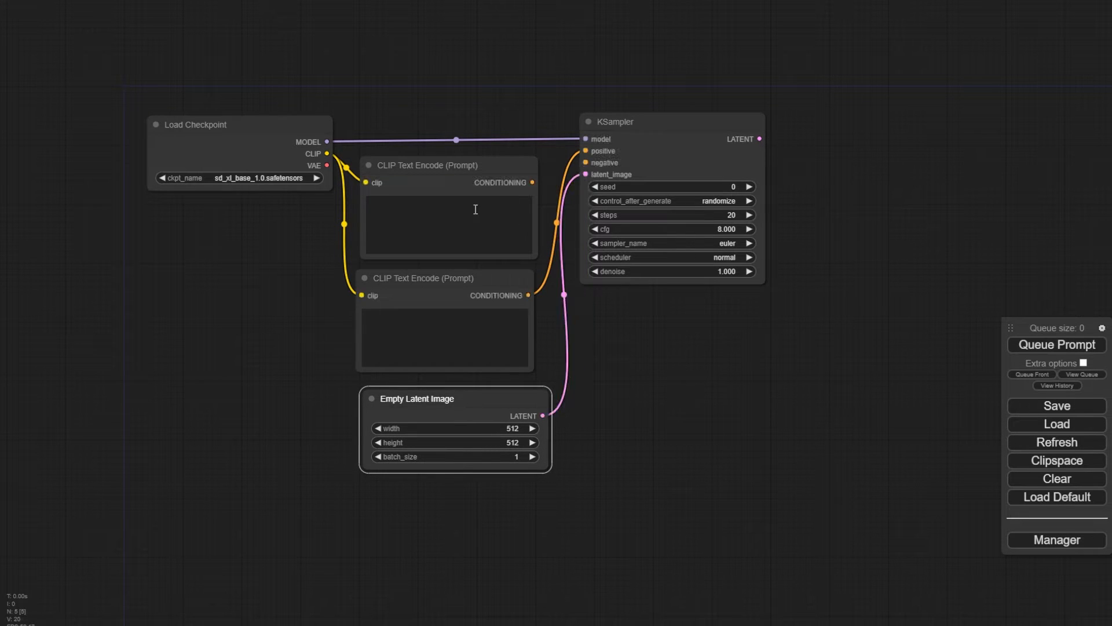
Step: Set the Empty Latent Image's width and height to 1024 and align the node beneath the lower prompt node
{"action": "double_click", "coordinate": [519, 428]}
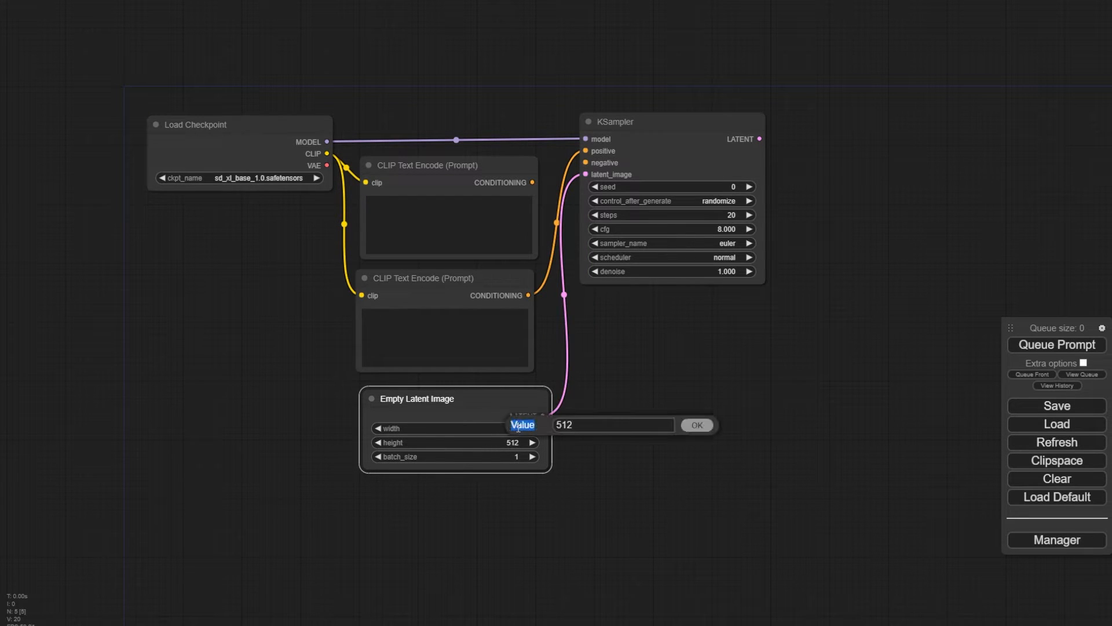
{"action": "double_click", "coordinate": [589, 428]}
{"action": "type", "text": "1"}
{"action": "left_click", "coordinate": [697, 429]}
{"action": "double_click", "coordinate": [518, 442]}
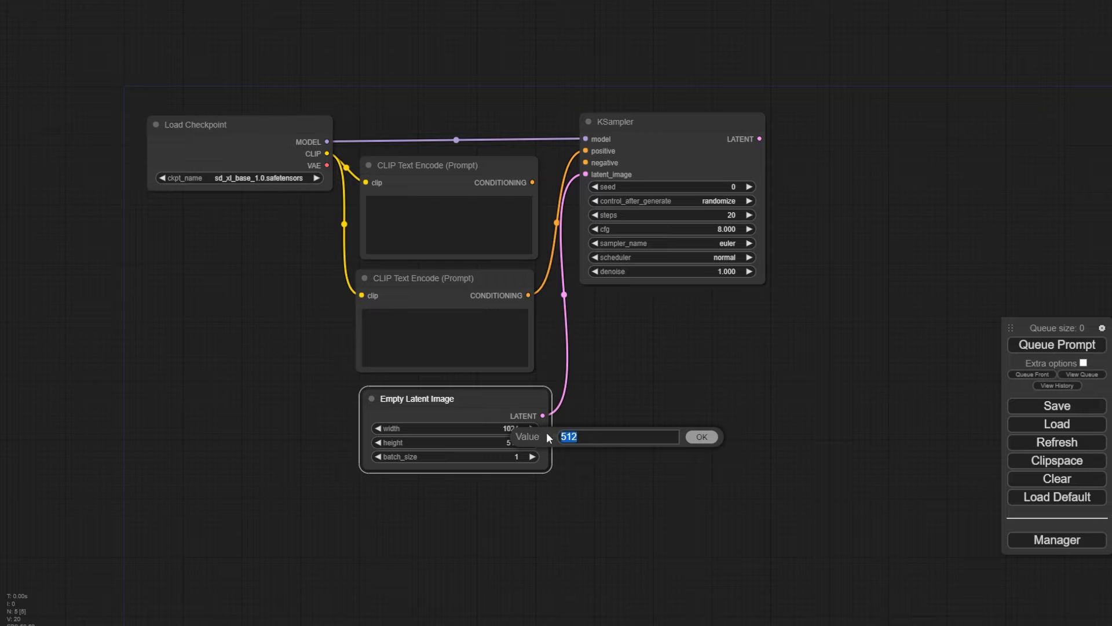
{"action": "type", "text": "1024"}
{"action": "left_click", "coordinate": [701, 438]}
{"action": "left_click_drag", "start_coordinate": [459, 409], "coordinate": [441, 408]}
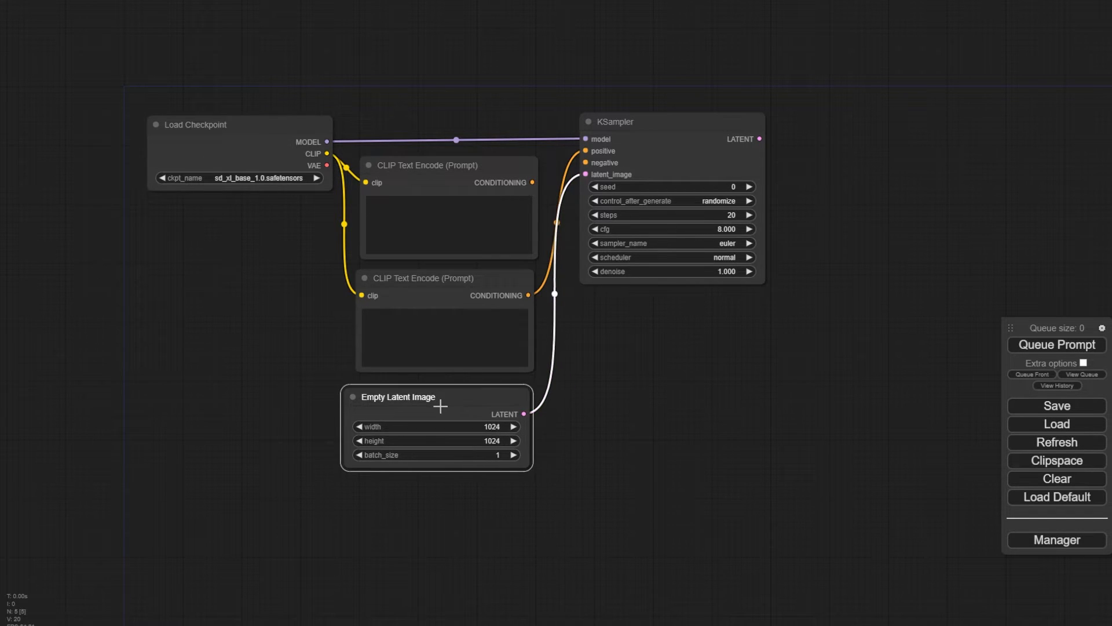
Step: Examine the KSampler's control_after_generate and steps settings without changing them
{"action": "left_click_drag", "start_coordinate": [810, 383], "coordinate": [711, 380]}
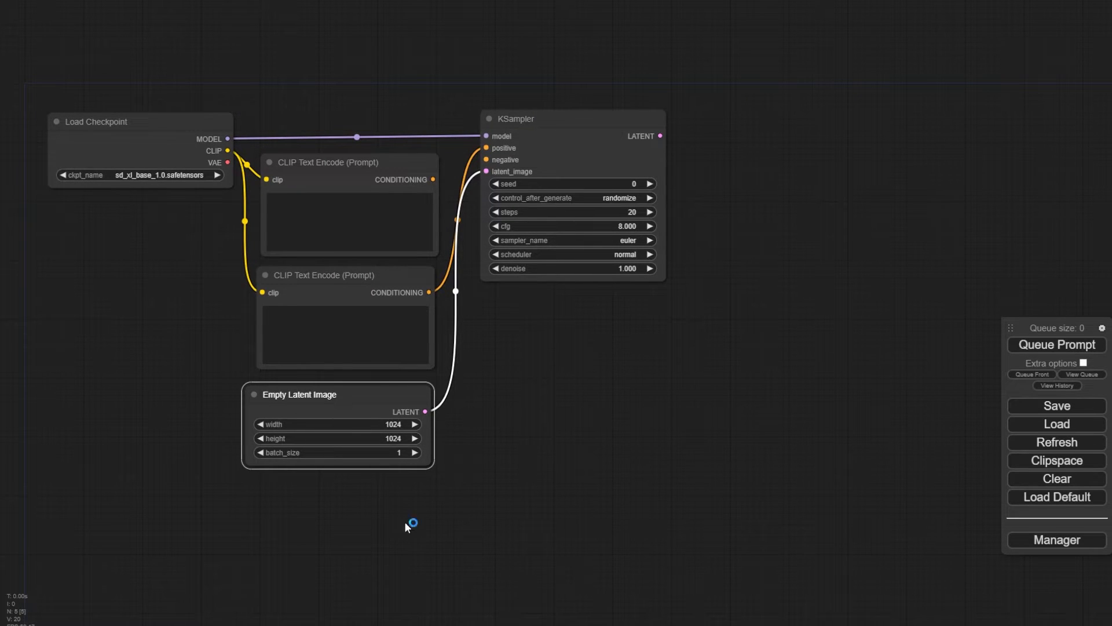
{"action": "left_click_drag", "start_coordinate": [606, 333], "coordinate": [694, 442]}
{"action": "scroll", "coordinate": [562, 394], "scroll_direction": "up", "scroll_amount": 4}
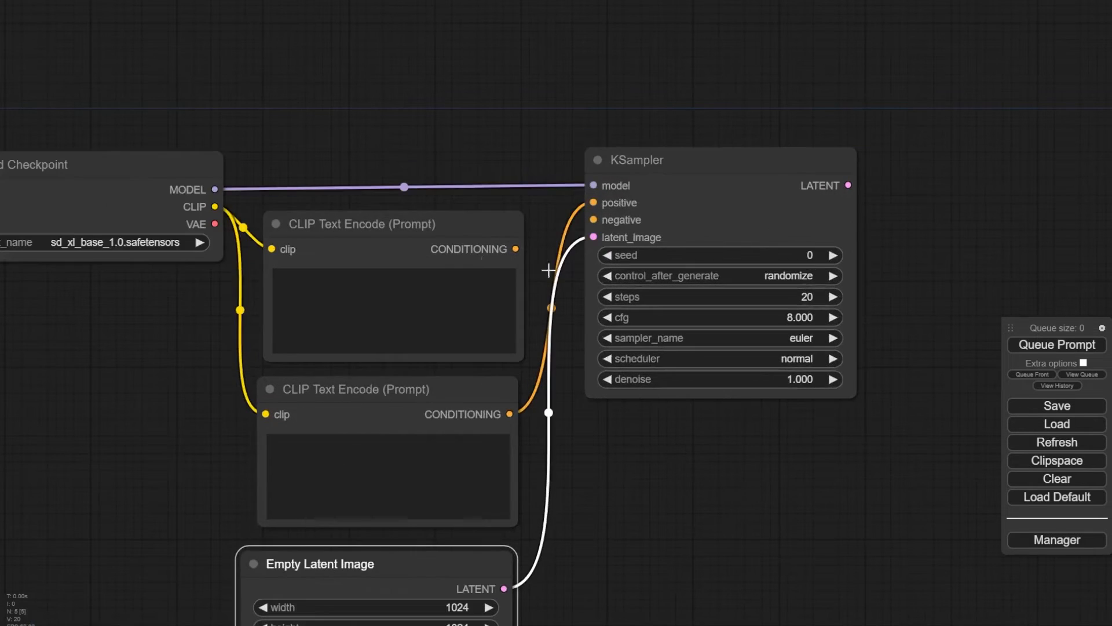
{"action": "left_click_drag", "start_coordinate": [615, 500], "coordinate": [509, 534]}
{"action": "scroll", "coordinate": [511, 532], "scroll_direction": "up", "scroll_amount": 1}
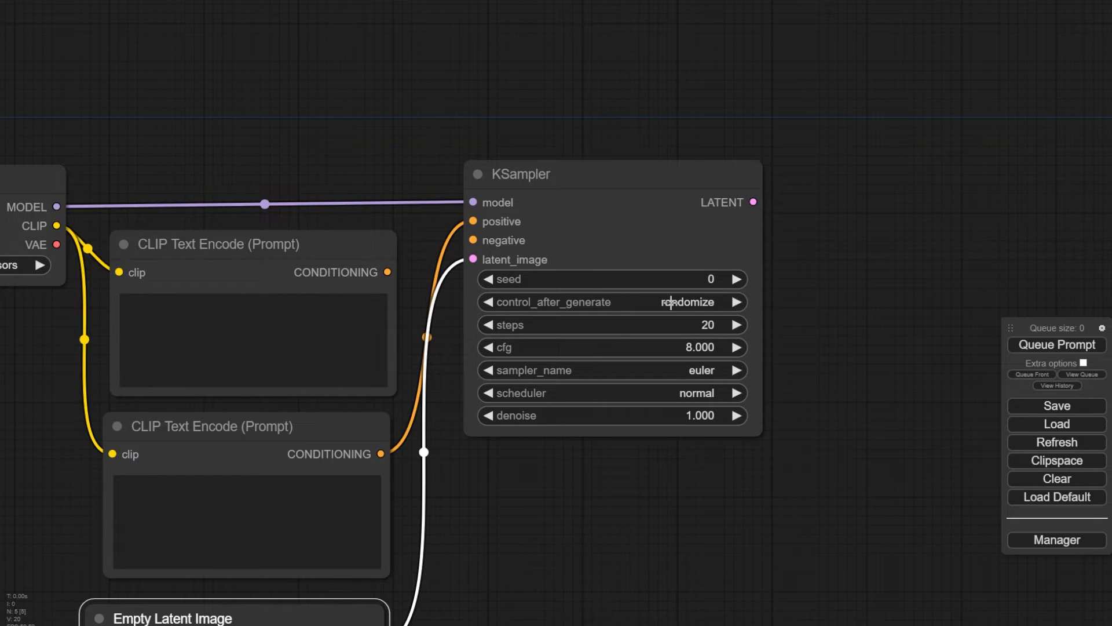
{"action": "left_click", "coordinate": [709, 301]}
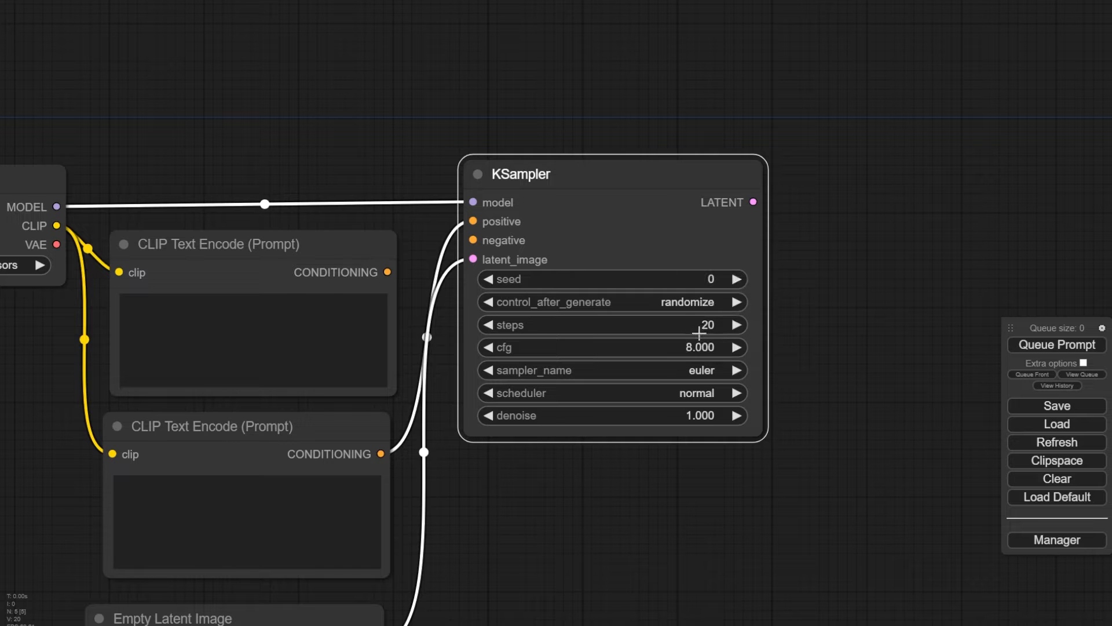
{"action": "left_click", "coordinate": [700, 328]}
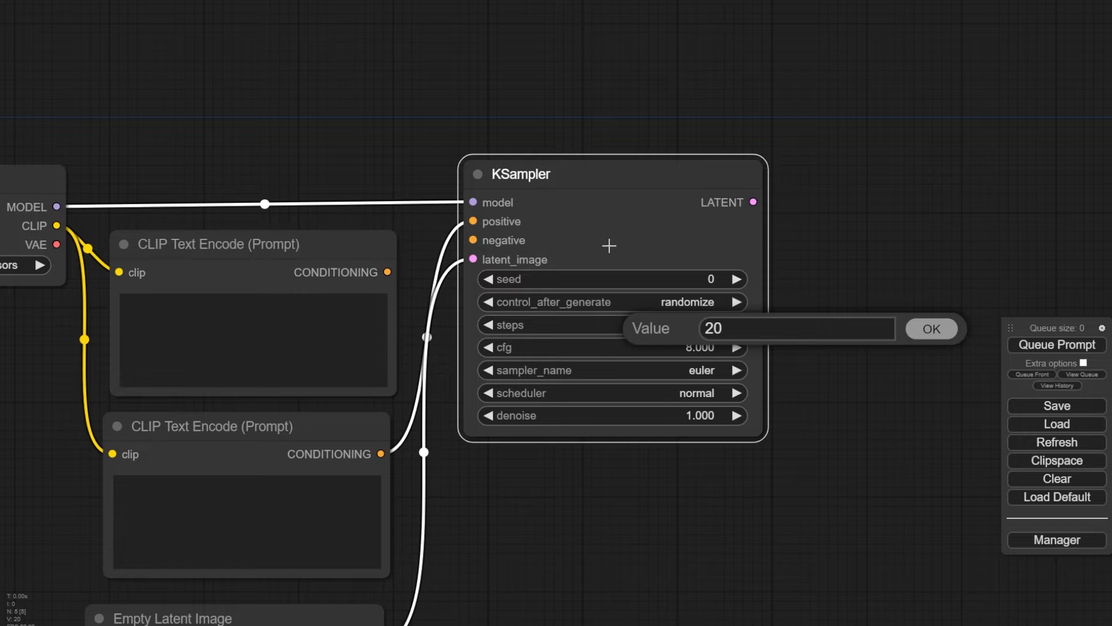
{"action": "left_click", "coordinate": [931, 332]}
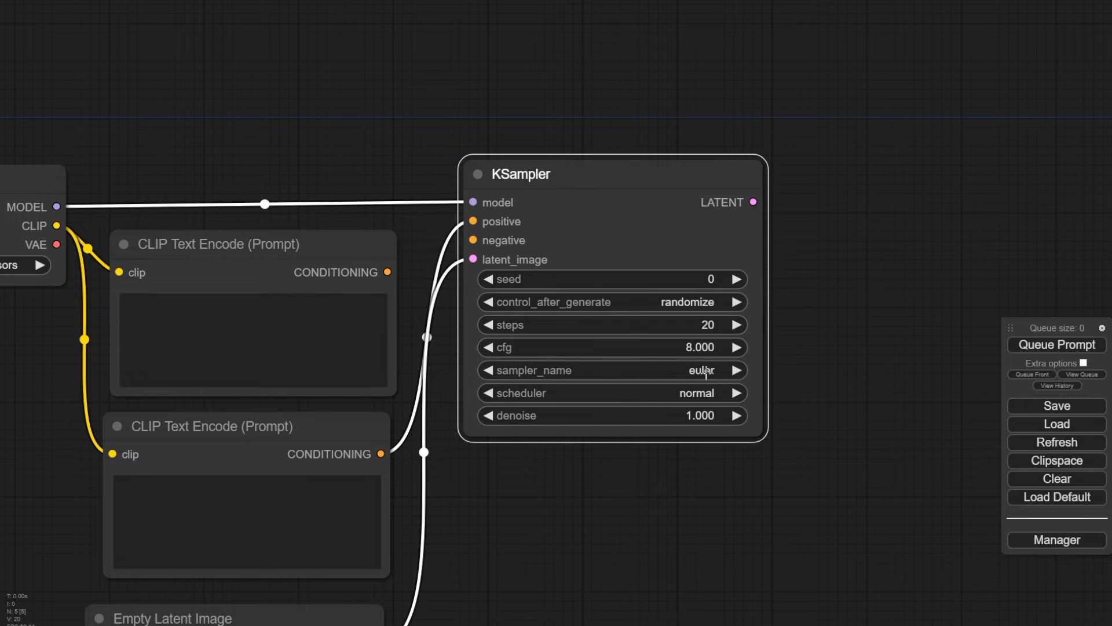
Step: Review the KSampler's sampler_name options and compare them with the Sampling method list in the Stable Diffusion web UI
{"action": "left_click", "coordinate": [707, 371]}
{"action": "scroll", "coordinate": [739, 522], "scroll_direction": "up", "scroll_amount": 1}
{"action": "scroll", "coordinate": [742, 550], "scroll_direction": "down", "scroll_amount": 1}
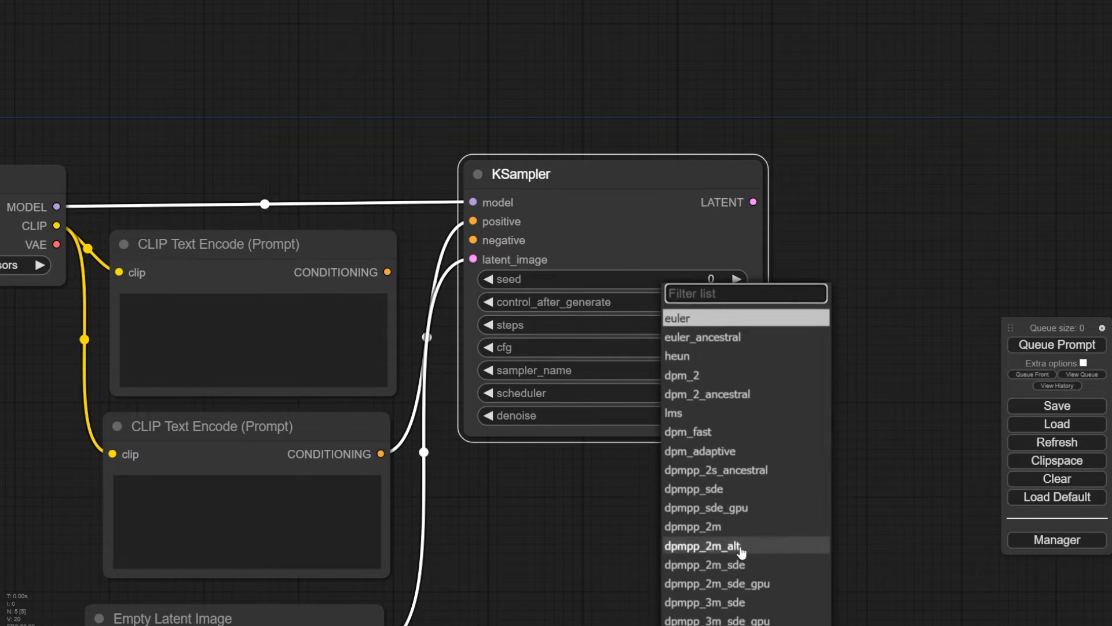
{"action": "scroll", "coordinate": [741, 553], "scroll_direction": "down", "scroll_amount": 2}
{"action": "scroll", "coordinate": [740, 556], "scroll_direction": "up", "scroll_amount": 2}
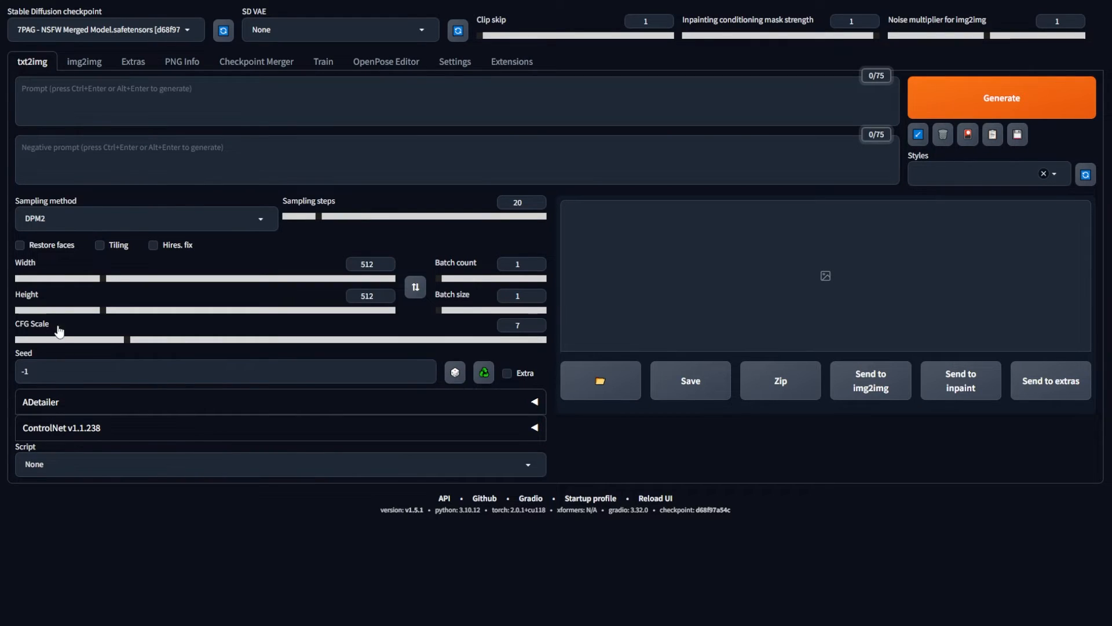
{"action": "left_click", "coordinate": [78, 220]}
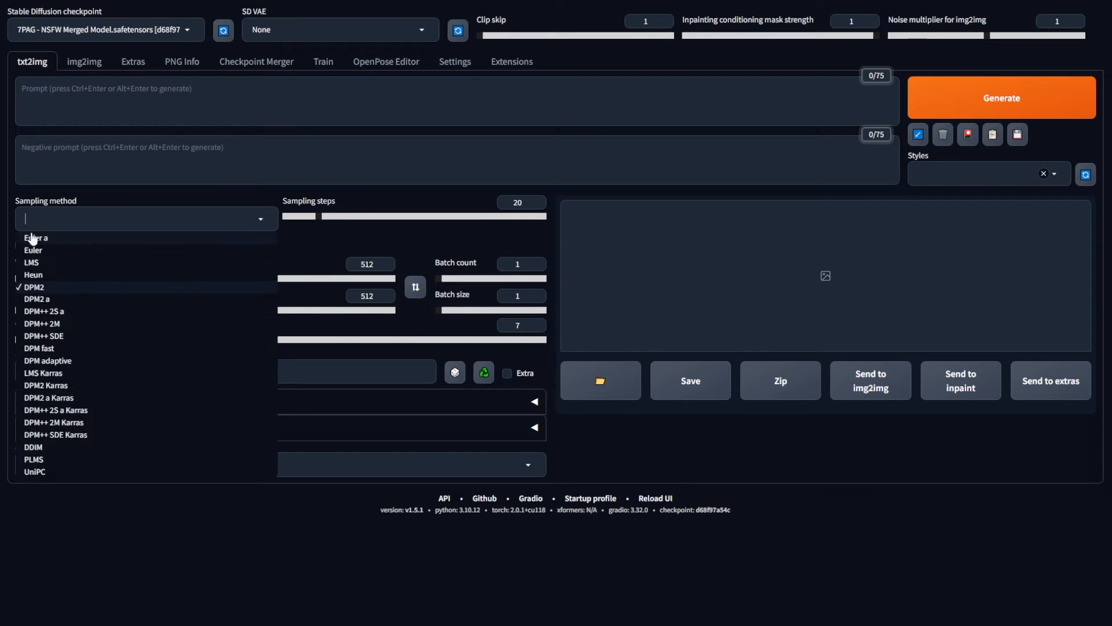
{"action": "left_click", "coordinate": [197, 5]}
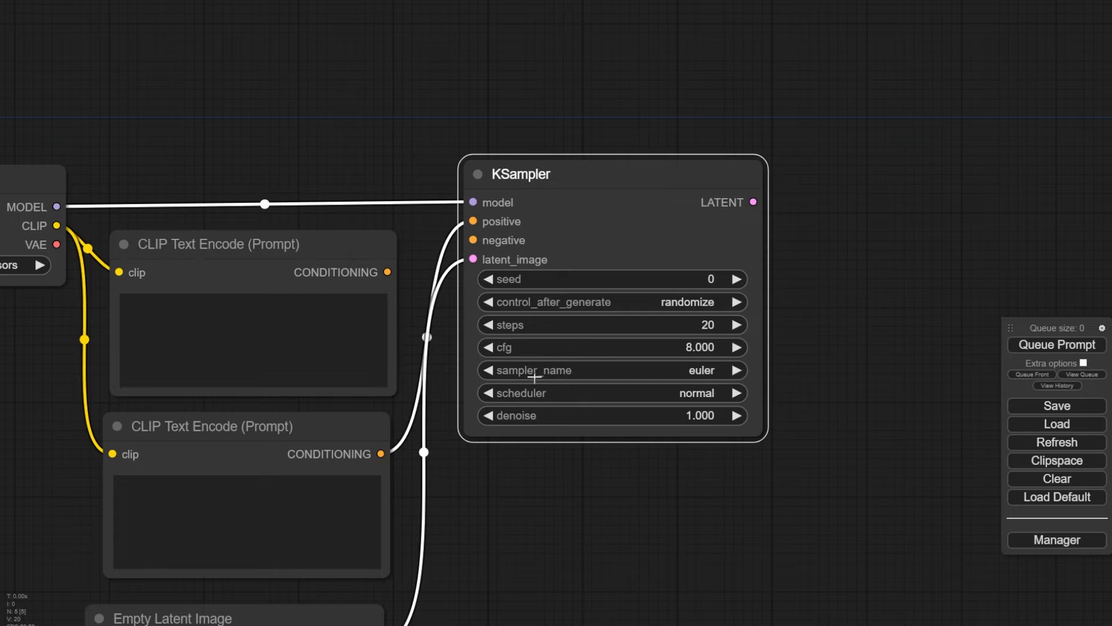
Step: Check the KSampler's scheduler options and its denoise setting, keeping both as they are
{"action": "left_click", "coordinate": [697, 392]}
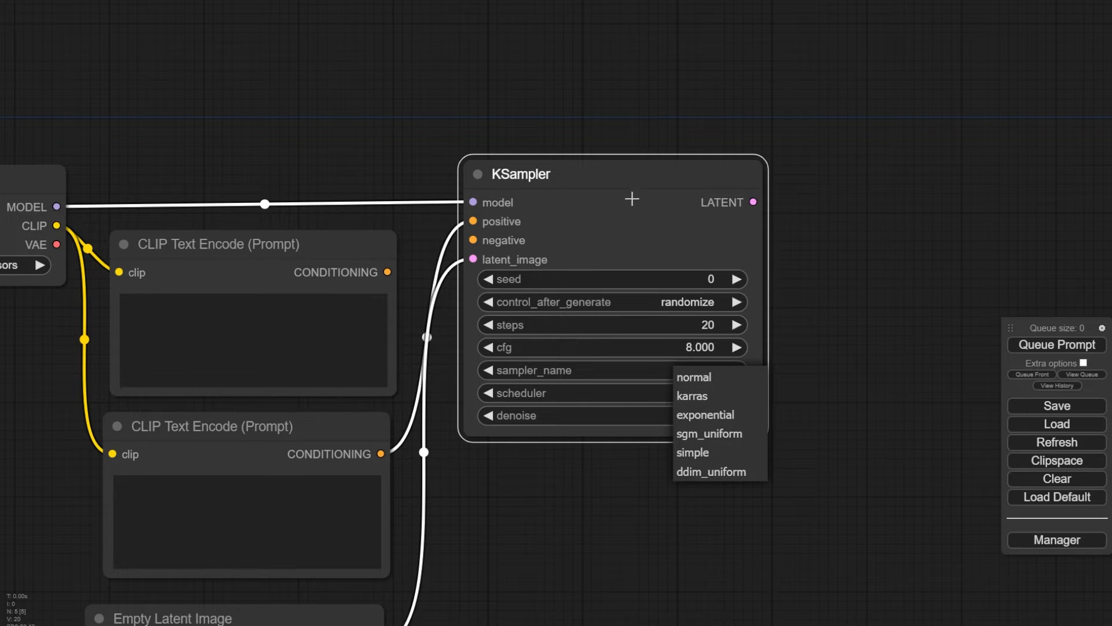
{"action": "left_click", "coordinate": [631, 239]}
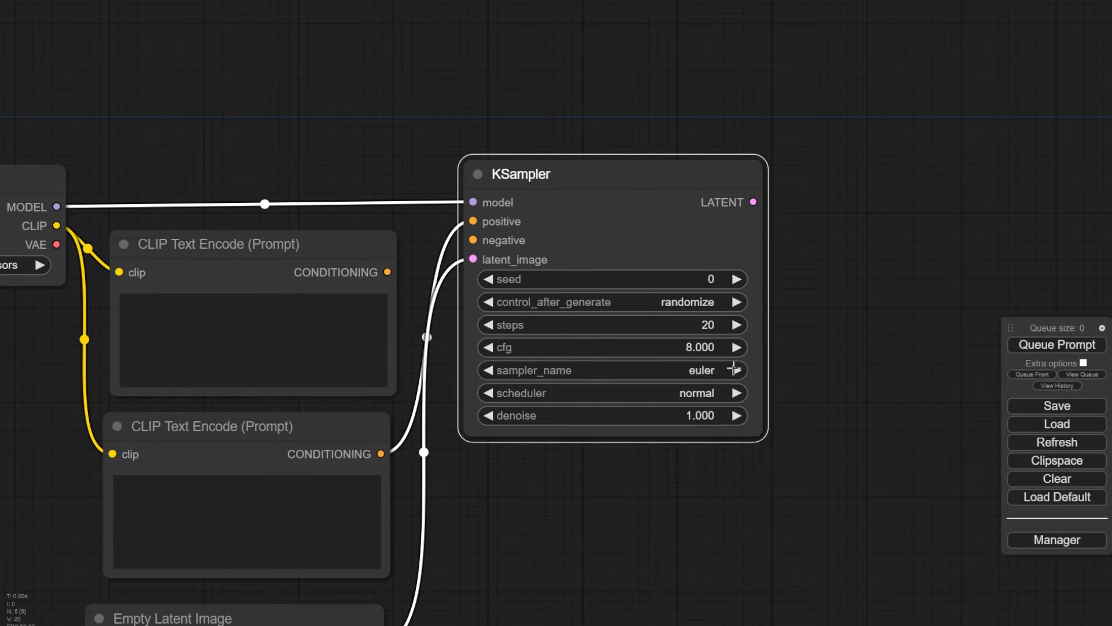
{"action": "left_click", "coordinate": [701, 415]}
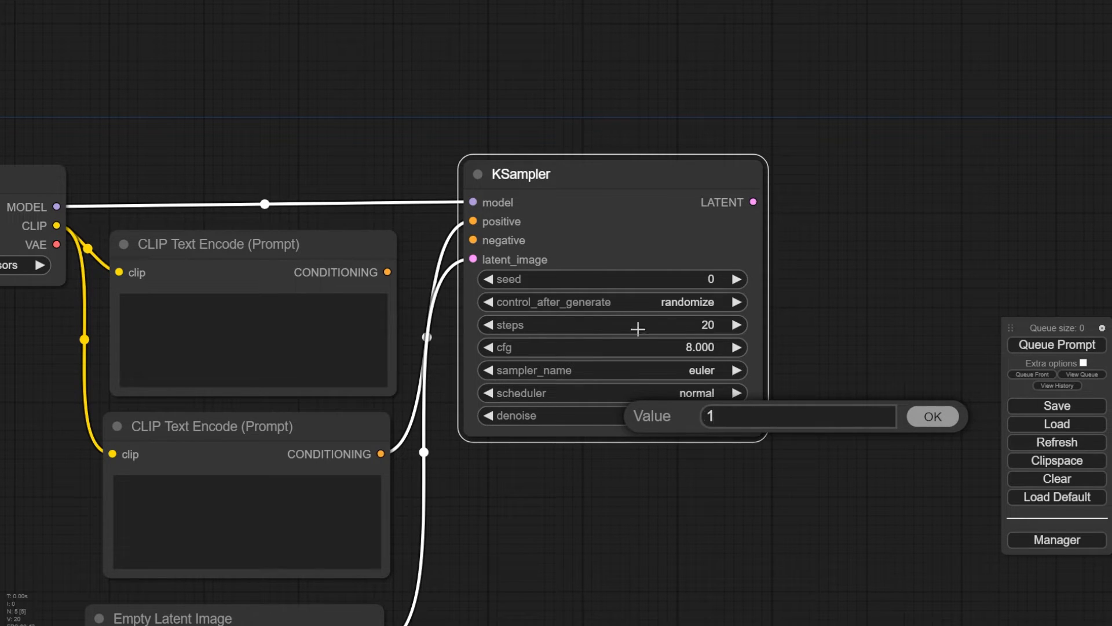
{"action": "left_click", "coordinate": [946, 421]}
{"action": "left_click_drag", "start_coordinate": [635, 233], "coordinate": [619, 246]}
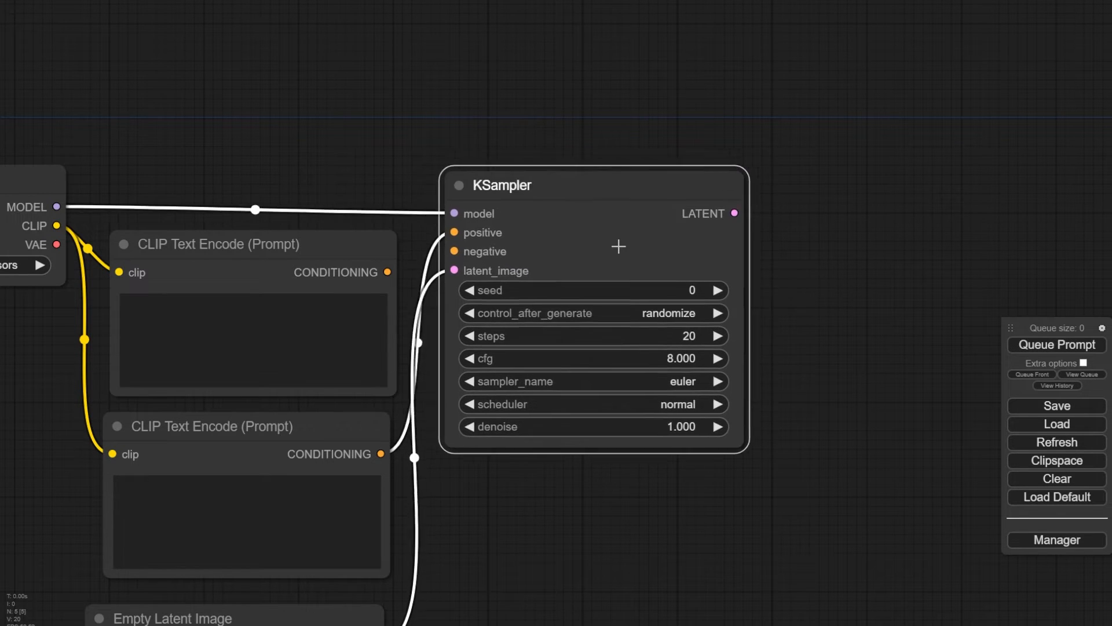
{"action": "left_click_drag", "start_coordinate": [783, 242], "coordinate": [728, 200]}
{"action": "double_click", "coordinate": [791, 193]}
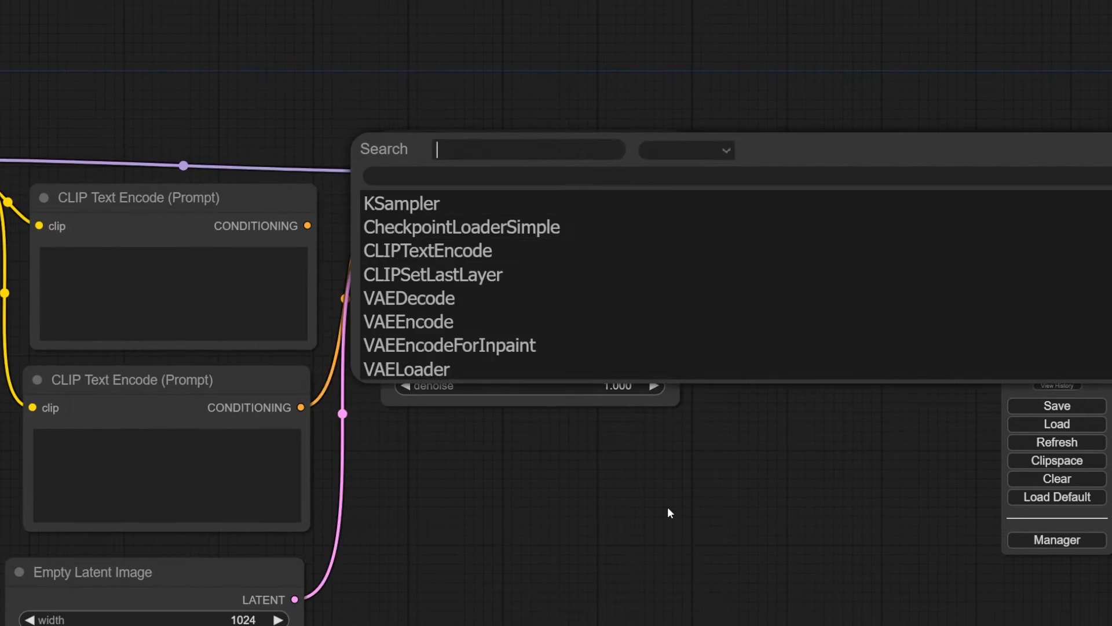
{"action": "left_click_drag", "start_coordinate": [819, 186], "coordinate": [945, 187]}
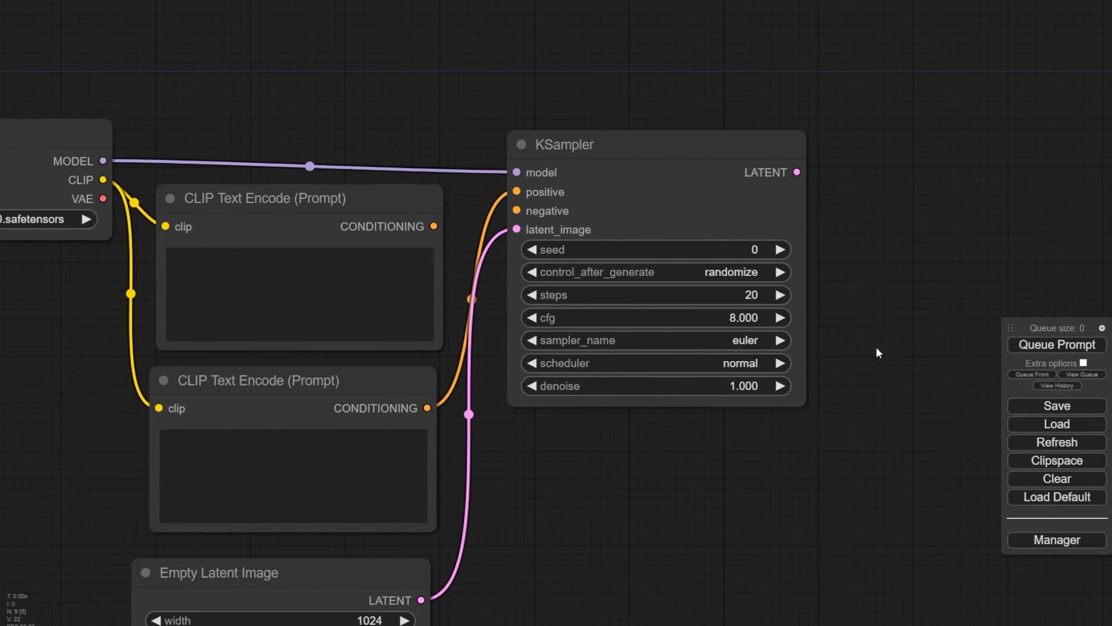
Step: Move the Load Checkpoint node up and slightly left to free the space beneath it
{"action": "scroll", "coordinate": [856, 335], "scroll_direction": "down", "scroll_amount": 3}
{"action": "left_click_drag", "start_coordinate": [858, 337], "coordinate": [820, 246]}
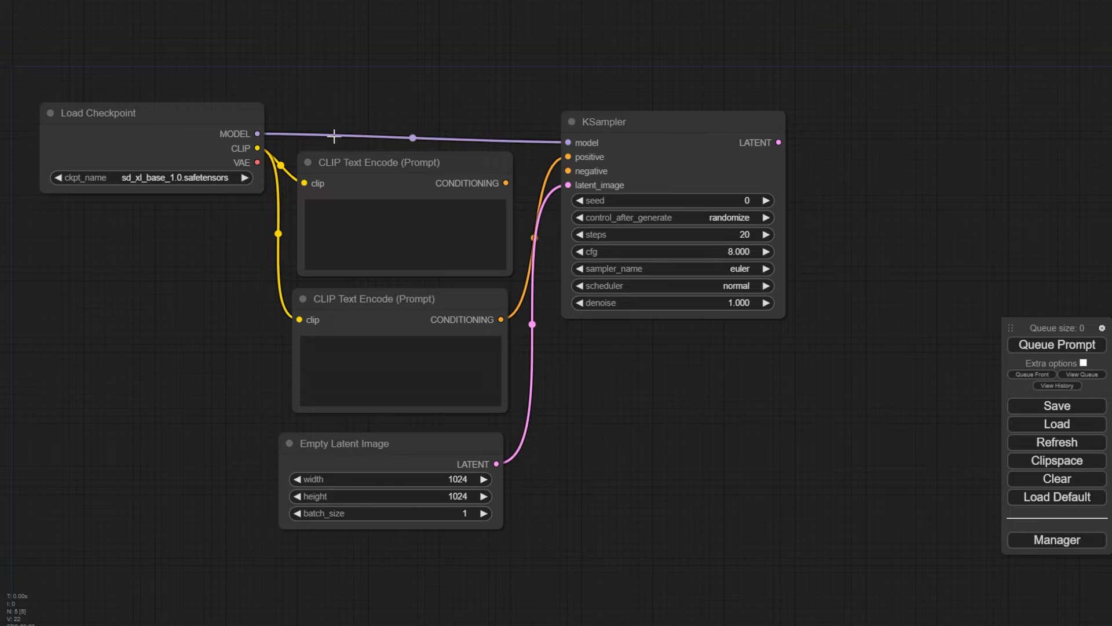
{"action": "left_click_drag", "start_coordinate": [444, 104], "coordinate": [656, 145]}
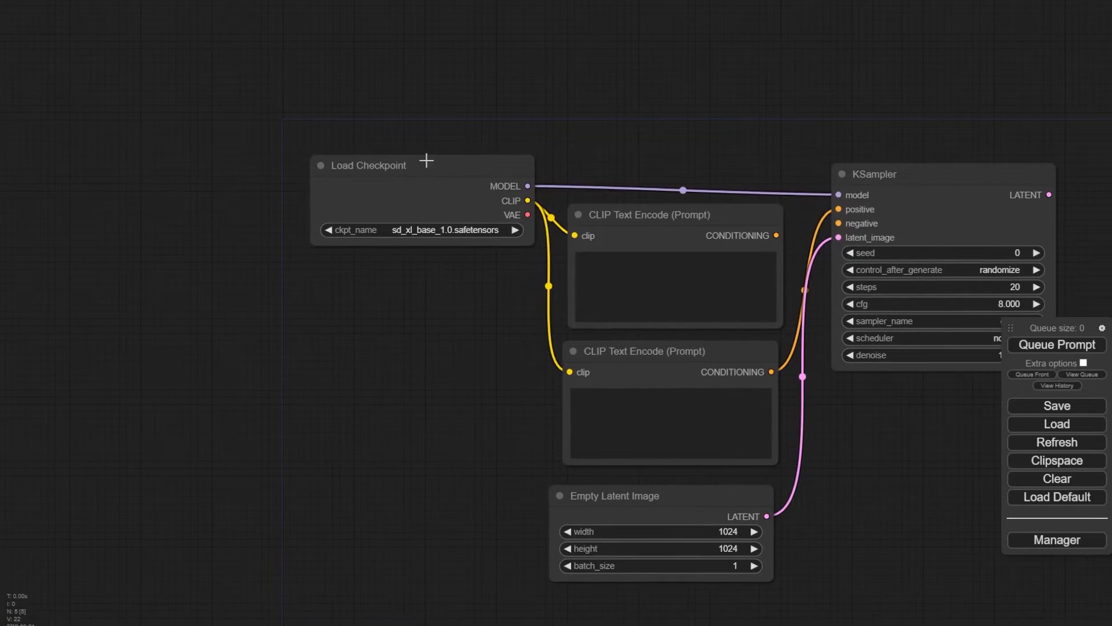
{"action": "left_click_drag", "start_coordinate": [426, 160], "coordinate": [408, 119]}
Step: Stack both CLIP Text Encode (Prompt) nodes directly beneath Load Checkpoint and widen them to the same width
{"action": "left_click", "coordinate": [622, 217]}
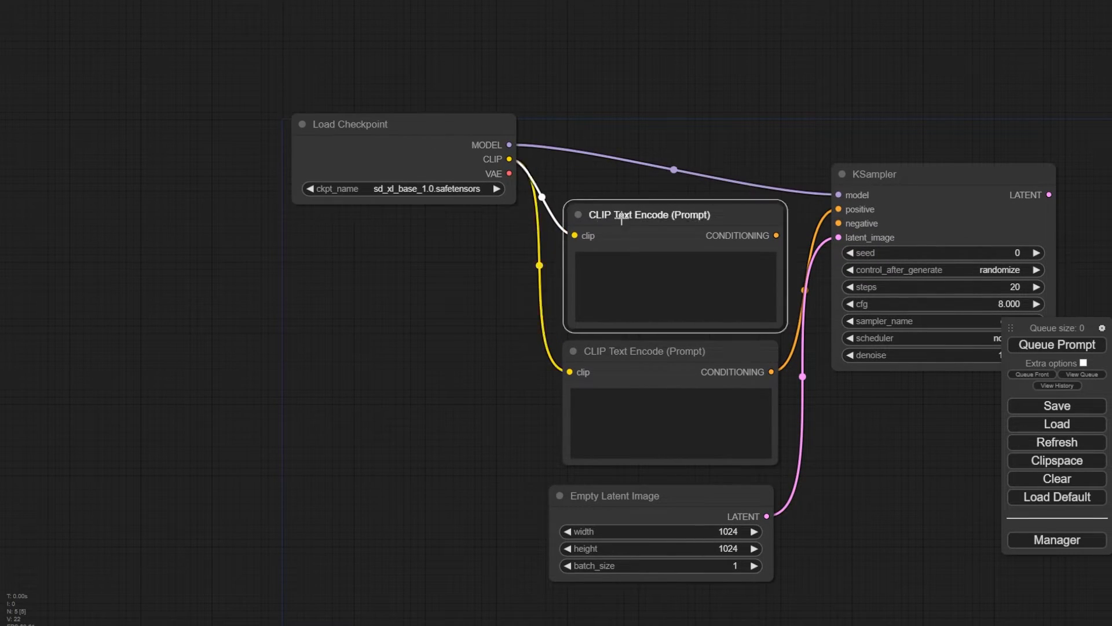
{"action": "left_click_drag", "start_coordinate": [622, 219], "coordinate": [348, 226]}
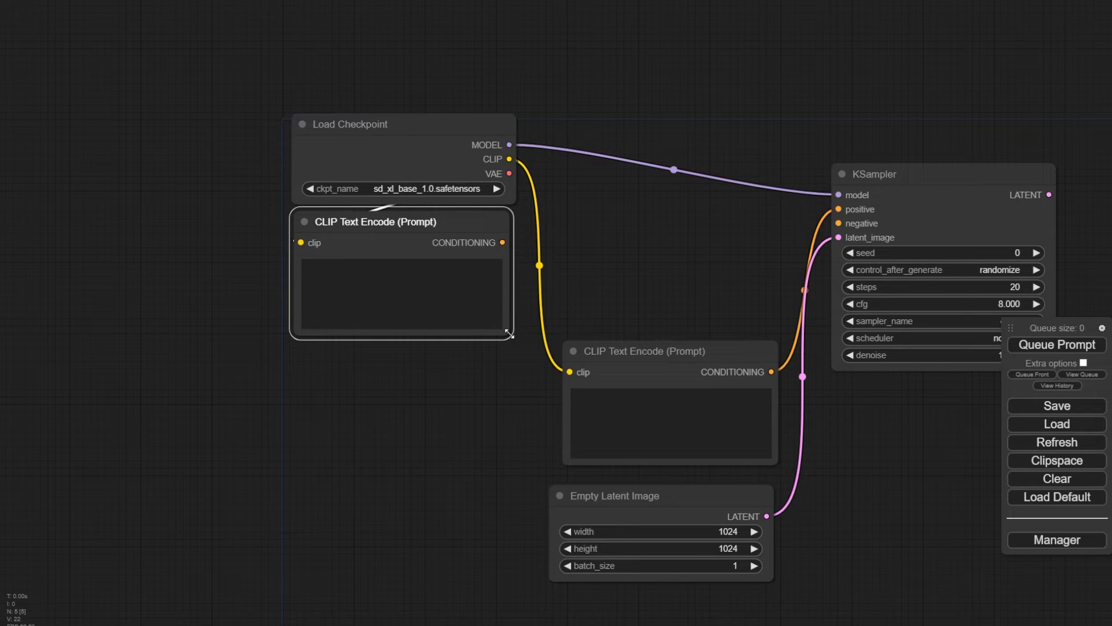
{"action": "left_click_drag", "start_coordinate": [514, 322], "coordinate": [395, 338]}
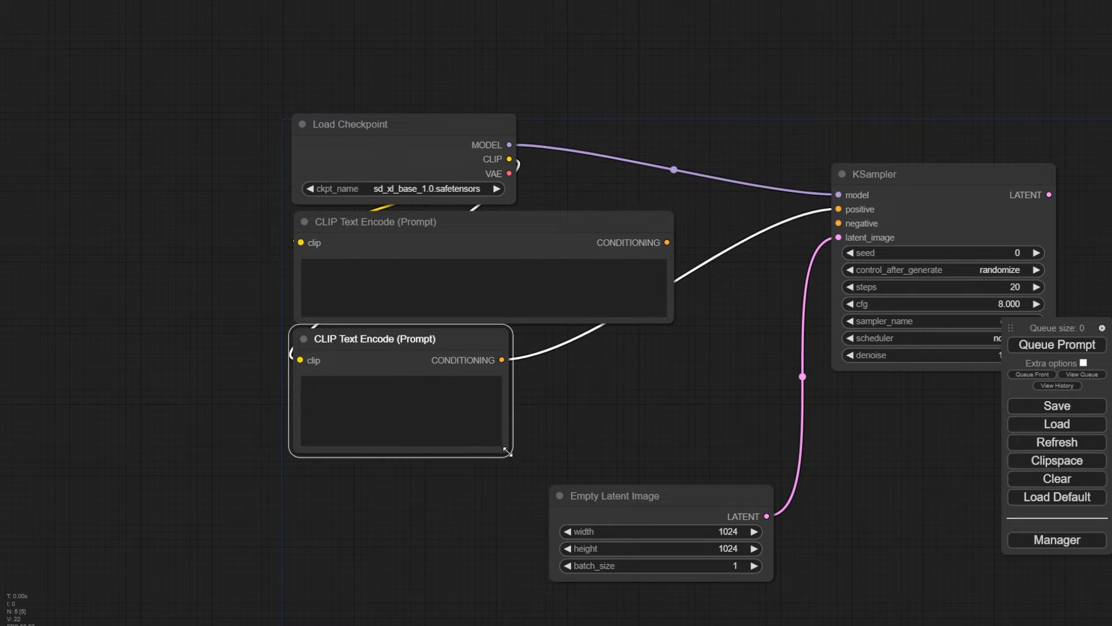
{"action": "left_click_drag", "start_coordinate": [508, 452], "coordinate": [683, 429]}
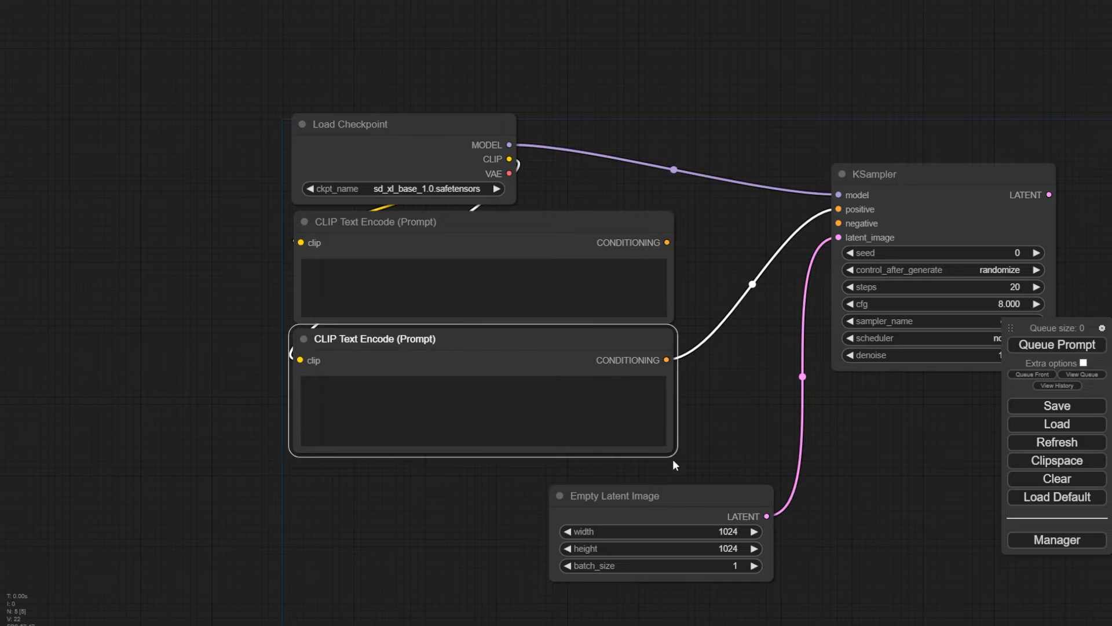
Step: Place the Empty Latent Image above Load Checkpoint and the KSampler beneath the prompt nodes, widening the KSampler to match them
{"action": "left_click_drag", "start_coordinate": [670, 494], "coordinate": [417, 23]}
{"action": "left_click_drag", "start_coordinate": [417, 23], "coordinate": [421, 24]}
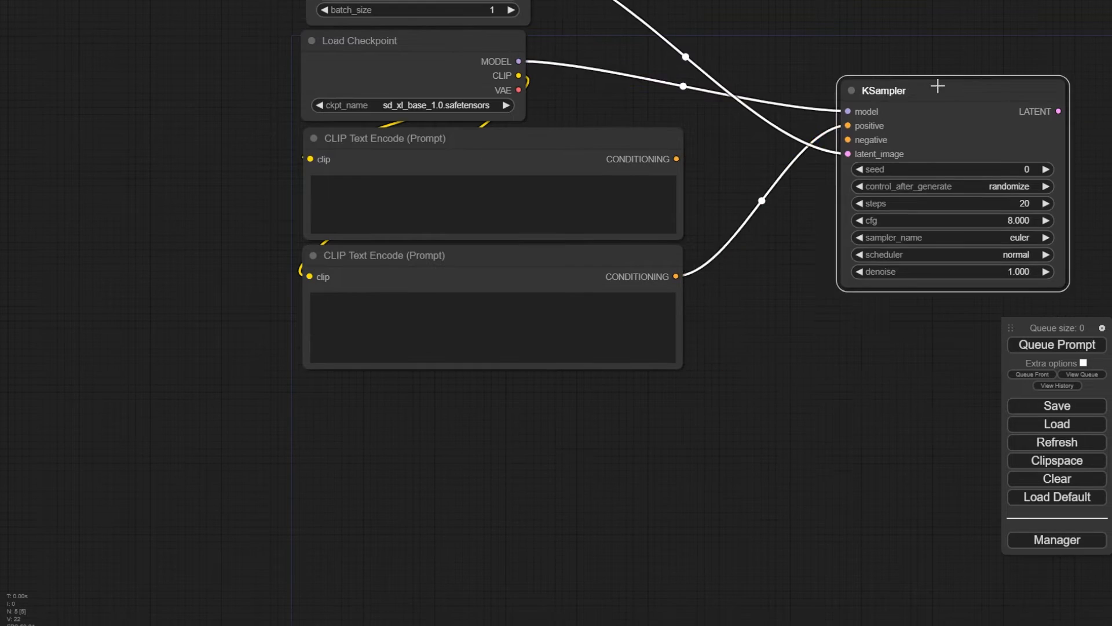
{"action": "left_click_drag", "start_coordinate": [937, 85], "coordinate": [412, 393]}
{"action": "left_click_drag", "start_coordinate": [626, 462], "coordinate": [632, 367]}
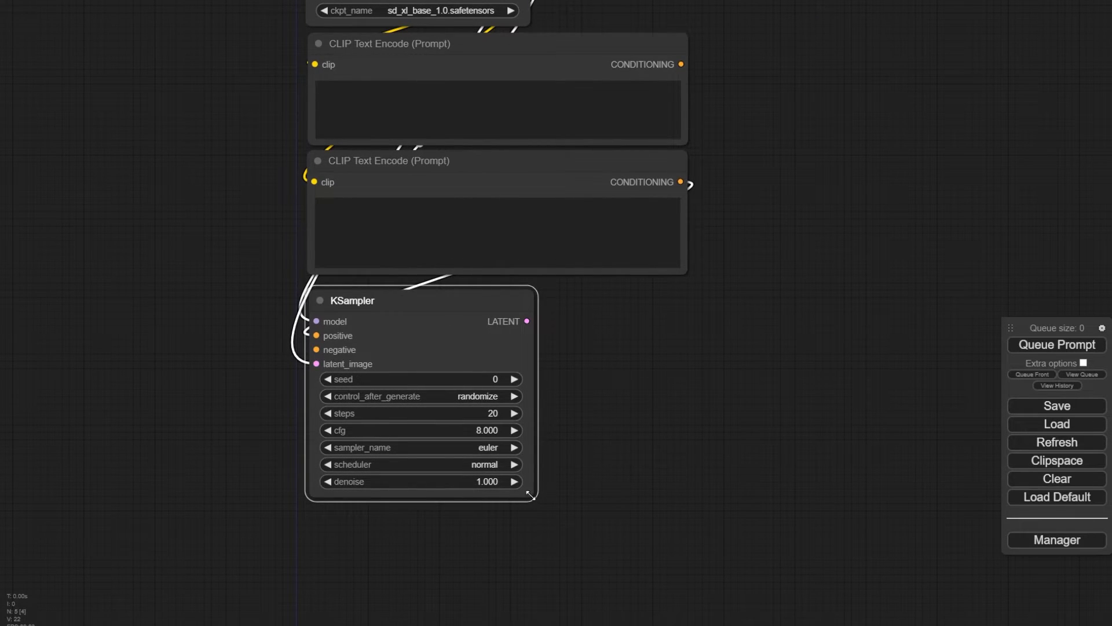
{"action": "left_click_drag", "start_coordinate": [536, 500], "coordinate": [687, 485]}
Step: Add a VAE Decode node and place it in the free space to the right of the KSampler
{"action": "left_click_drag", "start_coordinate": [829, 313], "coordinate": [762, 306]}
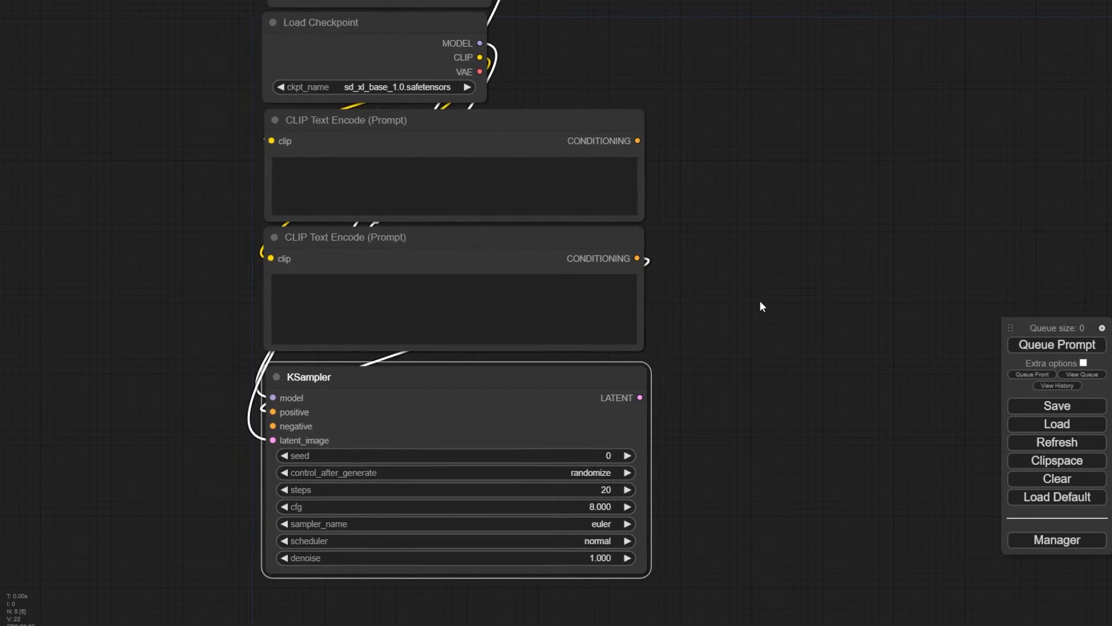
{"action": "double_click", "coordinate": [677, 404]}
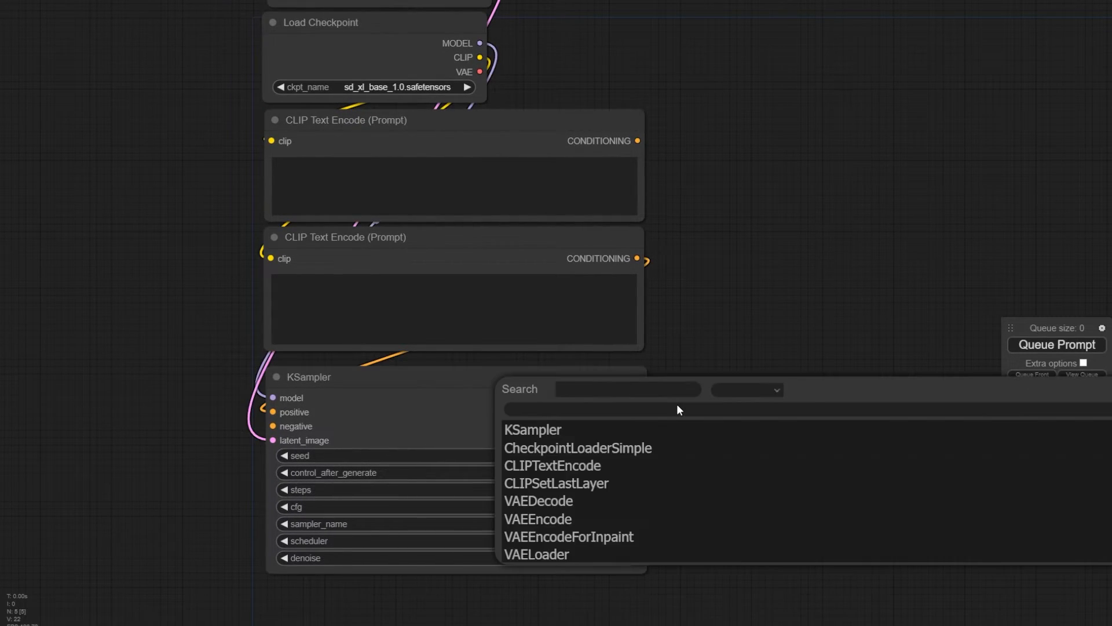
{"action": "type", "text": "vae"}
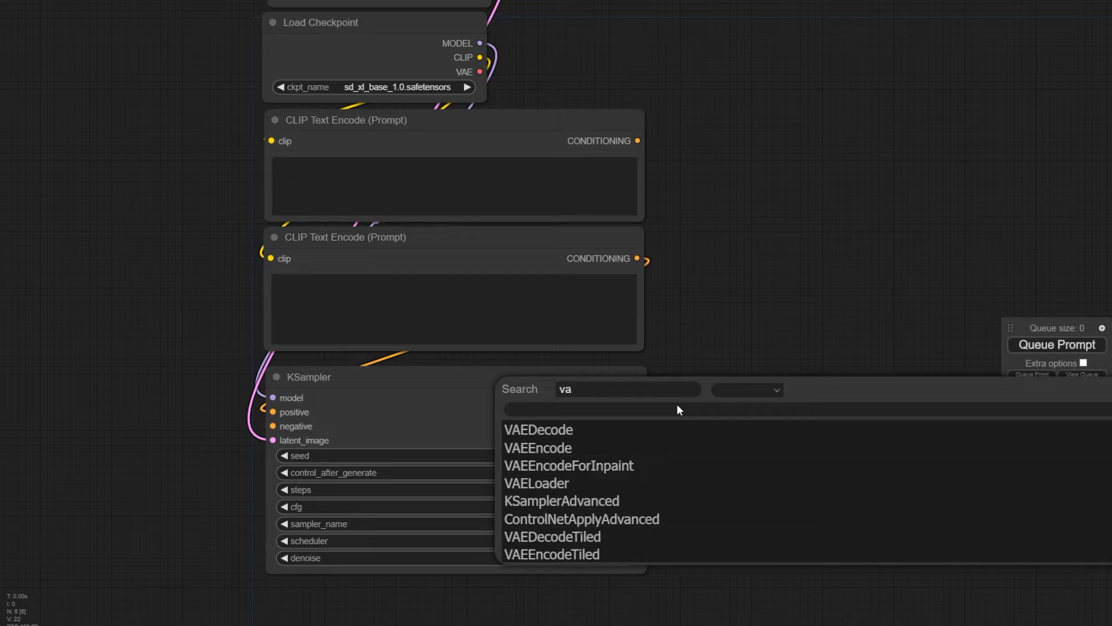
{"action": "left_click", "coordinate": [583, 433]}
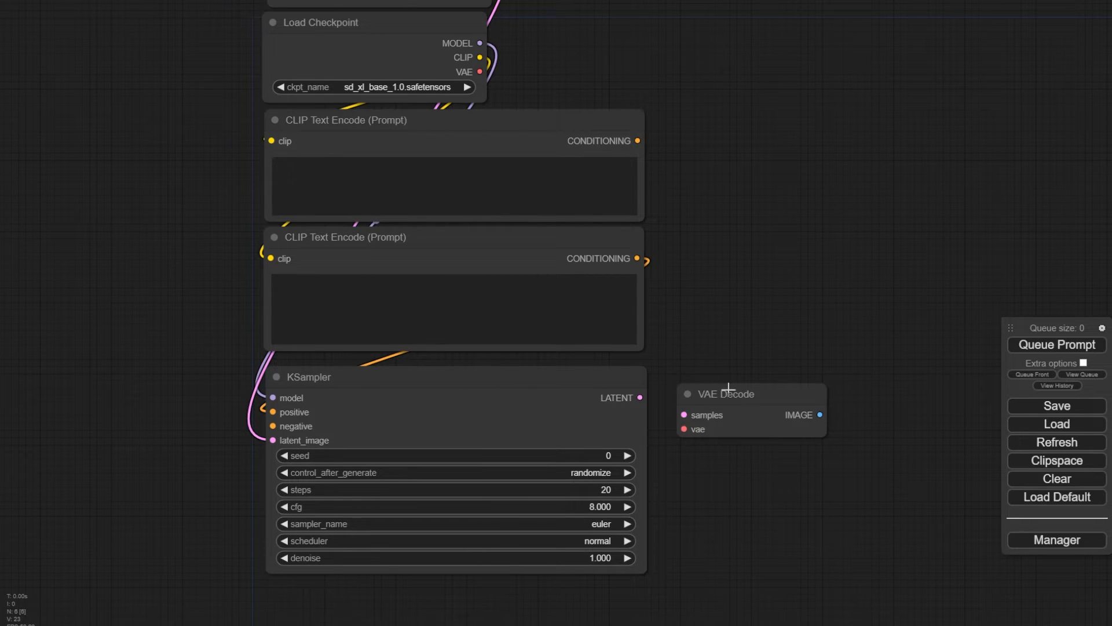
{"action": "left_click_drag", "start_coordinate": [740, 398], "coordinate": [905, 355]}
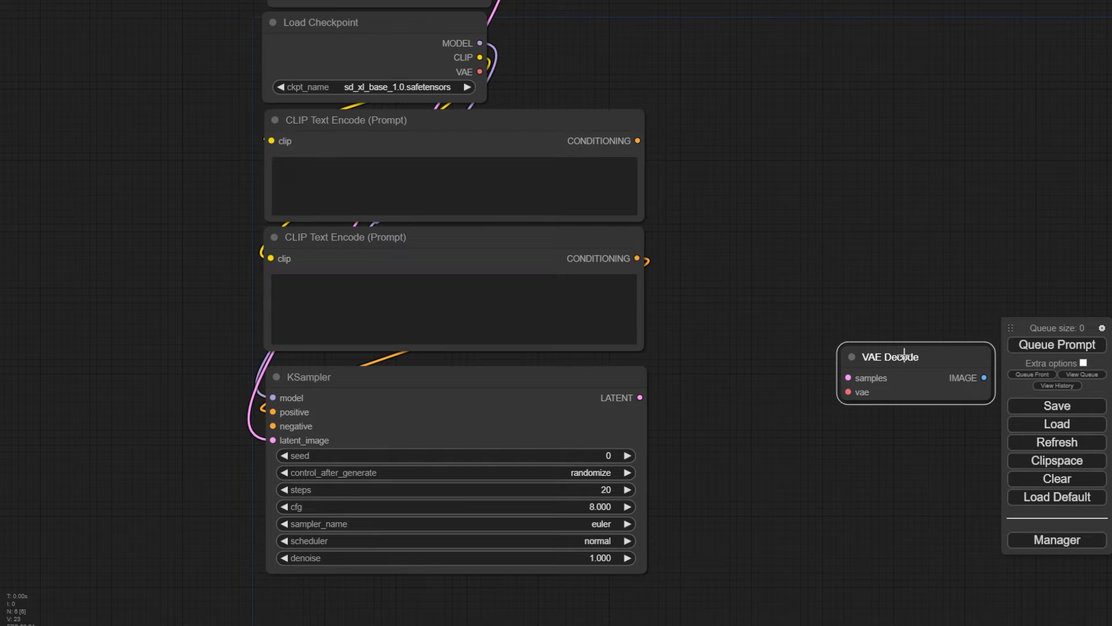
Step: Add a Load VAE node, place it directly right of Load Checkpoint and resize it to line up with that node's lower edge
{"action": "double_click", "coordinate": [833, 296]}
{"action": "type", "text": "vae"}
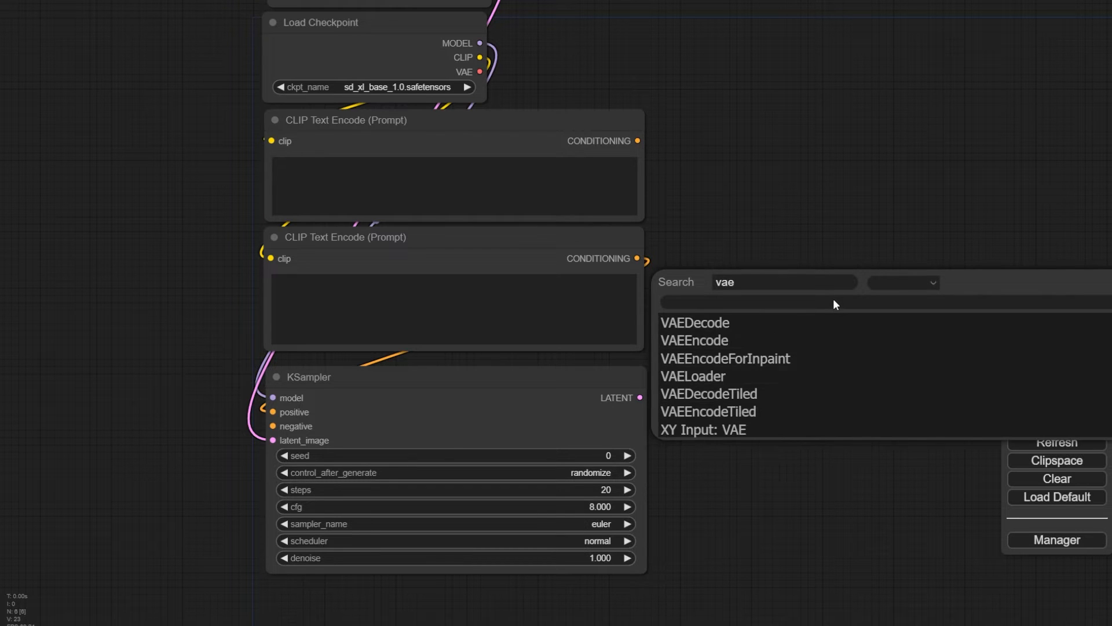
{"action": "left_click", "coordinate": [789, 375]}
{"action": "left_click_drag", "start_coordinate": [775, 176], "coordinate": [589, 372]}
{"action": "left_click_drag", "start_coordinate": [689, 475], "coordinate": [368, 220]}
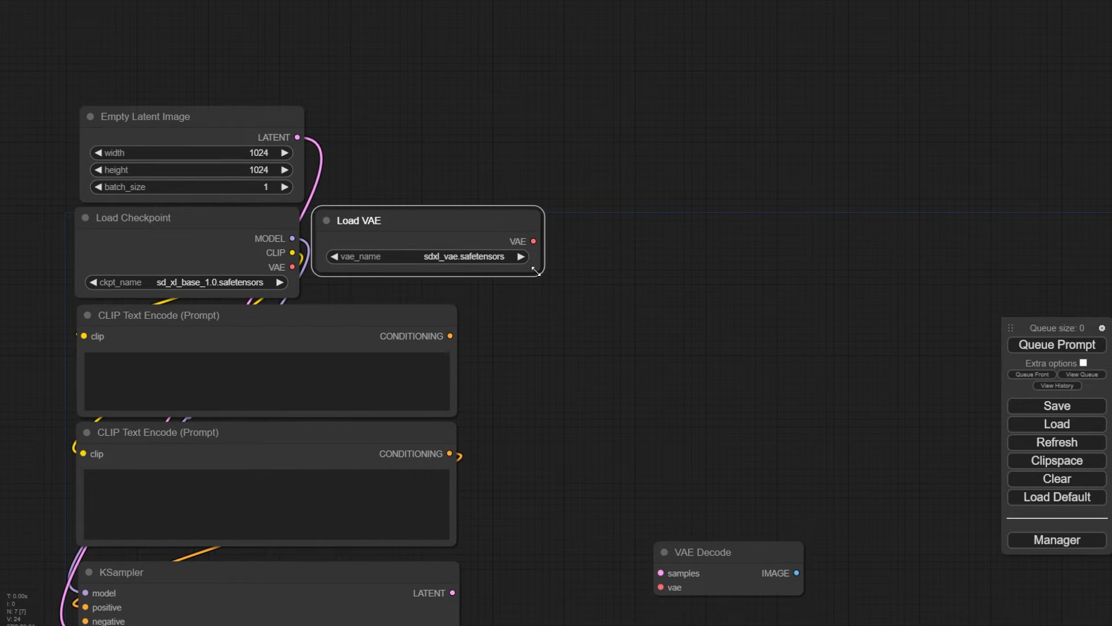
{"action": "left_click_drag", "start_coordinate": [537, 274], "coordinate": [535, 293]}
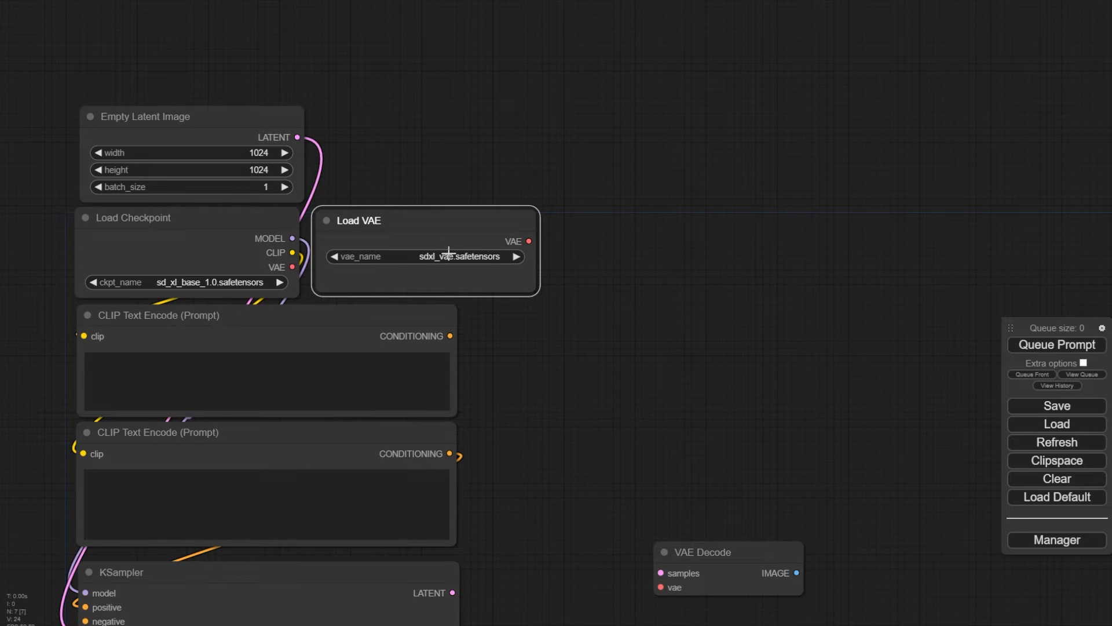
Step: Connect Load VAE and the KSampler's latent output to the VAE Decode, and place the VAE Decode beneath the KSampler
{"action": "left_click_drag", "start_coordinate": [546, 103], "coordinate": [589, 461]}
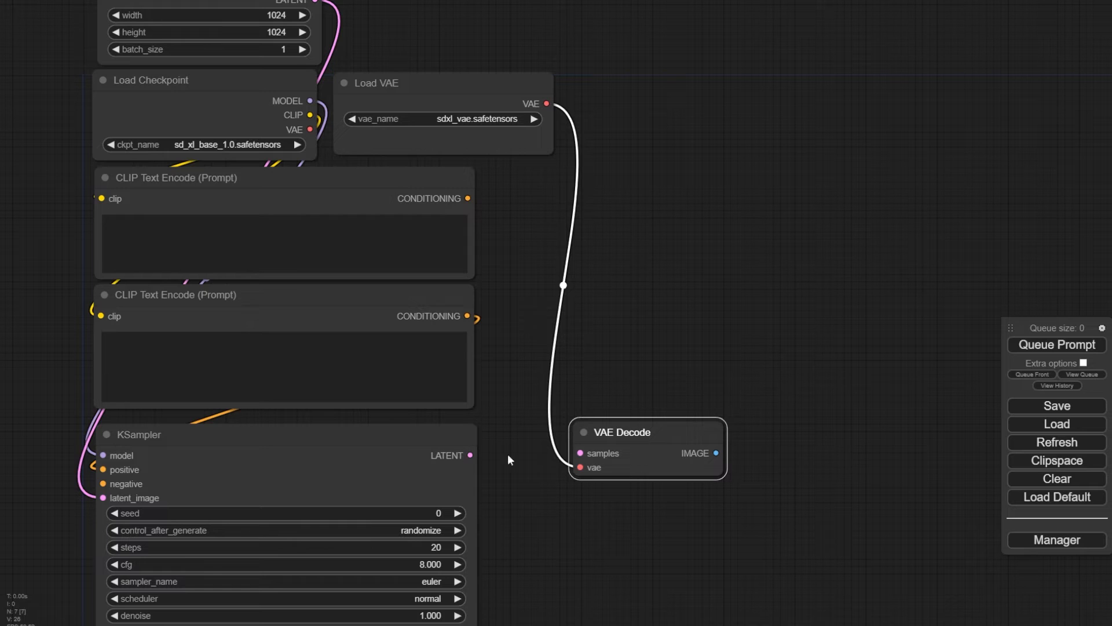
{"action": "left_click_drag", "start_coordinate": [470, 455], "coordinate": [578, 454]}
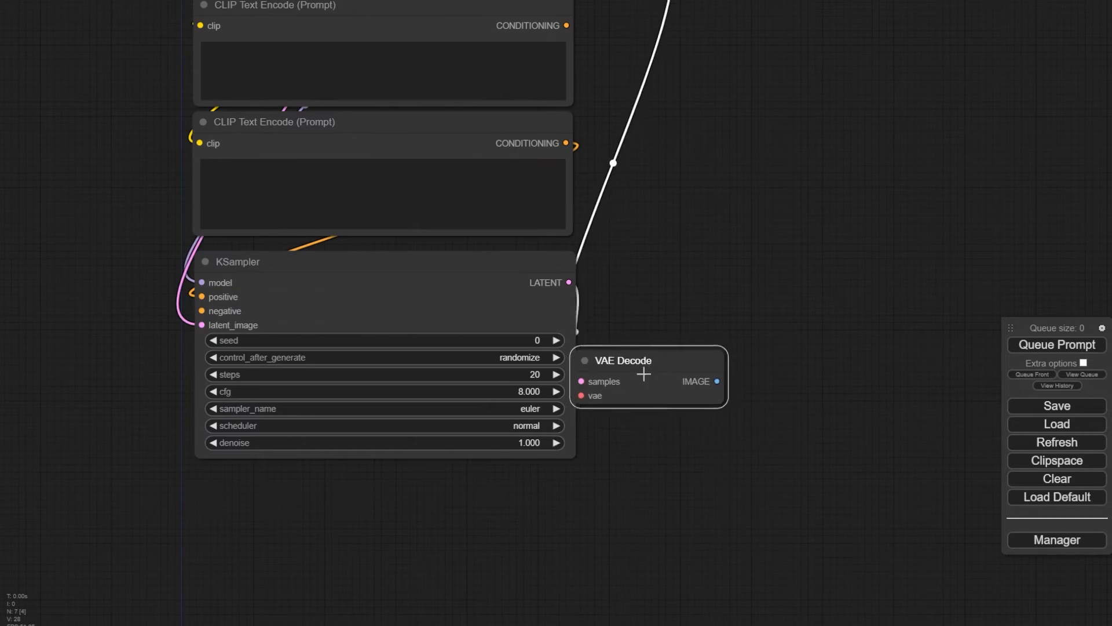
{"action": "left_click_drag", "start_coordinate": [643, 374], "coordinate": [489, 482]}
Step: Add a Save Image node to the right of the KSampler and connect the VAE Decode's image output to its images input
{"action": "type", "text": "image"}
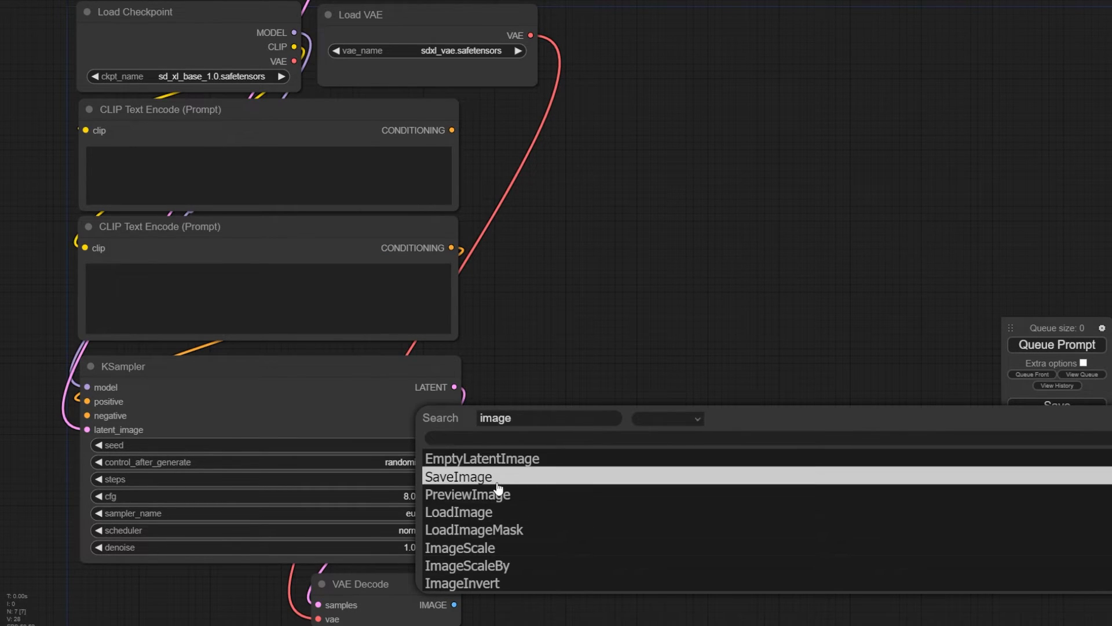
{"action": "left_click", "coordinate": [497, 479]}
{"action": "left_click_drag", "start_coordinate": [752, 418], "coordinate": [693, 457]}
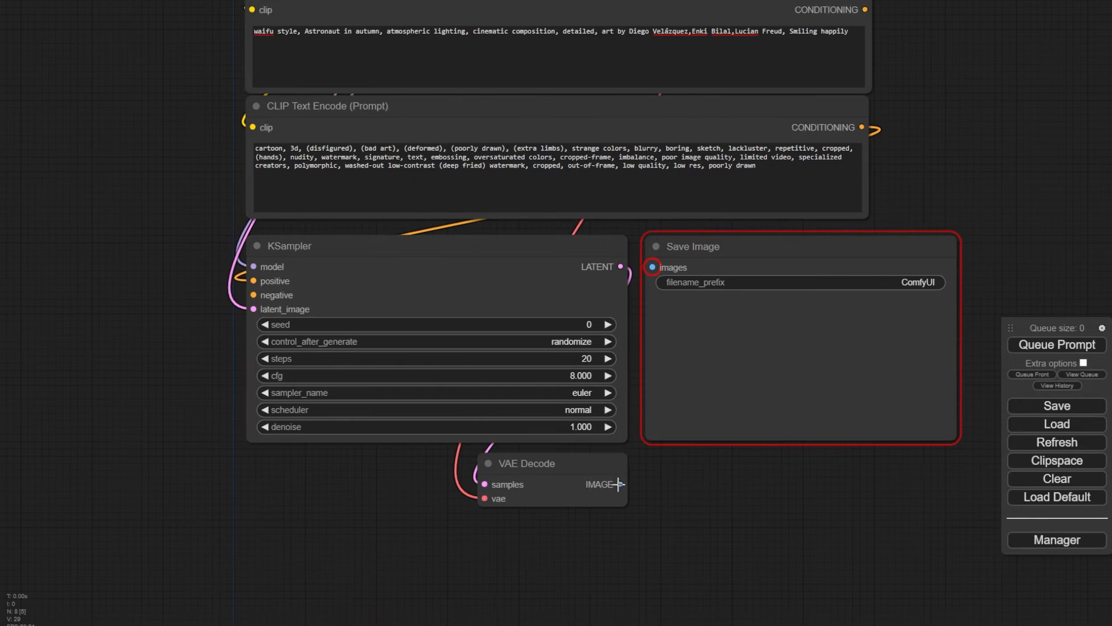
{"action": "left_click_drag", "start_coordinate": [619, 484], "coordinate": [653, 267]}
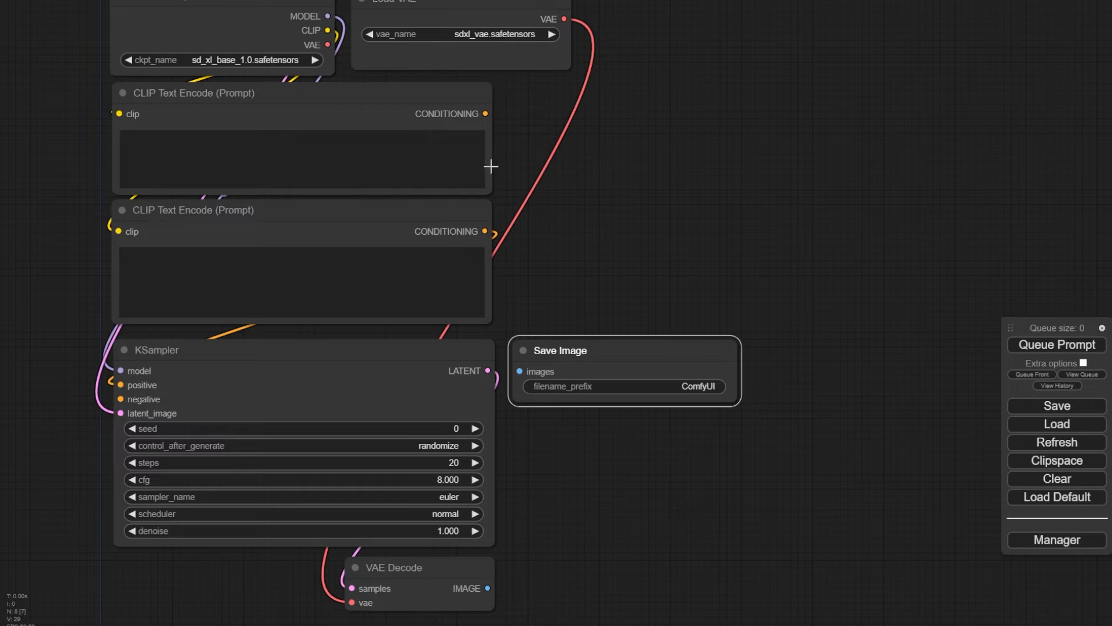
Step: Widen both CLIP Text Encode (Prompt) nodes to reach above Save Image, and enlarge the Save Image node
{"action": "left_click_drag", "start_coordinate": [489, 194], "coordinate": [740, 196]}
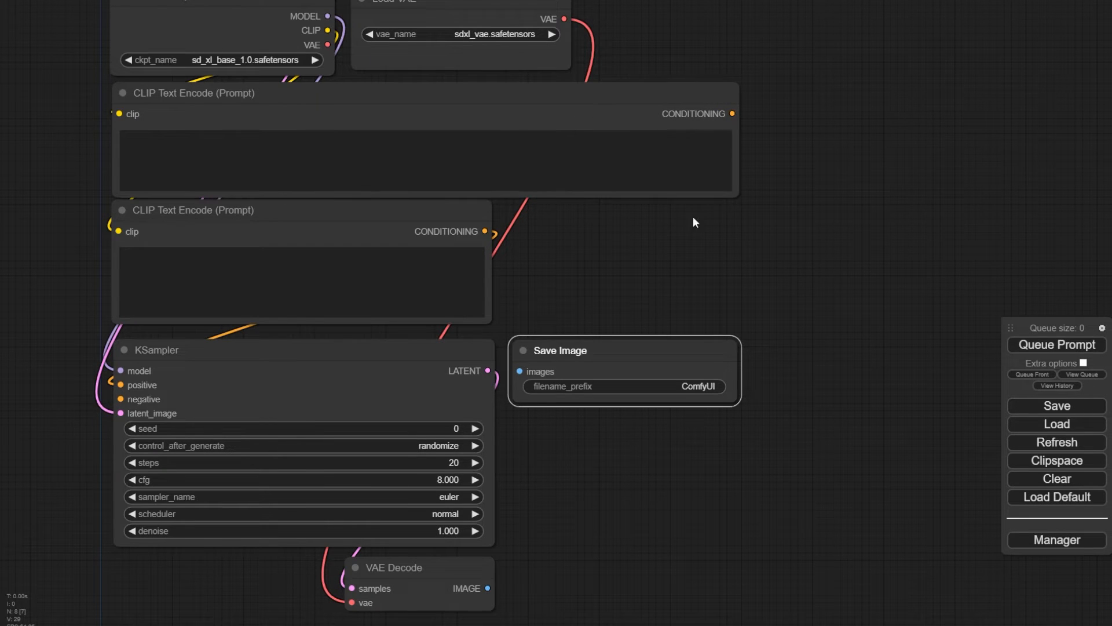
{"action": "left_click_drag", "start_coordinate": [492, 321], "coordinate": [734, 323]}
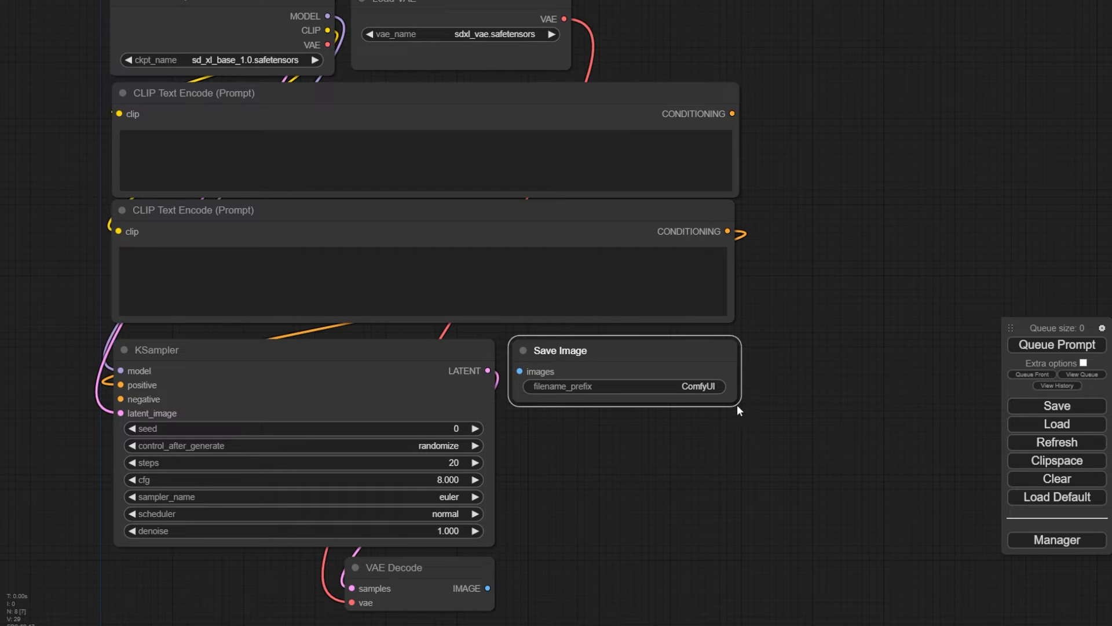
{"action": "left_click_drag", "start_coordinate": [736, 405], "coordinate": [780, 506]}
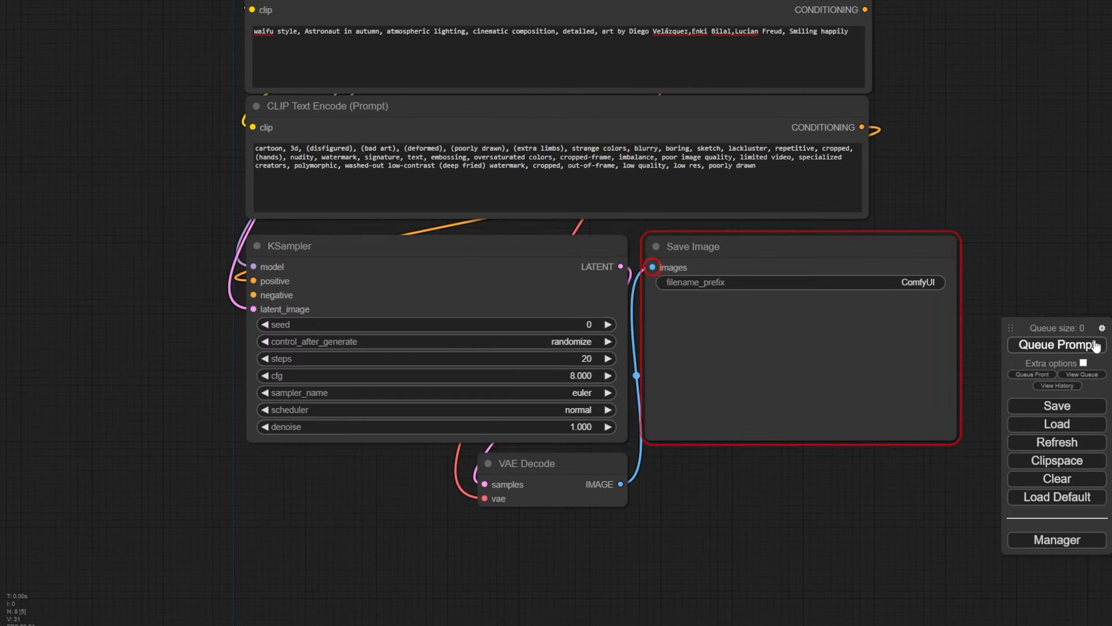
Step: Test-run the workflow, and connect the lower prompt's conditioning to the KSampler's negative input and the upper prompt's to its positive input
{"action": "left_click", "coordinate": [1058, 344]}
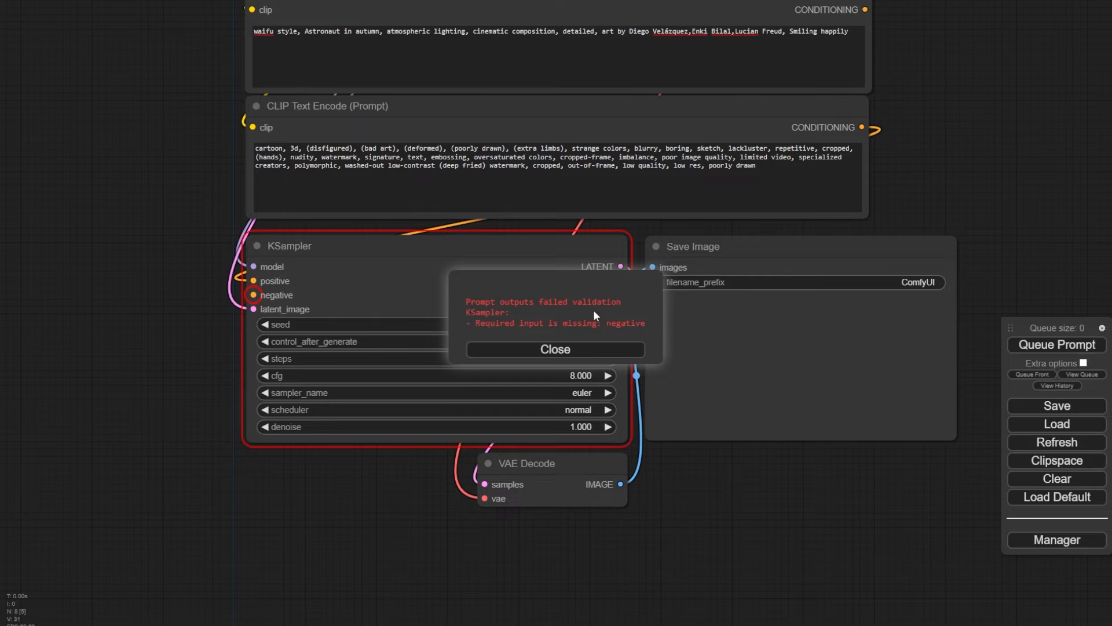
{"action": "left_click", "coordinate": [571, 350]}
{"action": "left_click_drag", "start_coordinate": [863, 127], "coordinate": [254, 295]}
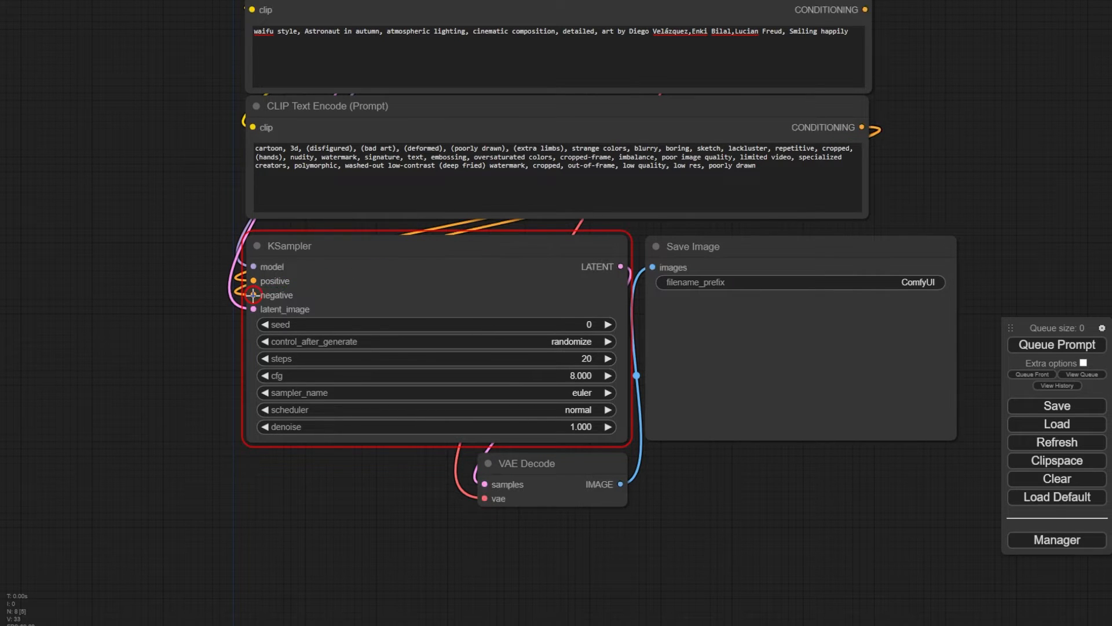
{"action": "left_click_drag", "start_coordinate": [917, 71], "coordinate": [924, 105]}
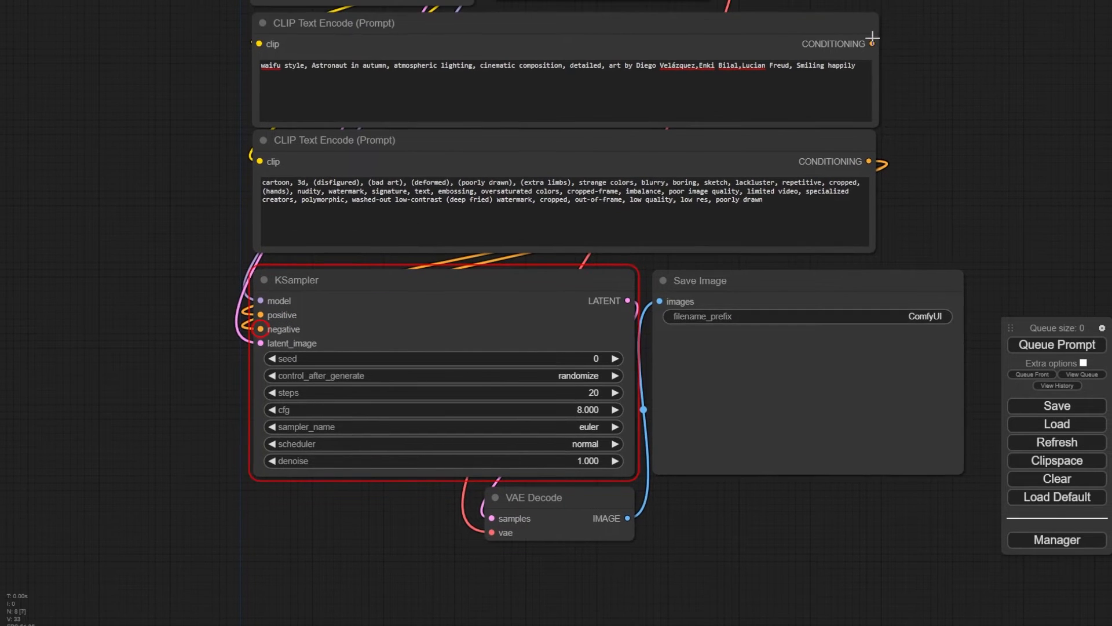
{"action": "left_click_drag", "start_coordinate": [872, 41], "coordinate": [257, 314]}
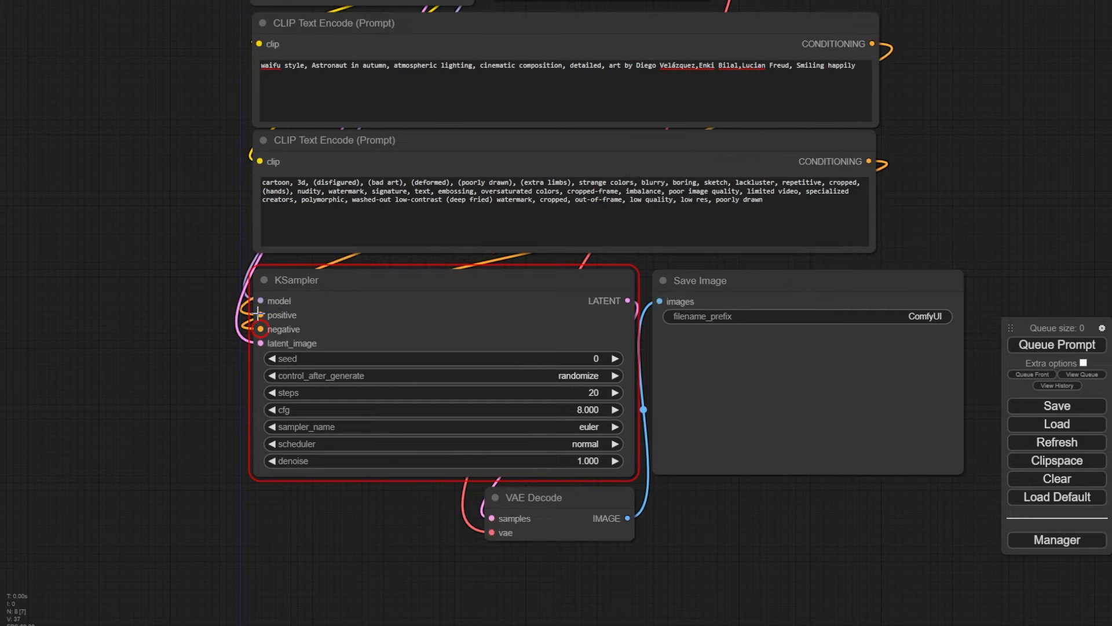
Step: Queue the prompt for generation and open the queue view to follow the run through the nodes
{"action": "left_click", "coordinate": [1069, 343]}
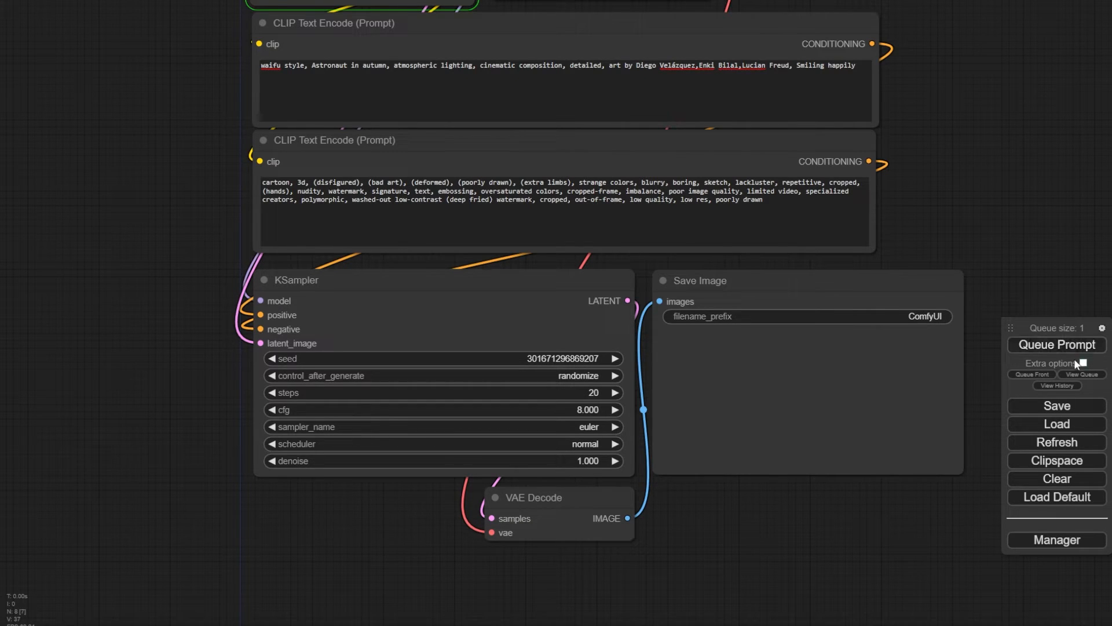
{"action": "left_click", "coordinate": [1083, 375]}
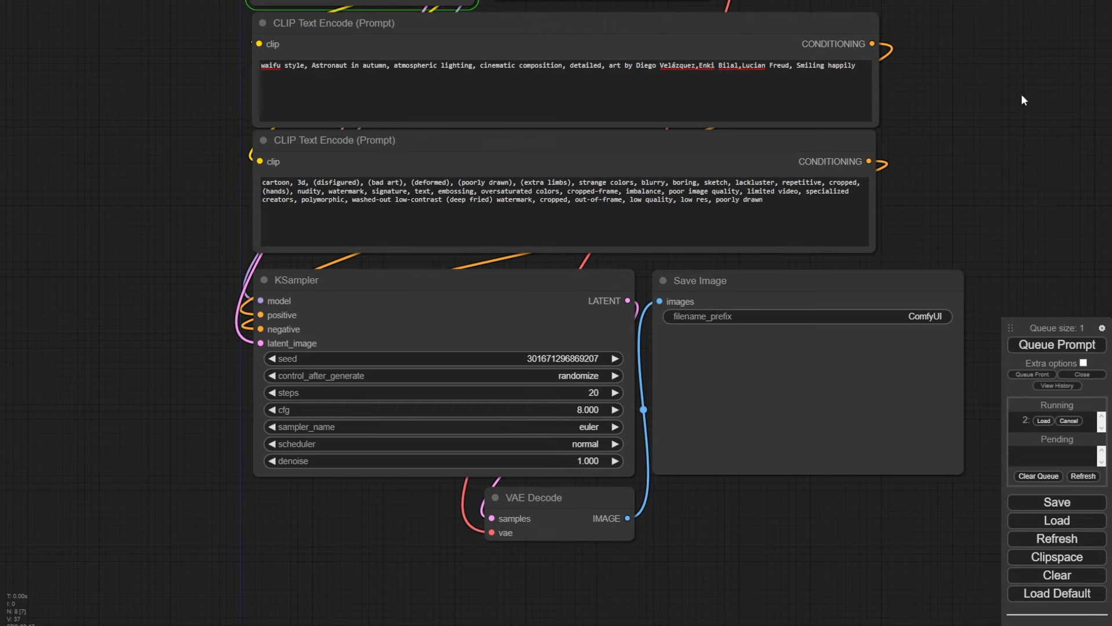
{"action": "left_click_drag", "start_coordinate": [1021, 95], "coordinate": [1032, 323]}
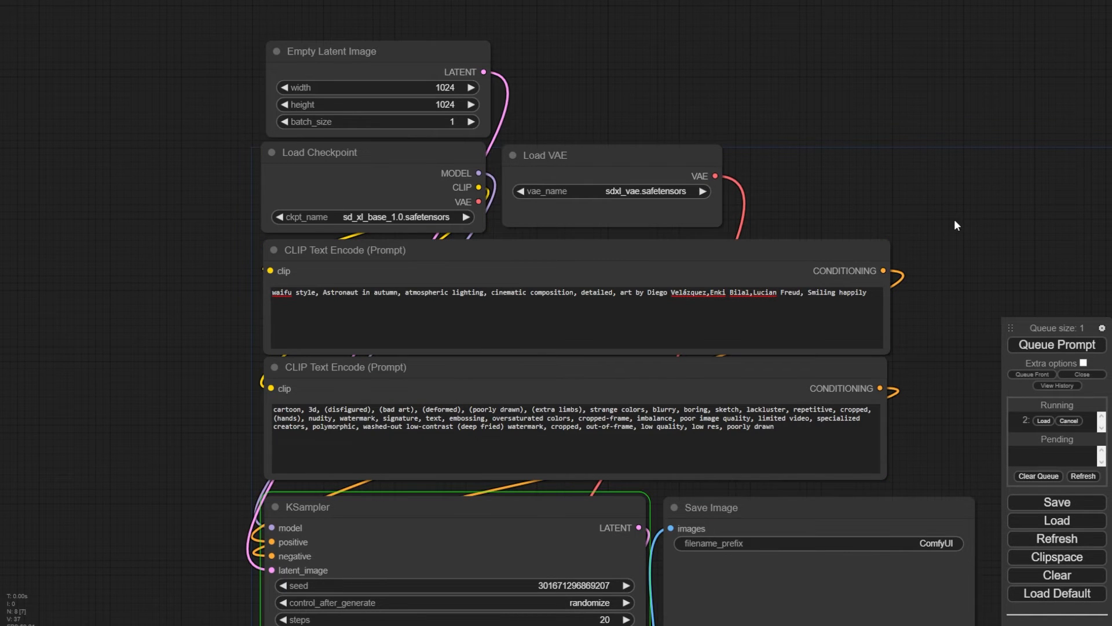
{"action": "left_click_drag", "start_coordinate": [954, 219], "coordinate": [946, 5]}
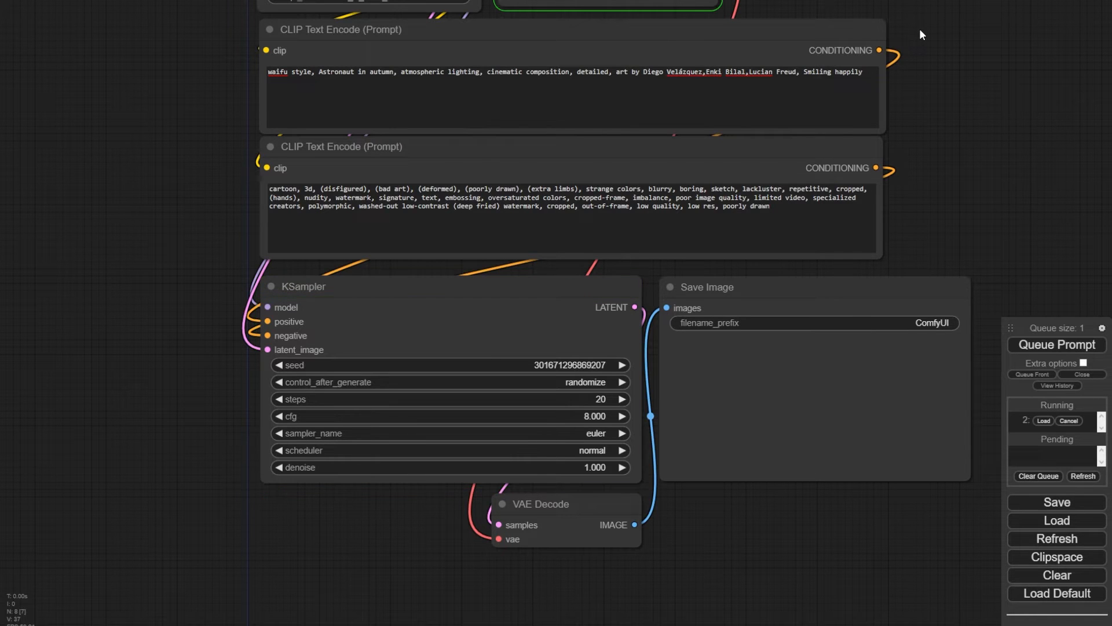
{"action": "left_click_drag", "start_coordinate": [1001, 86], "coordinate": [883, 25]}
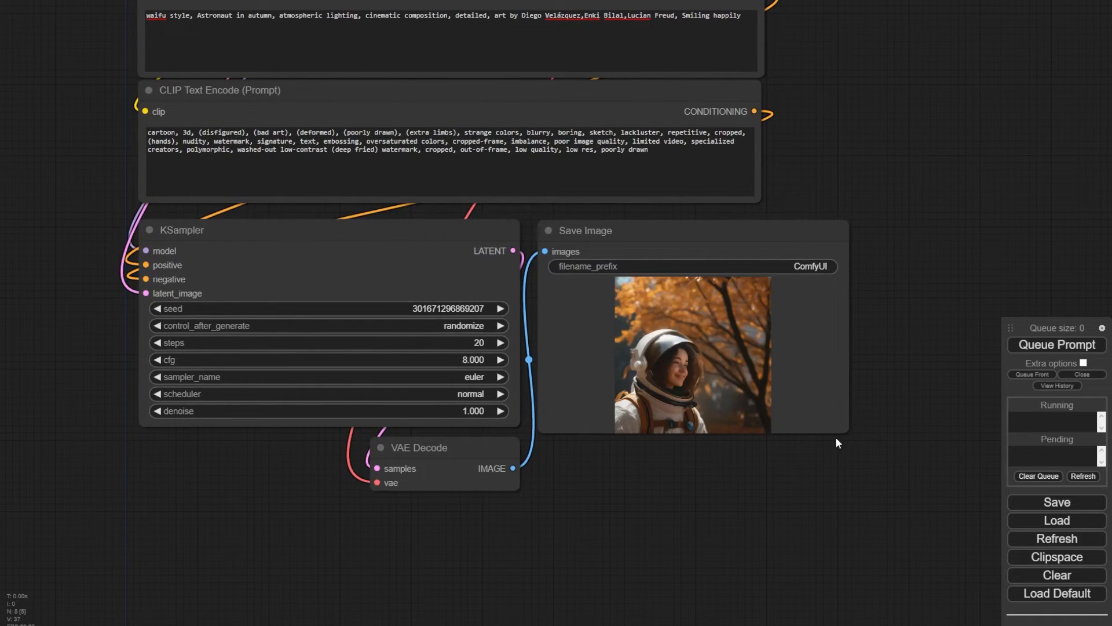
Step: Enlarge the Save Image node to fit closely around the generated astronaut picture, and inspect the picture up close
{"action": "left_click_drag", "start_coordinate": [846, 431], "coordinate": [1008, 625]}
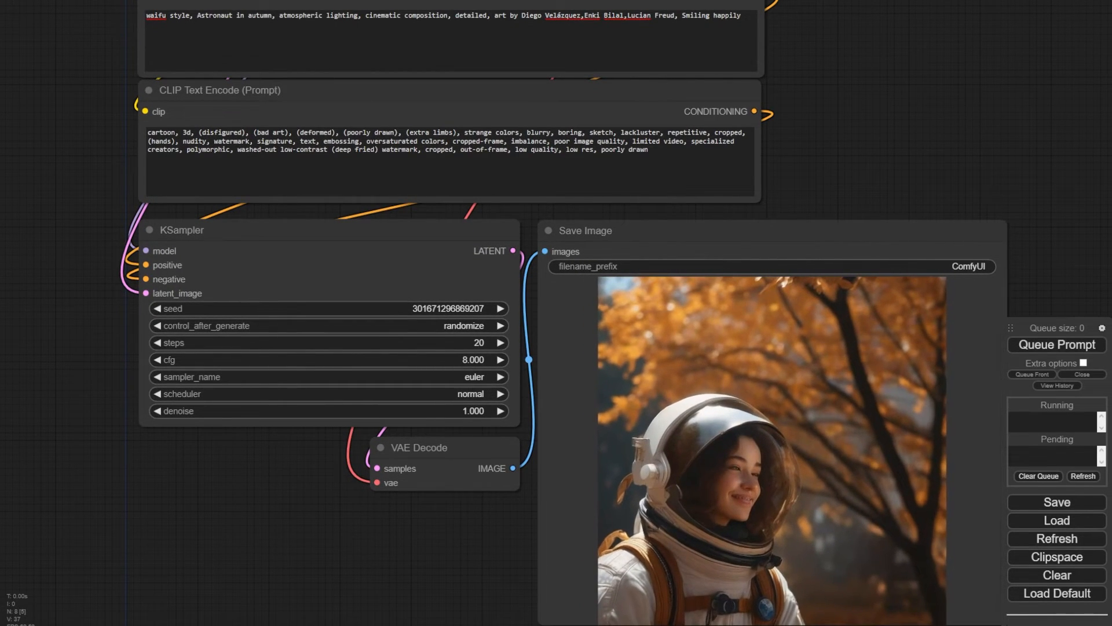
{"action": "left_click_drag", "start_coordinate": [1015, 239], "coordinate": [937, 78]}
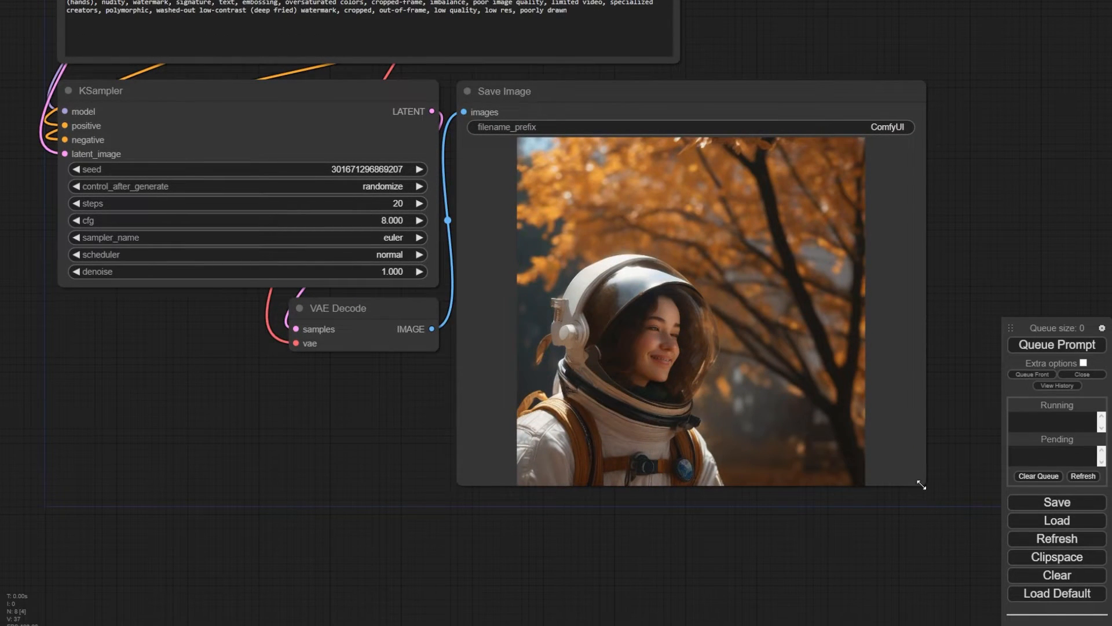
{"action": "left_click_drag", "start_coordinate": [920, 484], "coordinate": [795, 462]}
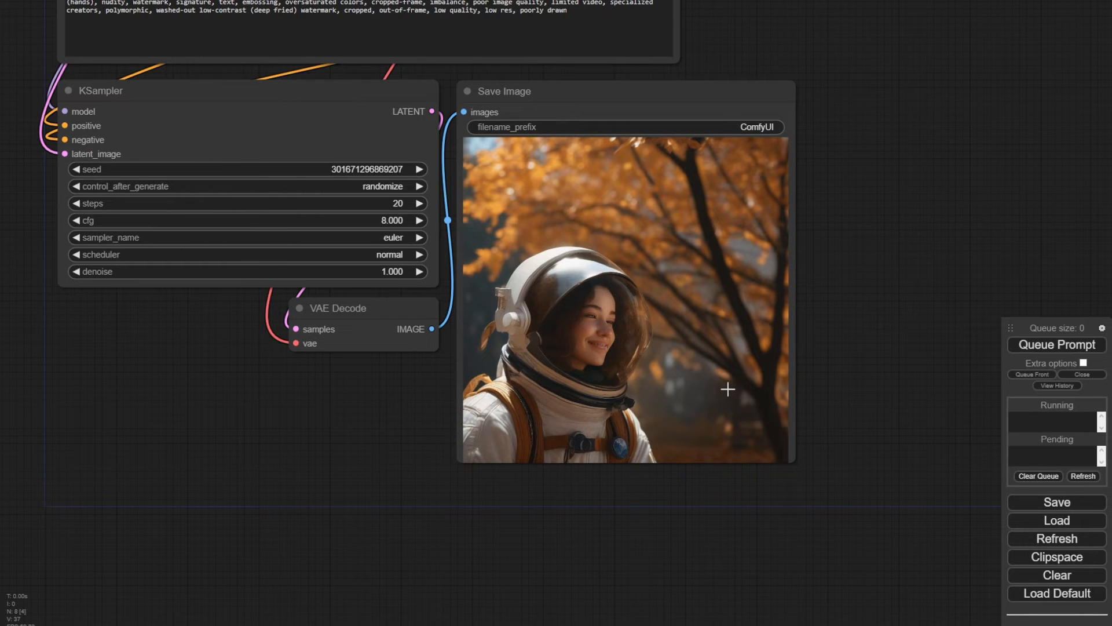
{"action": "scroll", "coordinate": [725, 397], "scroll_direction": "up", "scroll_amount": 5}
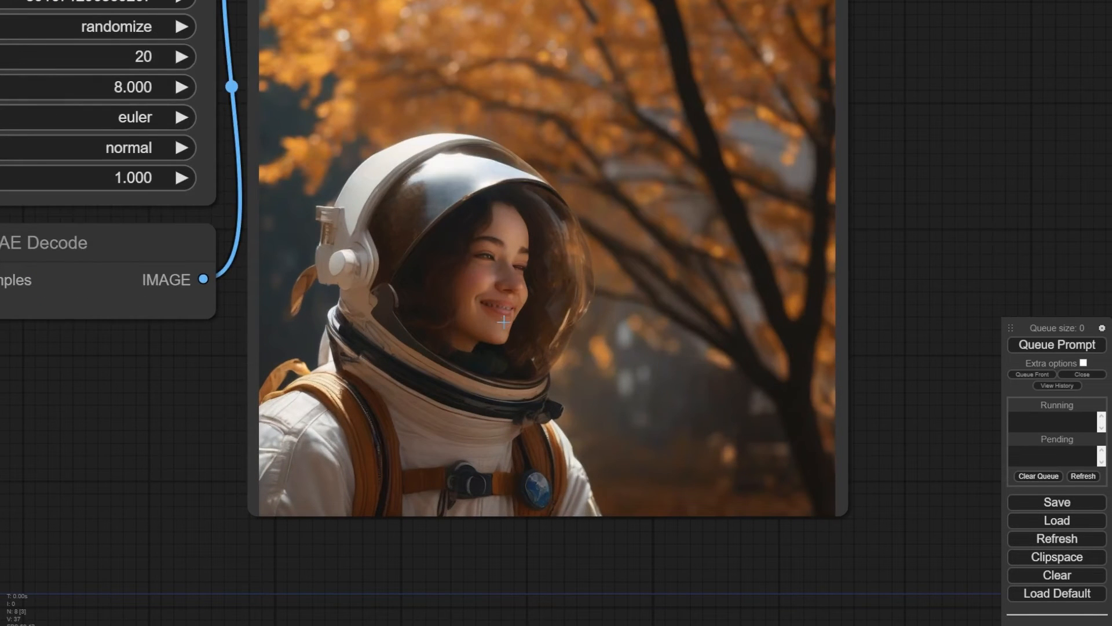
{"action": "scroll", "coordinate": [500, 325], "scroll_direction": "down", "scroll_amount": 3}
{"action": "scroll", "coordinate": [500, 305], "scroll_direction": "up", "scroll_amount": 8}
{"action": "scroll", "coordinate": [500, 304], "scroll_direction": "up", "scroll_amount": 1}
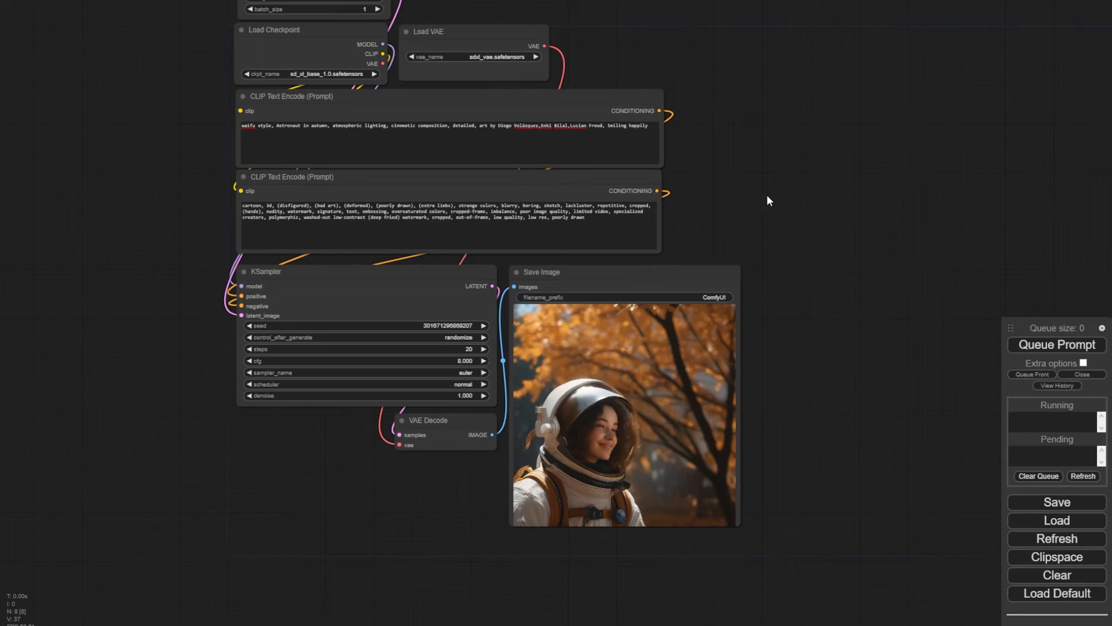
Step: Add a group in the empty area above the prompt nodes and set Load VAE back beside Load Checkpoint
{"action": "left_click_drag", "start_coordinate": [768, 196], "coordinate": [804, 283]}
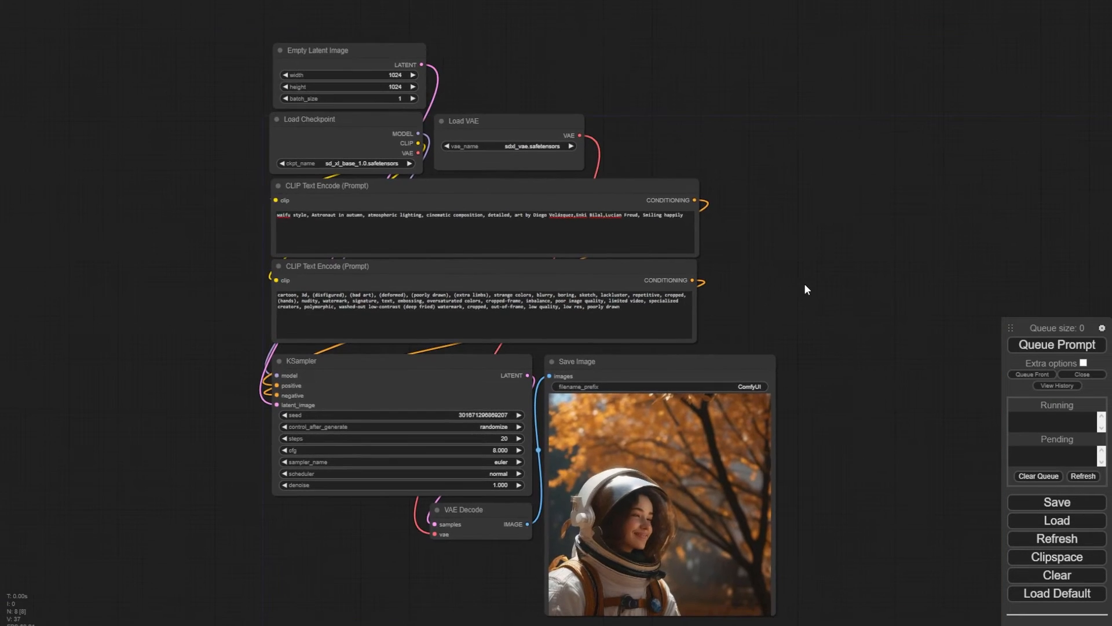
{"action": "left_click_drag", "start_coordinate": [767, 95], "coordinate": [686, 67]}
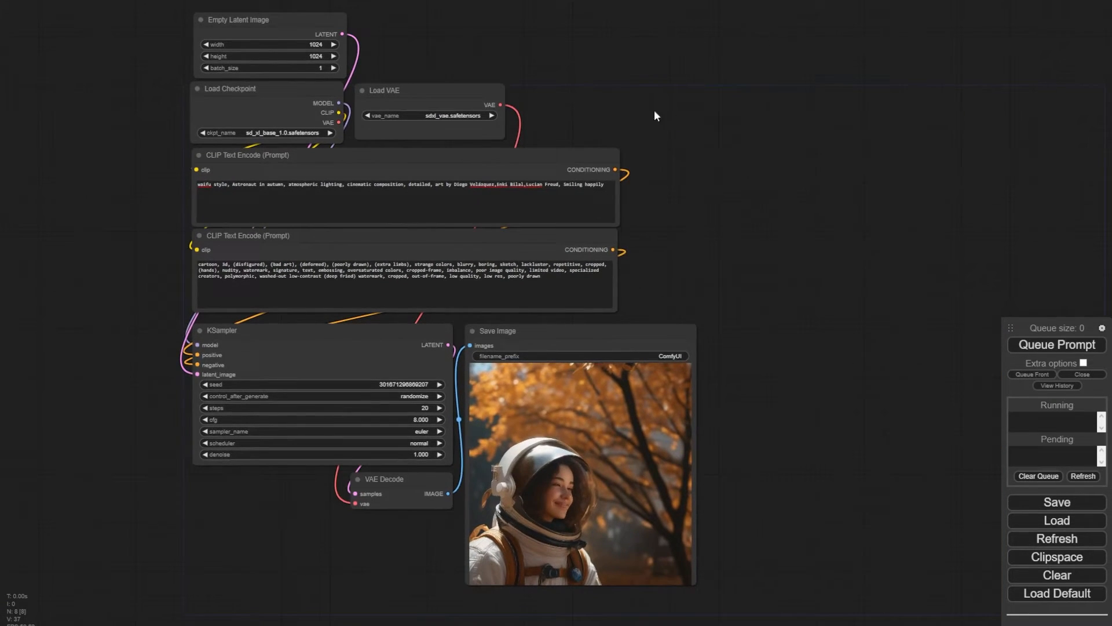
{"action": "right_click", "coordinate": [432, 46]}
{"action": "left_click", "coordinate": [471, 61]}
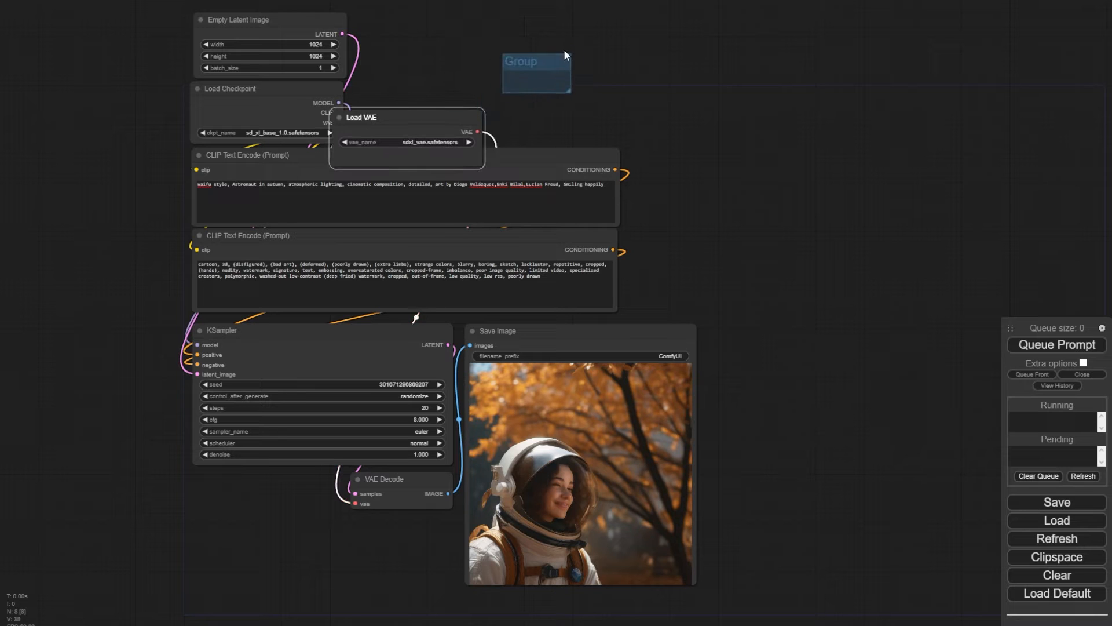
{"action": "left_click_drag", "start_coordinate": [565, 53], "coordinate": [588, 38]}
{"action": "left_click_drag", "start_coordinate": [443, 115], "coordinate": [459, 94]}
Step: Move the group to the upper left of Empty Latent Image and enlarge it to enclose all nodes of the workflow
{"action": "left_click_drag", "start_coordinate": [811, 138], "coordinate": [990, 207]}
{"action": "left_click_drag", "start_coordinate": [750, 116], "coordinate": [377, 60]}
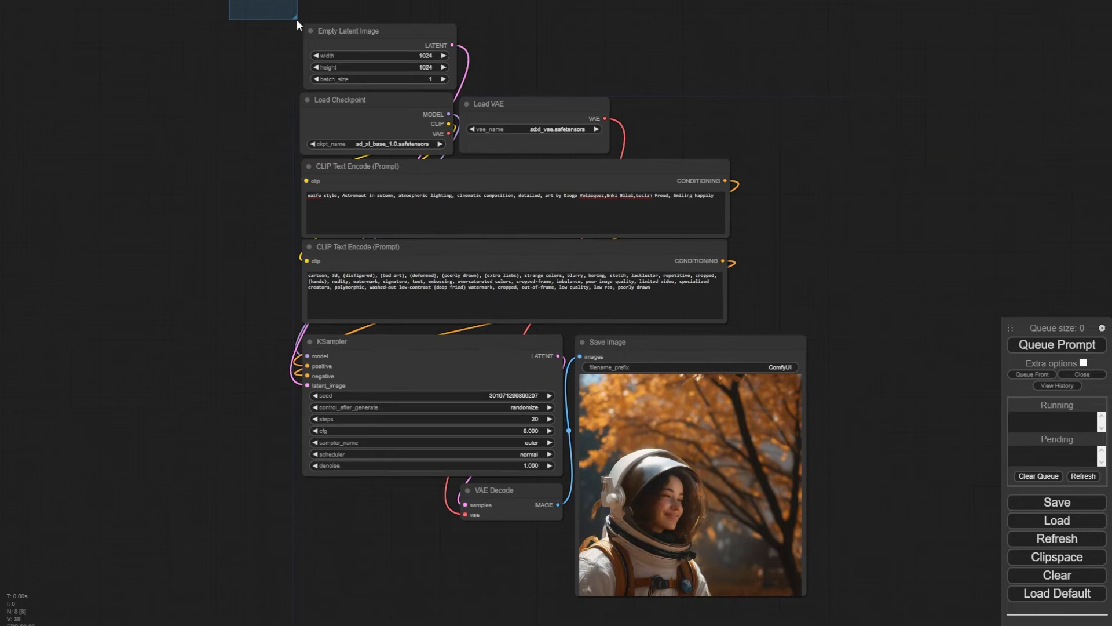
{"action": "left_click_drag", "start_coordinate": [297, 19], "coordinate": [818, 608]}
{"action": "left_click_drag", "start_coordinate": [774, 222], "coordinate": [562, 223]}
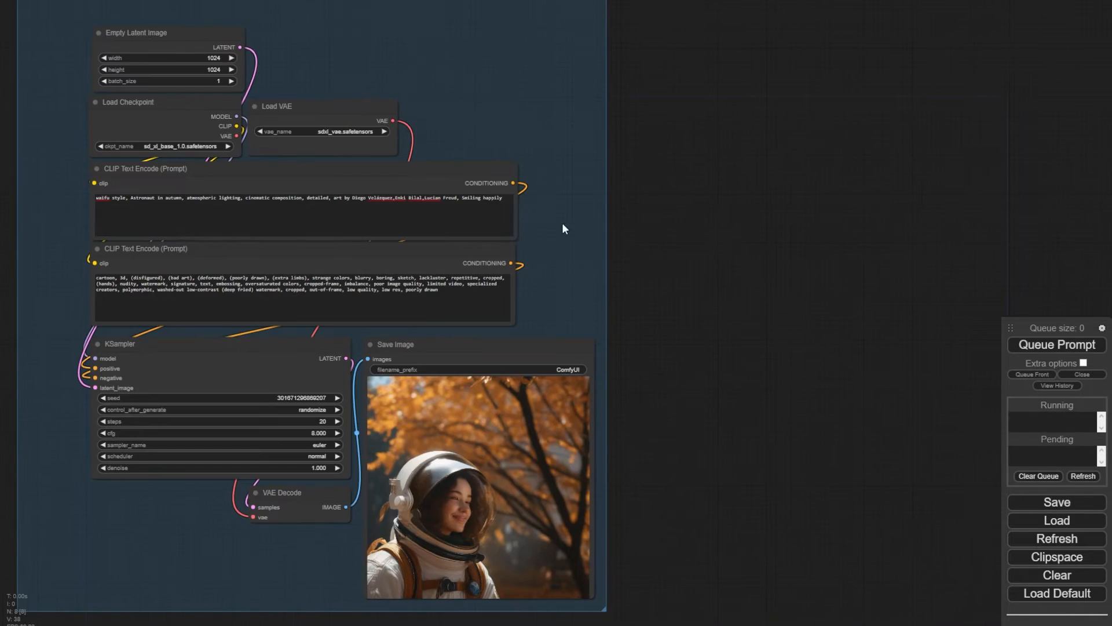
Step: Clone the Load Checkpoint node, place the copy outside the group beside Load VAE, and set its checkpoint to sd_xl_refiner_1.0.safetensors
{"action": "left_click_drag", "start_coordinate": [692, 197], "coordinate": [688, 297]}
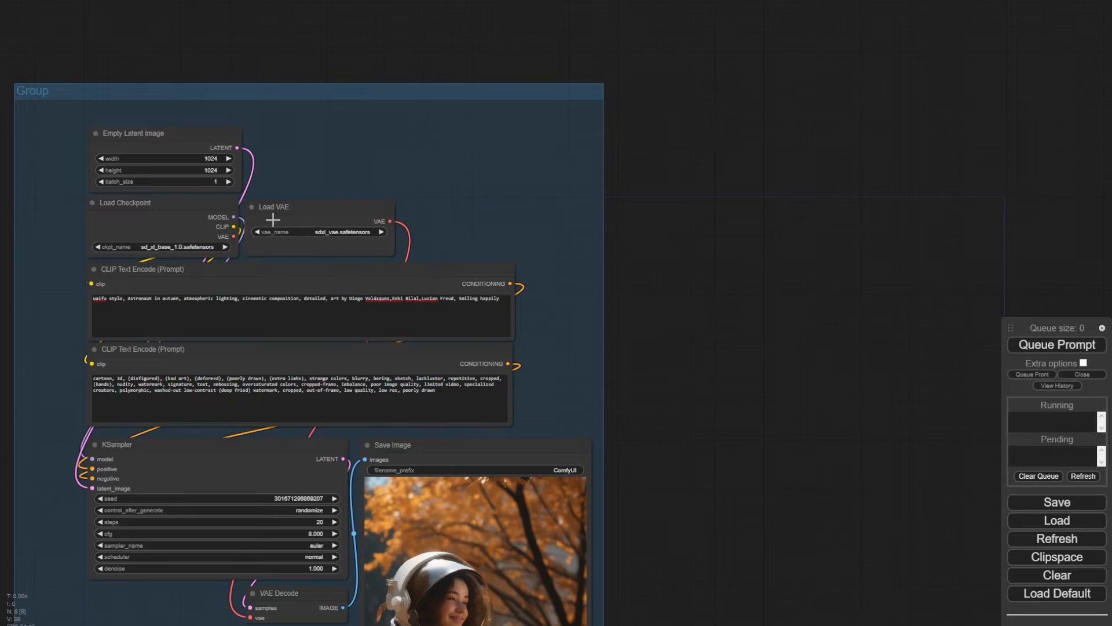
{"action": "right_click", "coordinate": [197, 221]}
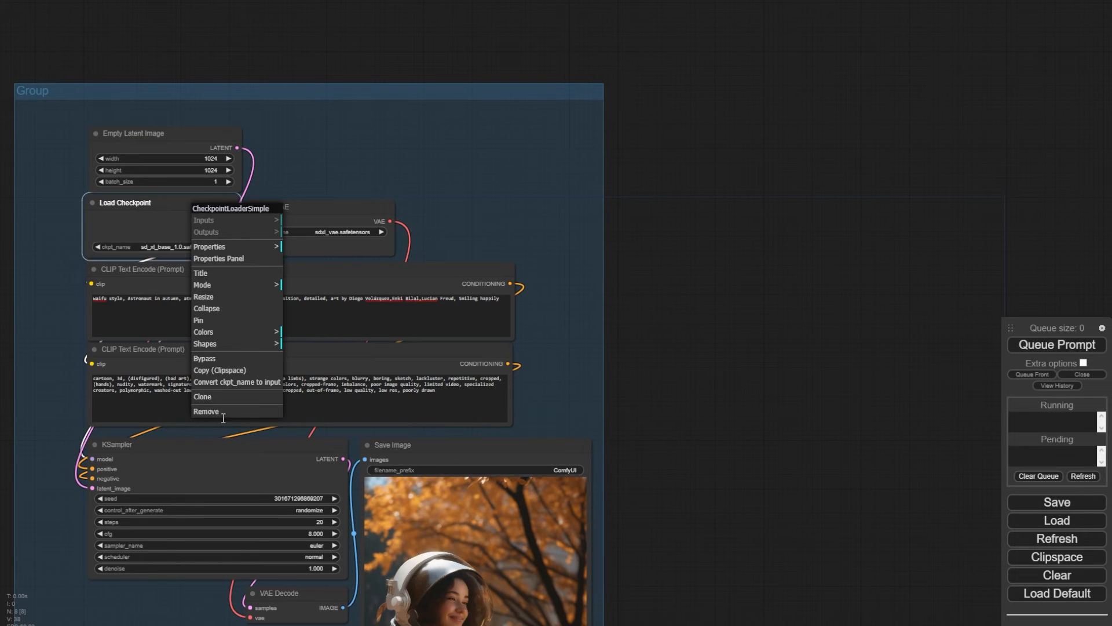
{"action": "left_click", "coordinate": [202, 397]}
{"action": "mouse_move", "coordinate": [162, 203]}
{"action": "left_mouse_down"}
{"action": "mouse_move", "coordinate": [589, 182]}
{"action": "mouse_move", "coordinate": [718, 114]}
{"action": "mouse_move", "coordinate": [718, 214]}
{"action": "mouse_move", "coordinate": [703, 199]}
{"action": "left_mouse_up"}
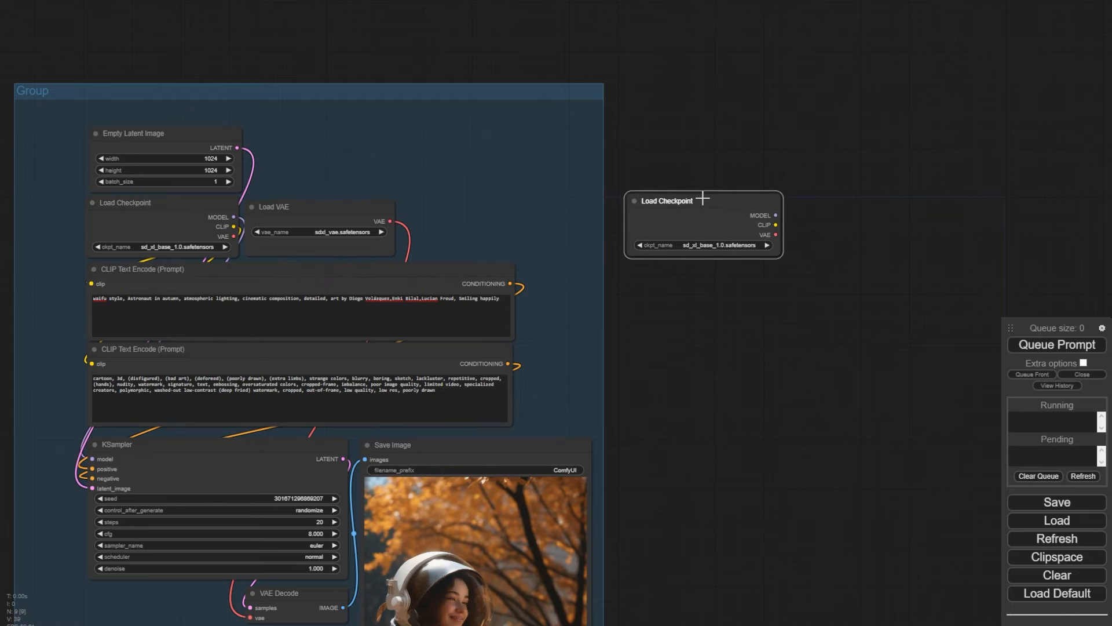
{"action": "left_click", "coordinate": [741, 245]}
{"action": "left_click", "coordinate": [779, 402]}
Step: Add a KSampler below the refiner's Load Checkpoint and connect the checkpoint's MODEL output to its model input
{"action": "left_click_drag", "start_coordinate": [779, 402], "coordinate": [743, 315]}
{"action": "double_click", "coordinate": [745, 209]}
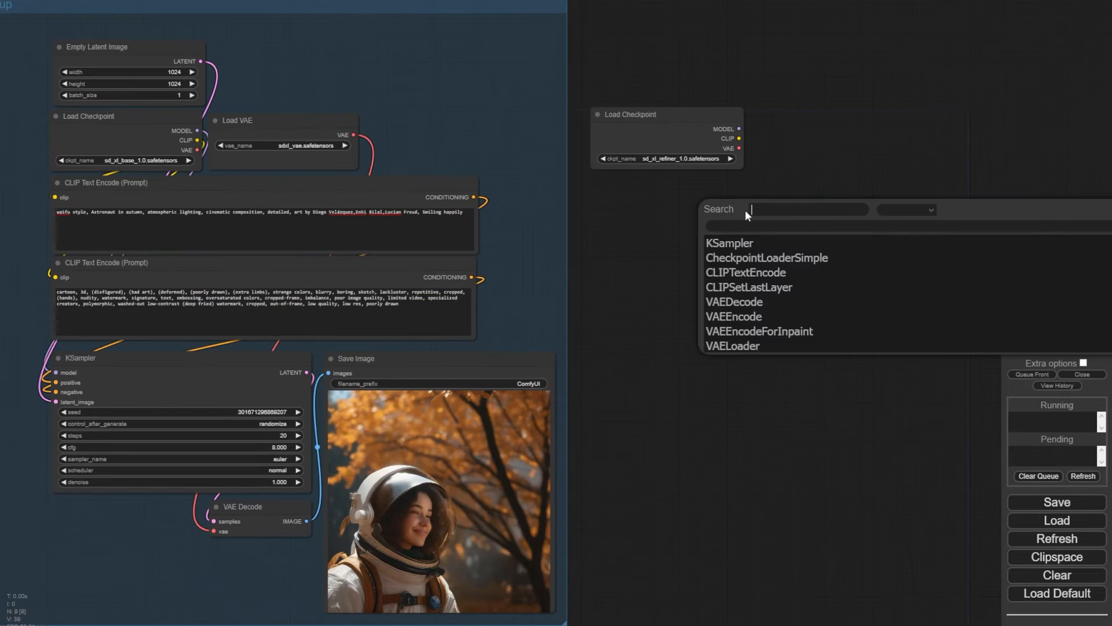
{"action": "left_click", "coordinate": [730, 243]}
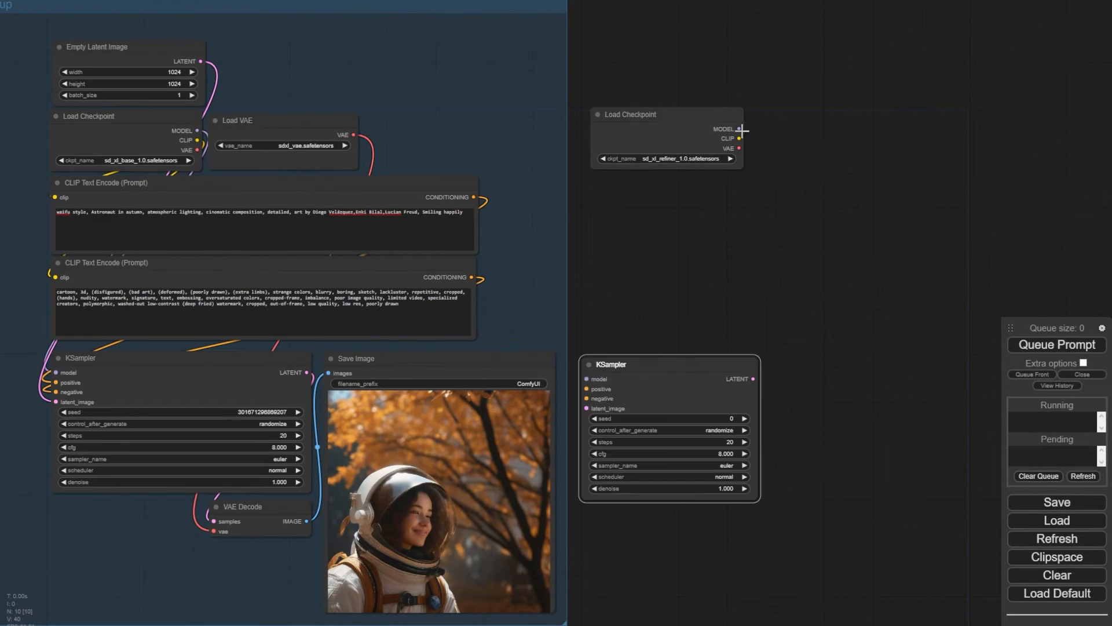
{"action": "left_click_drag", "start_coordinate": [740, 129], "coordinate": [606, 371]}
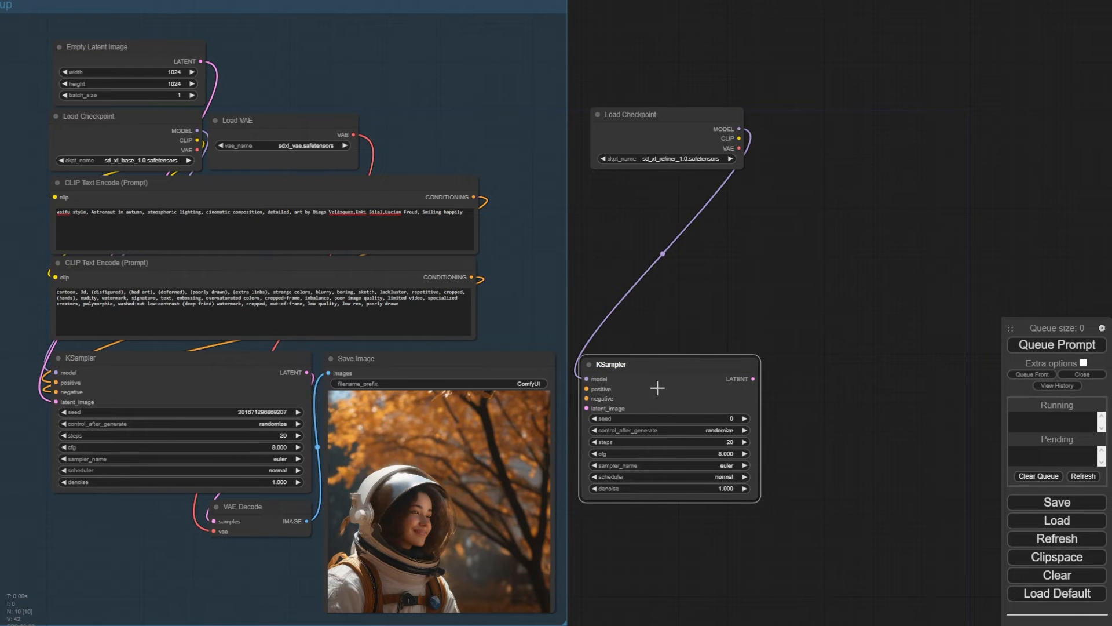
{"action": "left_click_drag", "start_coordinate": [658, 388], "coordinate": [673, 388]}
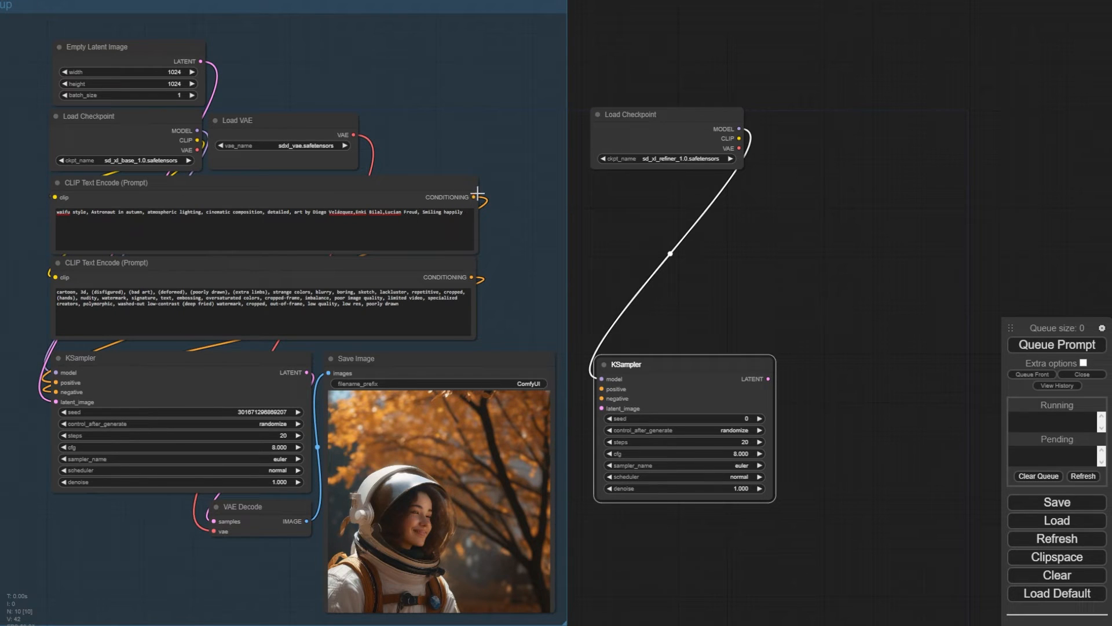
Step: Connect the upper prompt's CONDITIONING to the new KSampler's positive input and the lower prompt's to its negative input
{"action": "left_click_drag", "start_coordinate": [474, 197], "coordinate": [597, 389]}
{"action": "left_click_drag", "start_coordinate": [599, 389], "coordinate": [599, 389]}
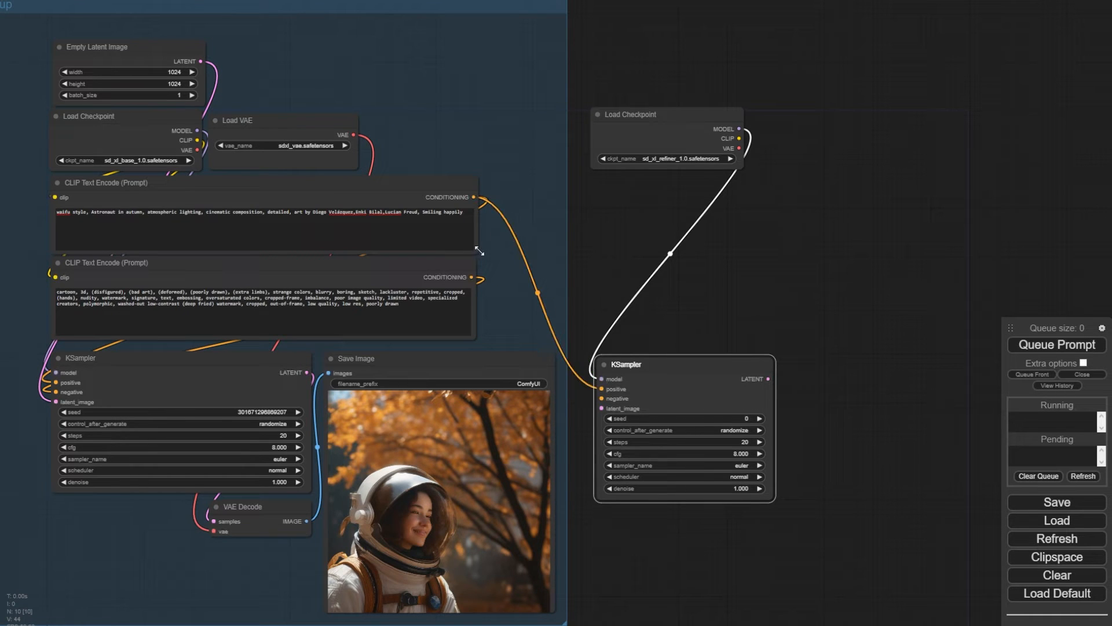
{"action": "left_click_drag", "start_coordinate": [471, 277], "coordinate": [601, 398]}
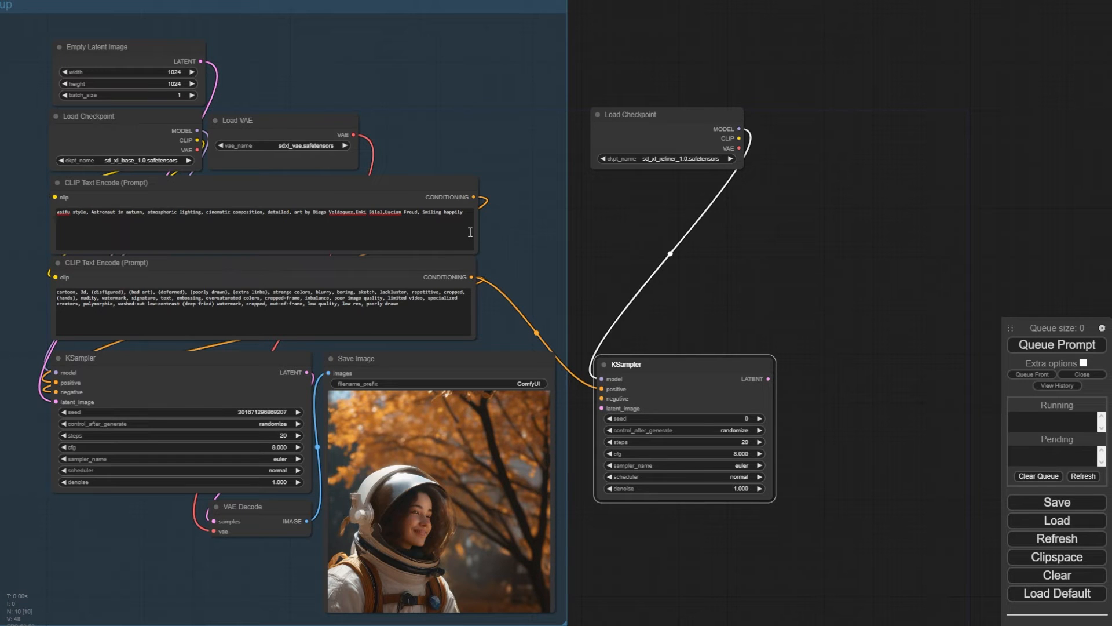
{"action": "left_click_drag", "start_coordinate": [474, 197], "coordinate": [601, 390]}
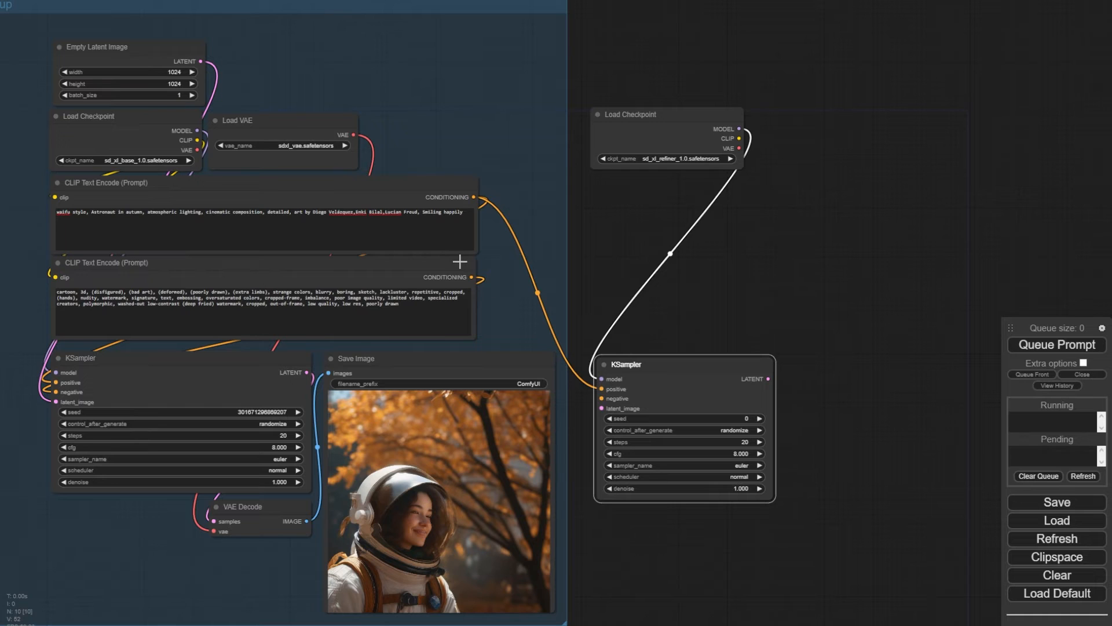
{"action": "left_click_drag", "start_coordinate": [472, 277], "coordinate": [600, 399]}
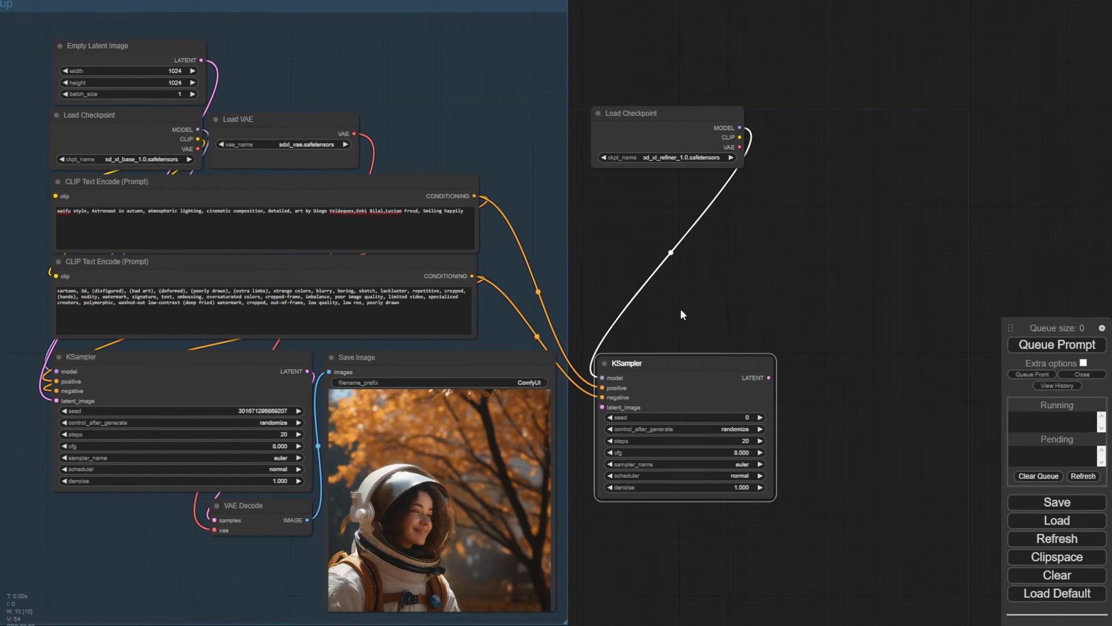
Step: Shift Save Image slightly down and connect the first KSampler's LATENT output to the new KSampler's latent_image input
{"action": "left_click_drag", "start_coordinate": [680, 309], "coordinate": [673, 211]}
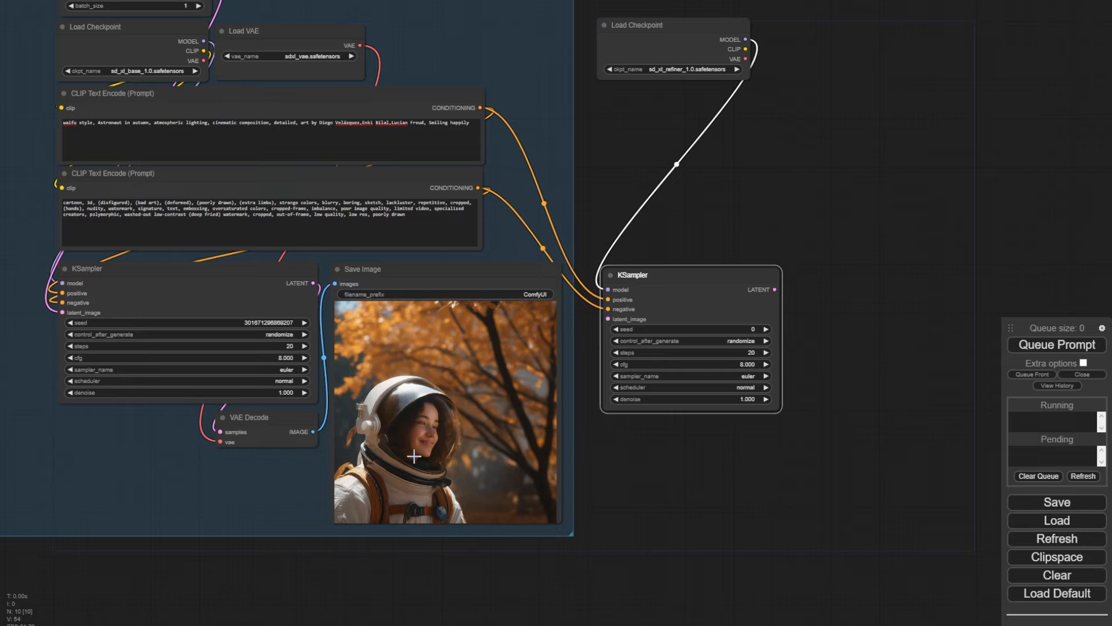
{"action": "mouse_move", "coordinate": [406, 277]}
{"action": "left_mouse_down"}
{"action": "mouse_move", "coordinate": [470, 268]}
{"action": "mouse_move", "coordinate": [403, 281]}
{"action": "left_mouse_up"}
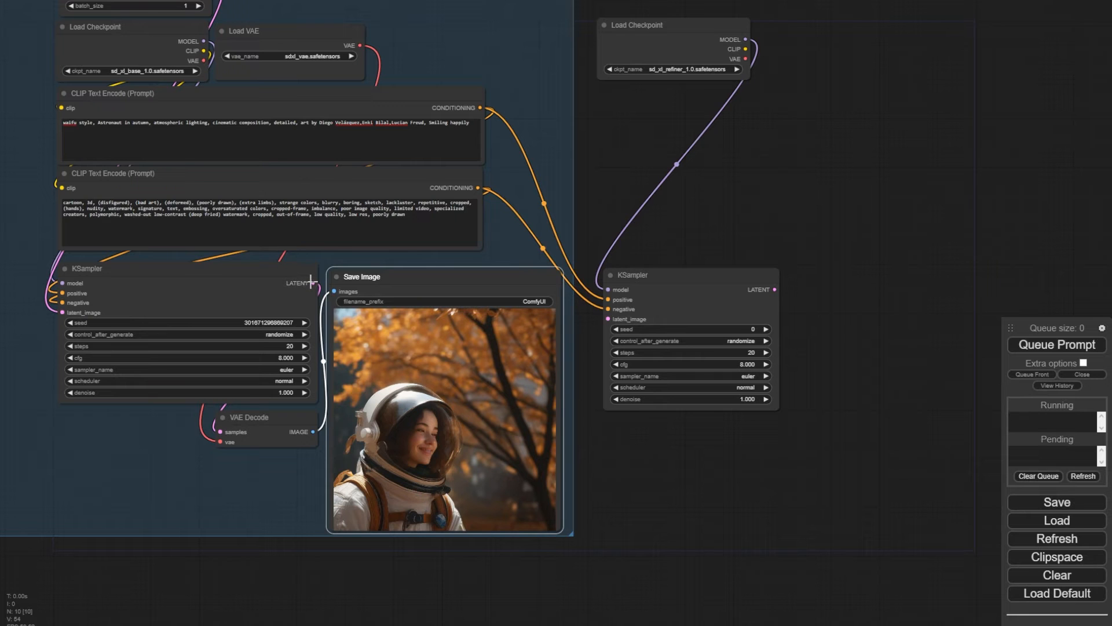
{"action": "left_click_drag", "start_coordinate": [313, 282], "coordinate": [609, 320]}
Step: Clone the VAE Decode node, place the copy beside the refiner's KSampler, and connect that sampler's LATENT output to its samples input
{"action": "left_click_drag", "start_coordinate": [315, 297], "coordinate": [225, 296]}
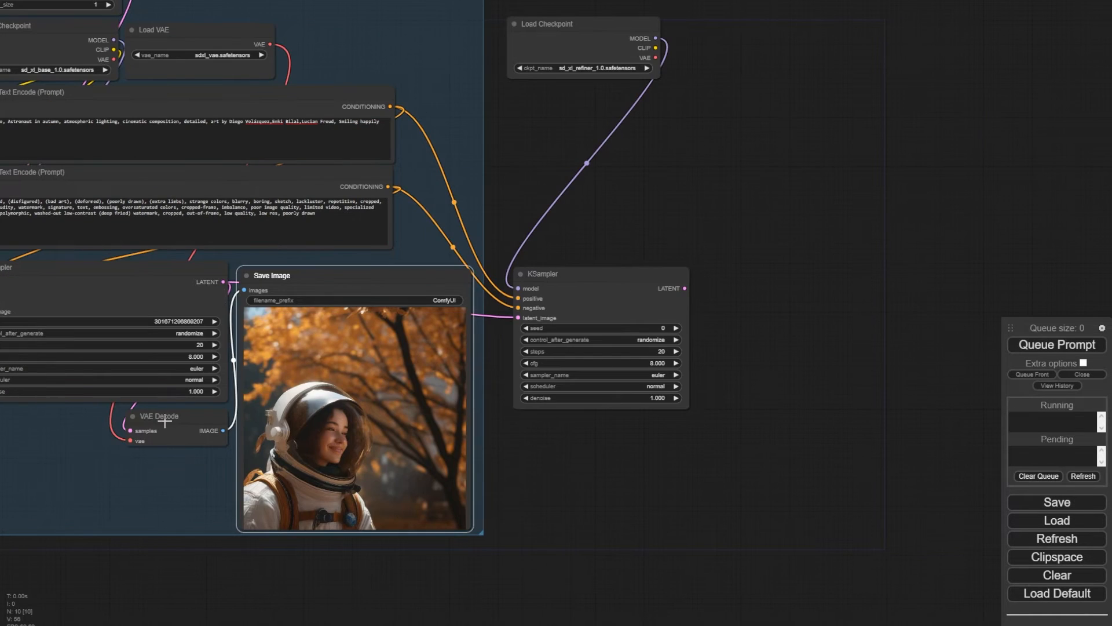
{"action": "right_click", "coordinate": [165, 422]}
{"action": "left_click", "coordinate": [170, 576]}
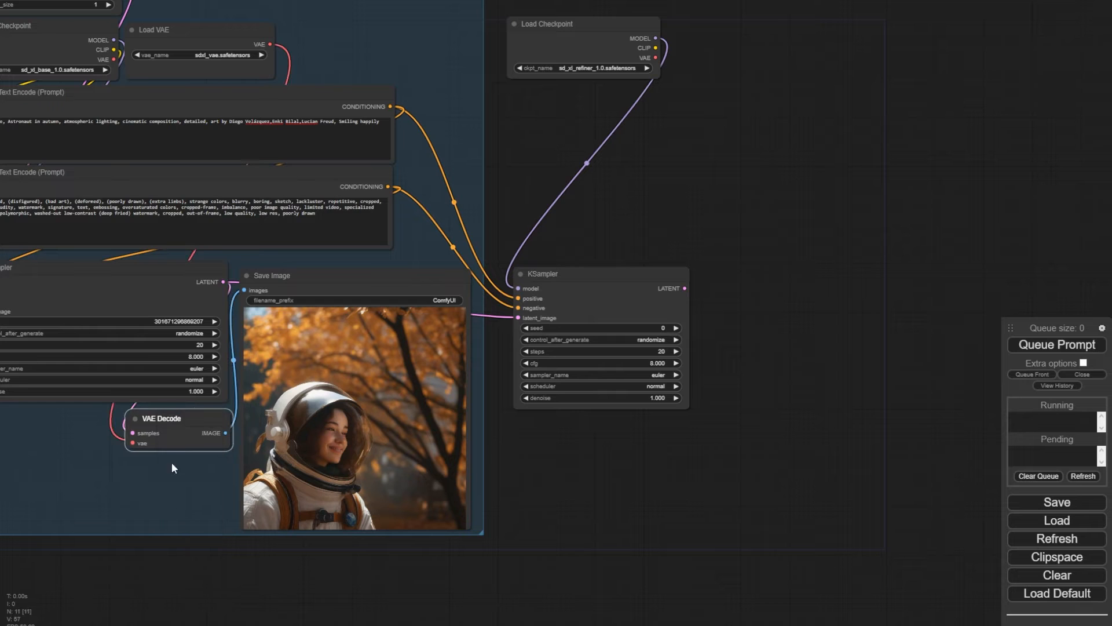
{"action": "mouse_move", "coordinate": [159, 422]}
{"action": "left_mouse_down"}
{"action": "mouse_move", "coordinate": [695, 304]}
{"action": "mouse_move", "coordinate": [740, 278]}
{"action": "mouse_move", "coordinate": [689, 288]}
{"action": "mouse_move", "coordinate": [713, 290]}
{"action": "left_mouse_up"}
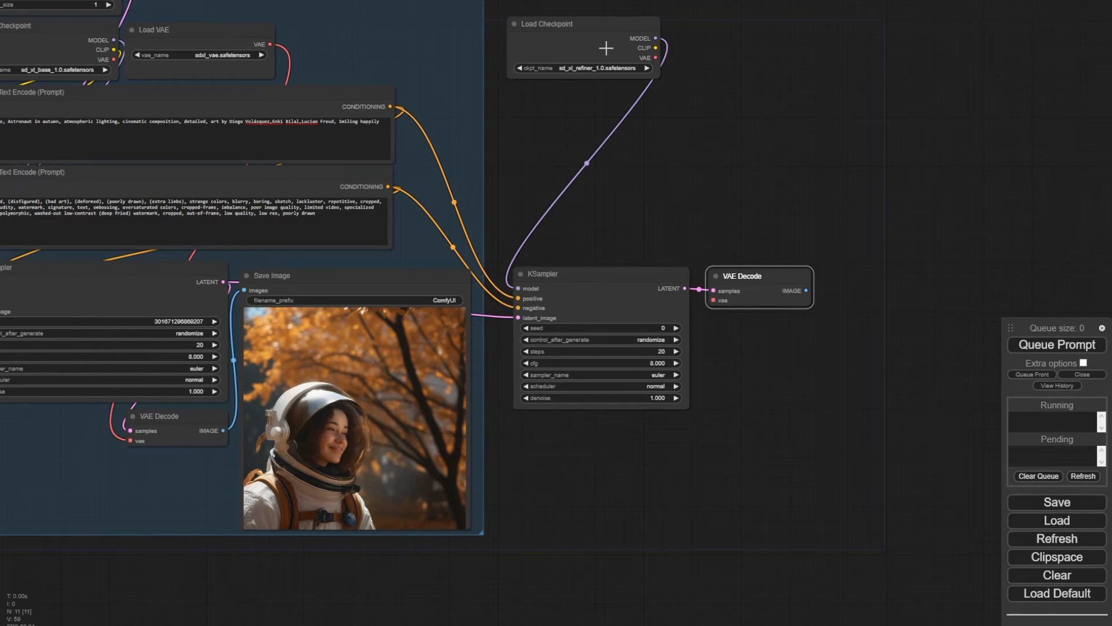
Step: Clone Load VAE, place the copy beside the refiner's Load Checkpoint, and connect its VAE output to the new VAE Decode
{"action": "left_click_drag", "start_coordinate": [613, 216], "coordinate": [675, 276]}
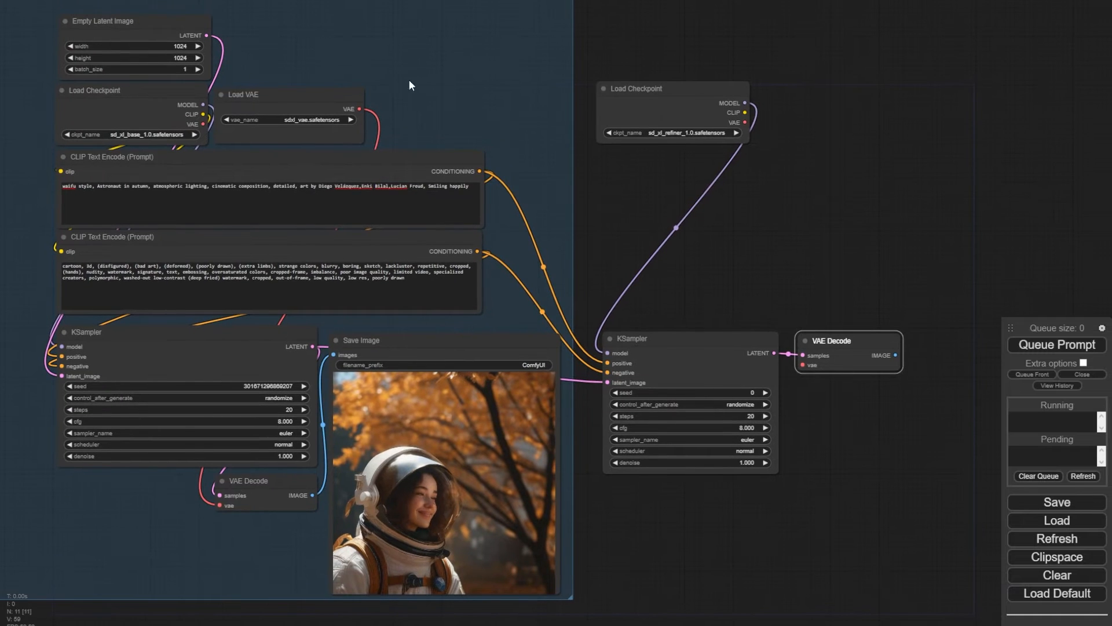
{"action": "right_click", "coordinate": [303, 98]}
{"action": "left_click", "coordinate": [310, 276]}
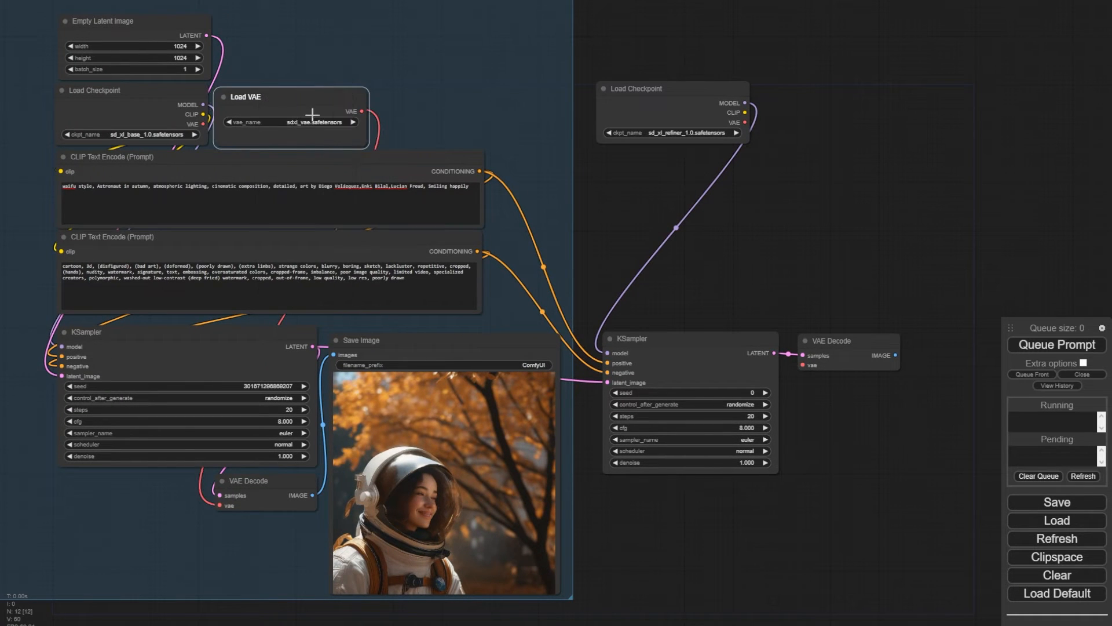
{"action": "mouse_move", "coordinate": [310, 97]}
{"action": "left_mouse_down"}
{"action": "mouse_move", "coordinate": [830, 137]}
{"action": "mouse_move", "coordinate": [862, 92]}
{"action": "mouse_move", "coordinate": [834, 363]}
{"action": "mouse_move", "coordinate": [803, 365]}
{"action": "left_mouse_up"}
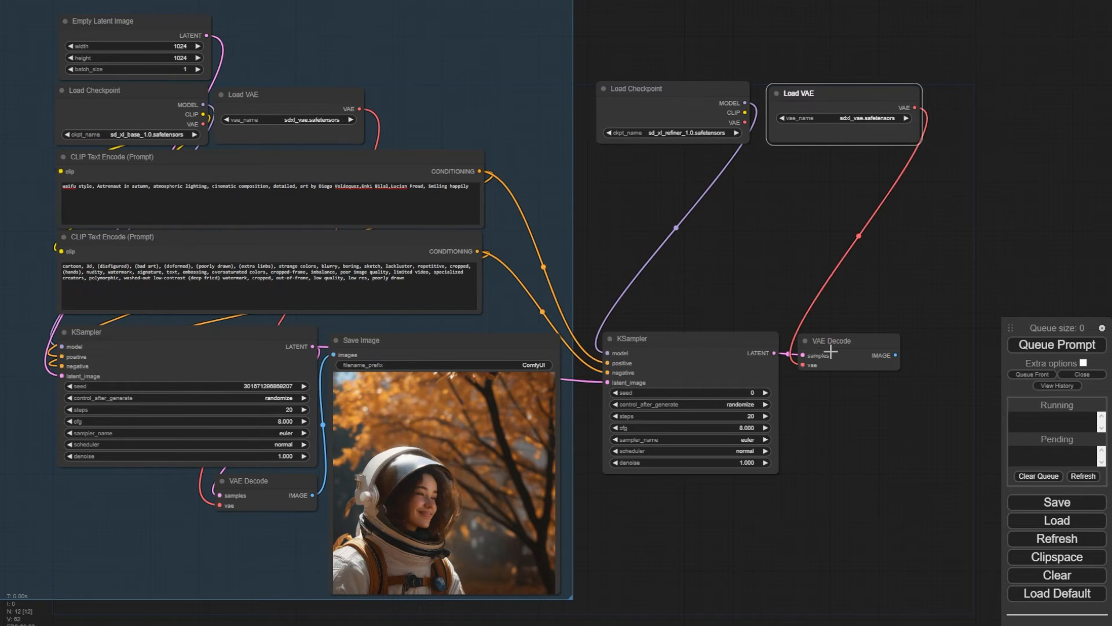
Step: Clone the Save Image node, place the copy beside the new VAE Decode, and connect the decoder's IMAGE output to its images input
{"action": "left_click_drag", "start_coordinate": [838, 305], "coordinate": [643, 234]}
{"action": "right_click", "coordinate": [185, 272]}
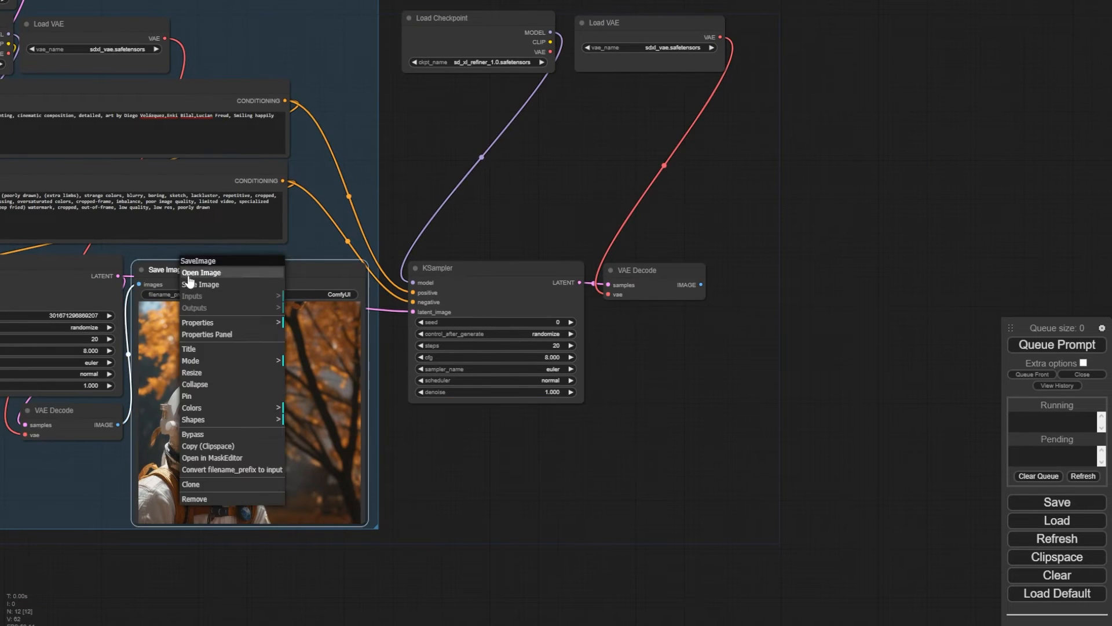
{"action": "left_click", "coordinate": [234, 485]}
{"action": "mouse_move", "coordinate": [226, 282]}
{"action": "left_mouse_down"}
{"action": "mouse_move", "coordinate": [655, 307]}
{"action": "mouse_move", "coordinate": [809, 277]}
{"action": "left_mouse_up"}
{"action": "left_click_drag", "start_coordinate": [701, 285], "coordinate": [724, 281]}
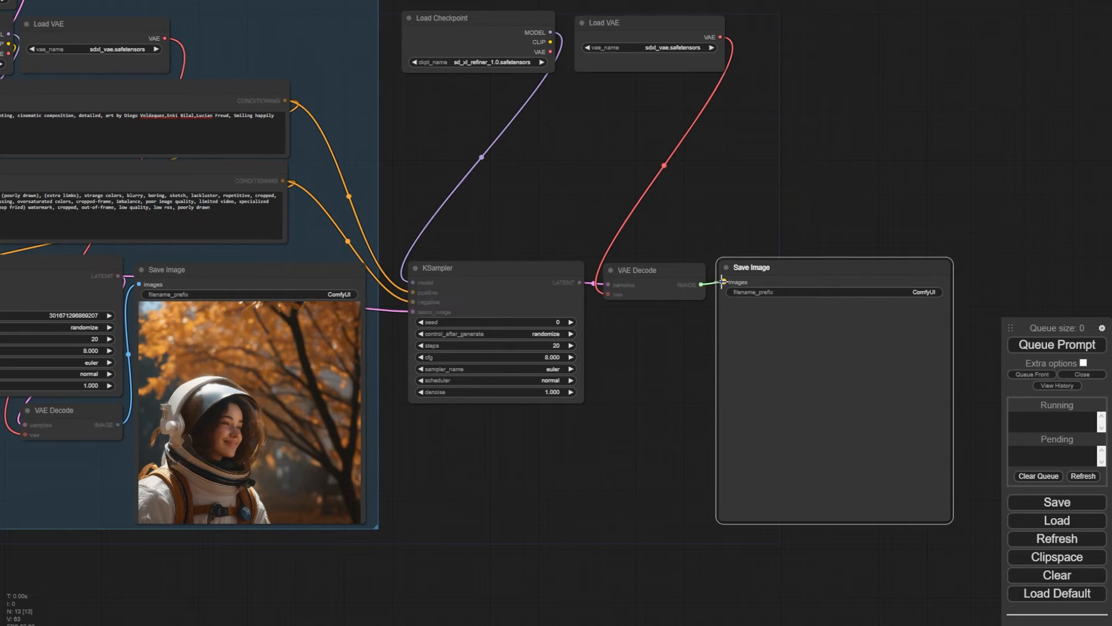
Step: Queue the prompt to test the workflow with the refiner chain, and close the error report
{"action": "left_click", "coordinate": [1068, 345]}
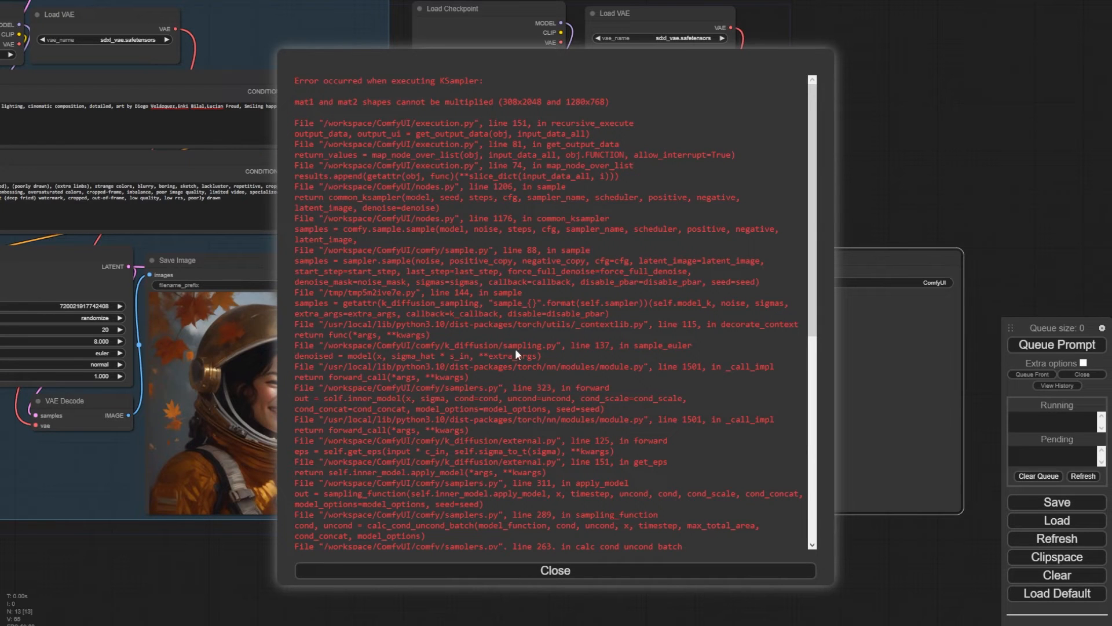
{"action": "left_click", "coordinate": [554, 572]}
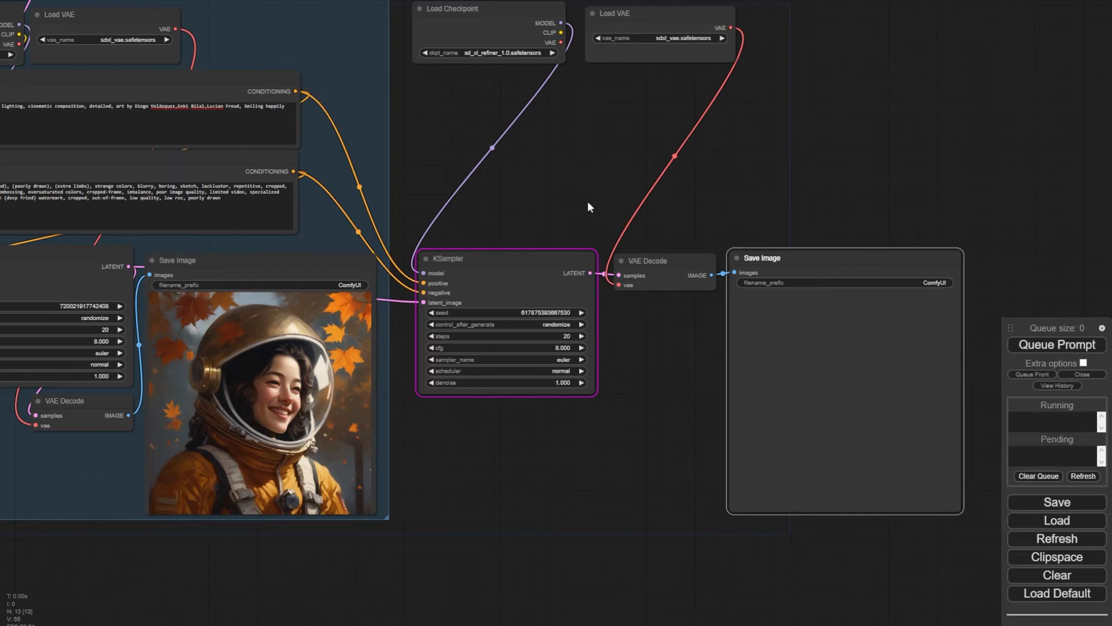
Step: Move the refiner's Load Checkpoint slightly closer to the Load VAE node beside it
{"action": "left_click_drag", "start_coordinate": [549, 178], "coordinate": [620, 186]}
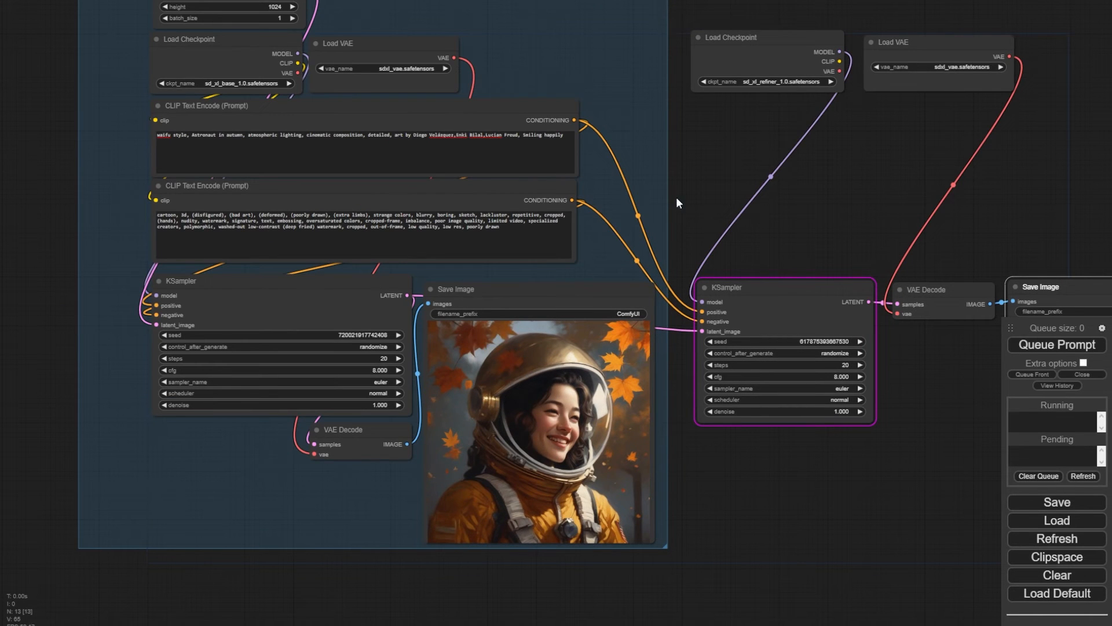
{"action": "left_click_drag", "start_coordinate": [835, 200], "coordinate": [869, 230]}
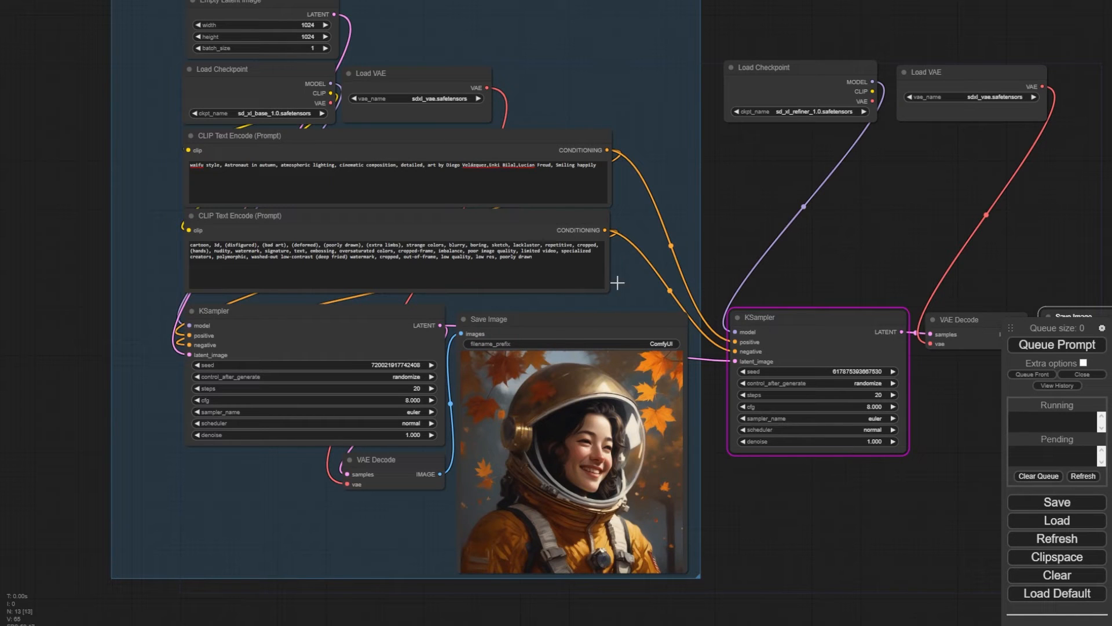
{"action": "left_click", "coordinate": [843, 73]}
{"action": "left_click_drag", "start_coordinate": [843, 74], "coordinate": [852, 80]}
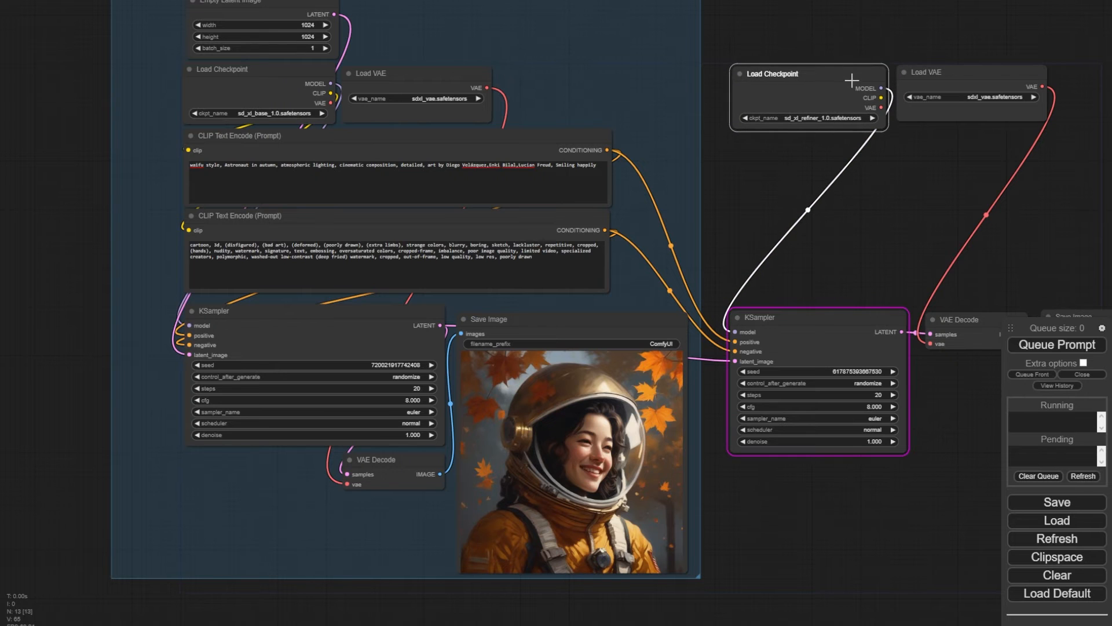
Step: Convert the text of the upper CLIP Text Encode node, which holds the positive prompt, to an input
{"action": "left_click_drag", "start_coordinate": [780, 178], "coordinate": [1001, 205]}
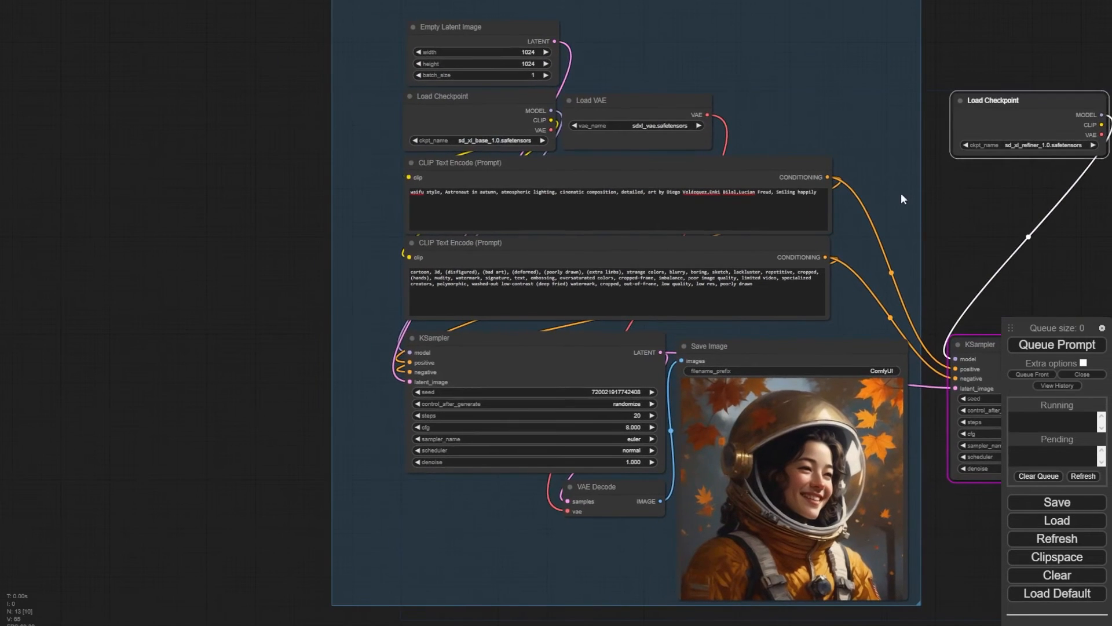
{"action": "right_click", "coordinate": [629, 161]}
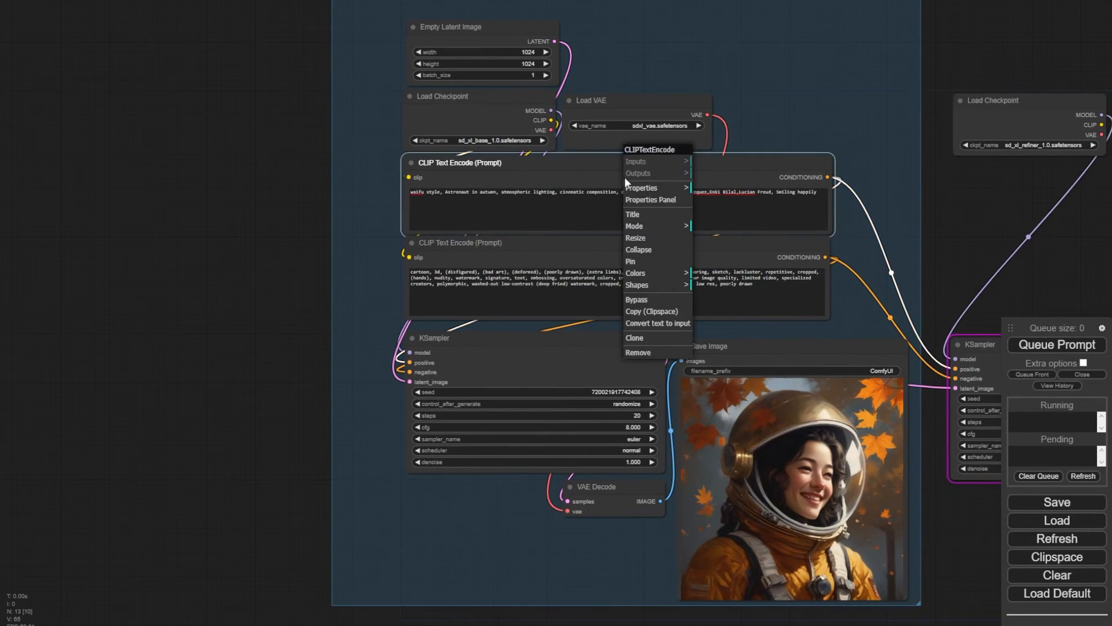
{"action": "left_click", "coordinate": [648, 325]}
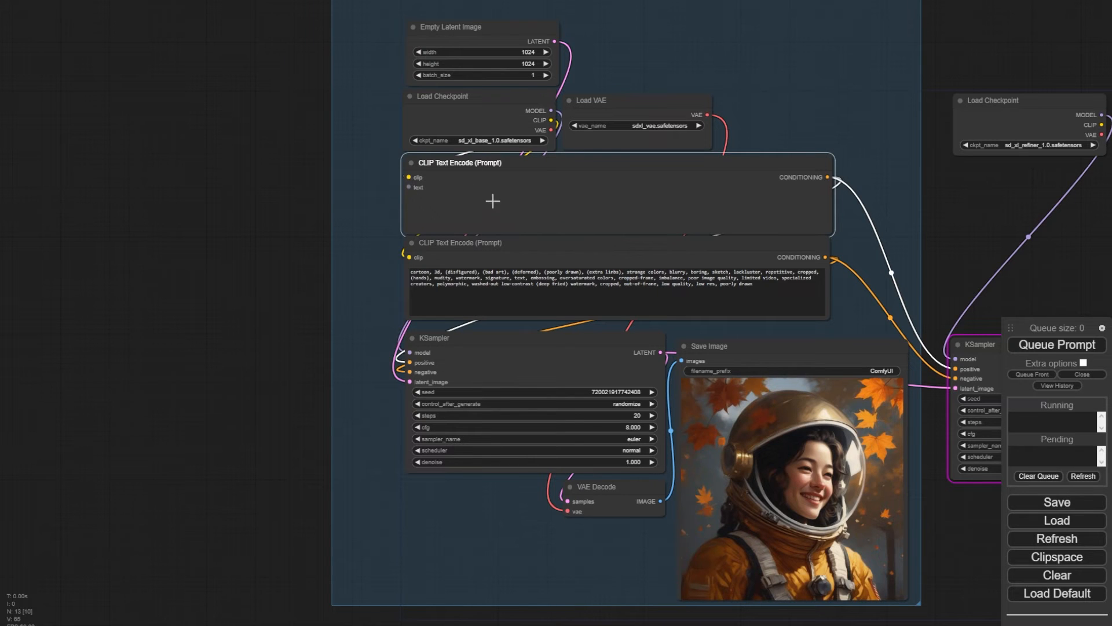
{"action": "right_click", "coordinate": [461, 190]}
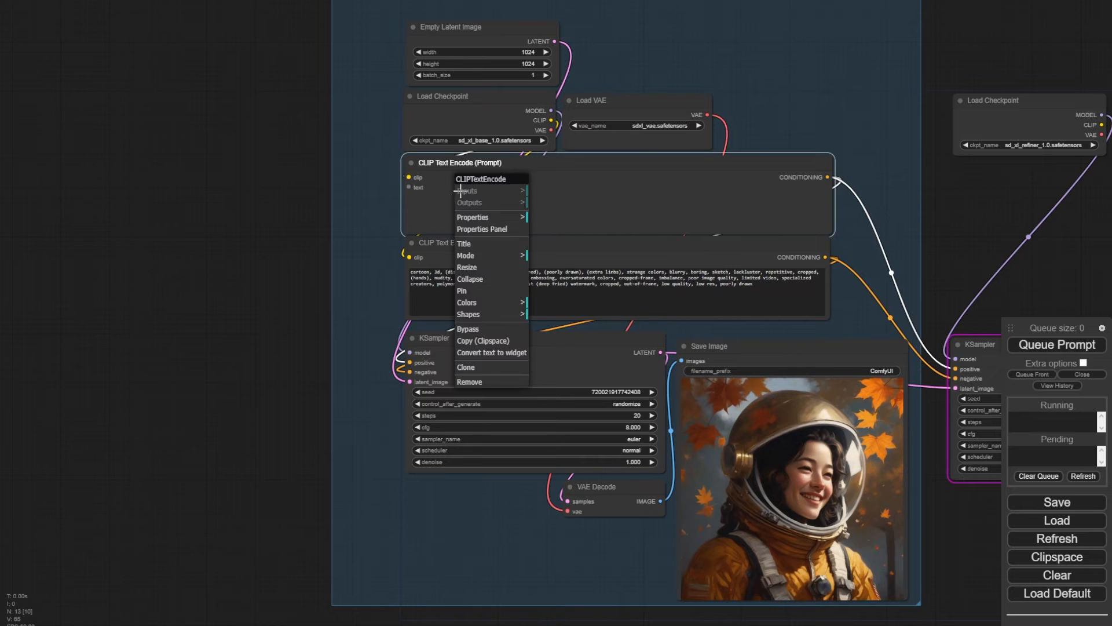
{"action": "left_click", "coordinate": [268, 190]}
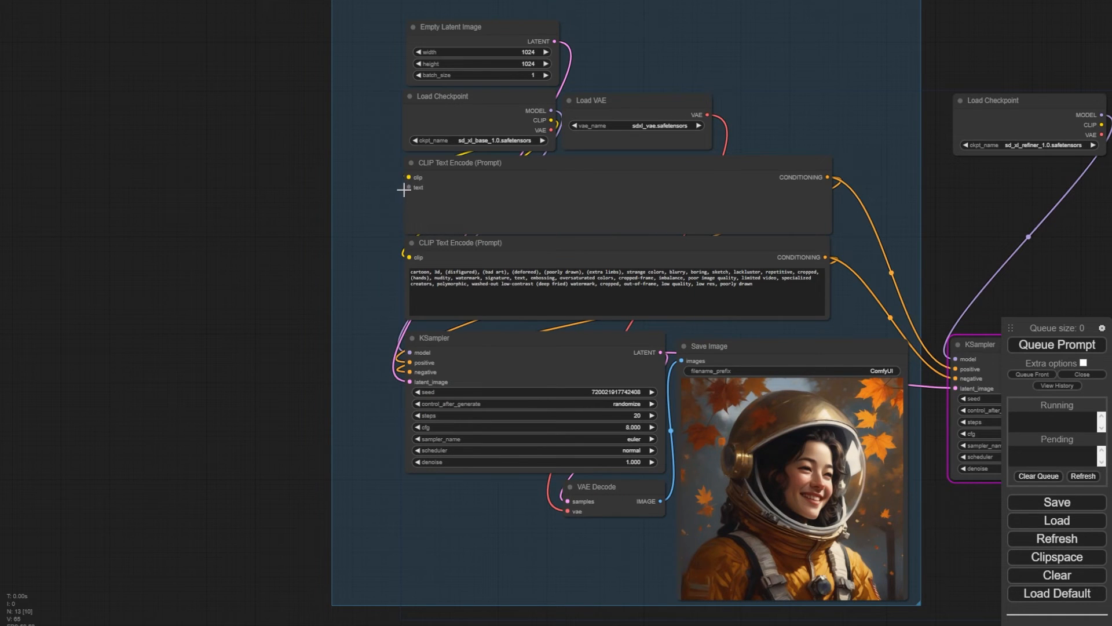
Step: Add a Primitive node to the upper CLIP Text Encode's text input, move it outside the group and enlarge it to show the whole prompt
{"action": "left_click_drag", "start_coordinate": [409, 187], "coordinate": [252, 185]}
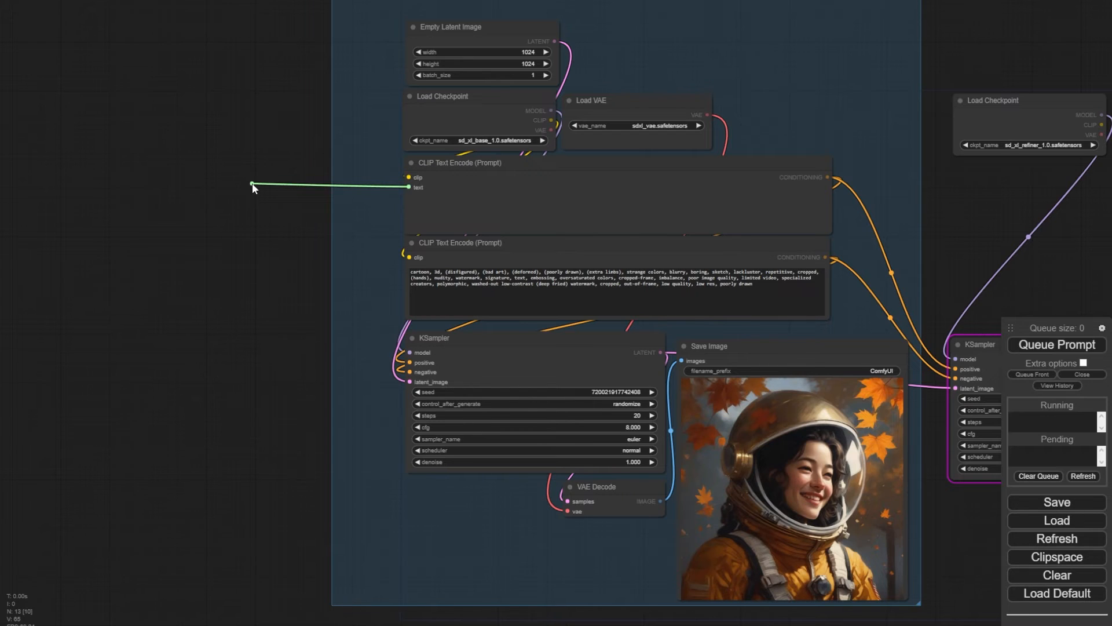
{"action": "left_click_drag", "start_coordinate": [252, 183], "coordinate": [253, 183]}
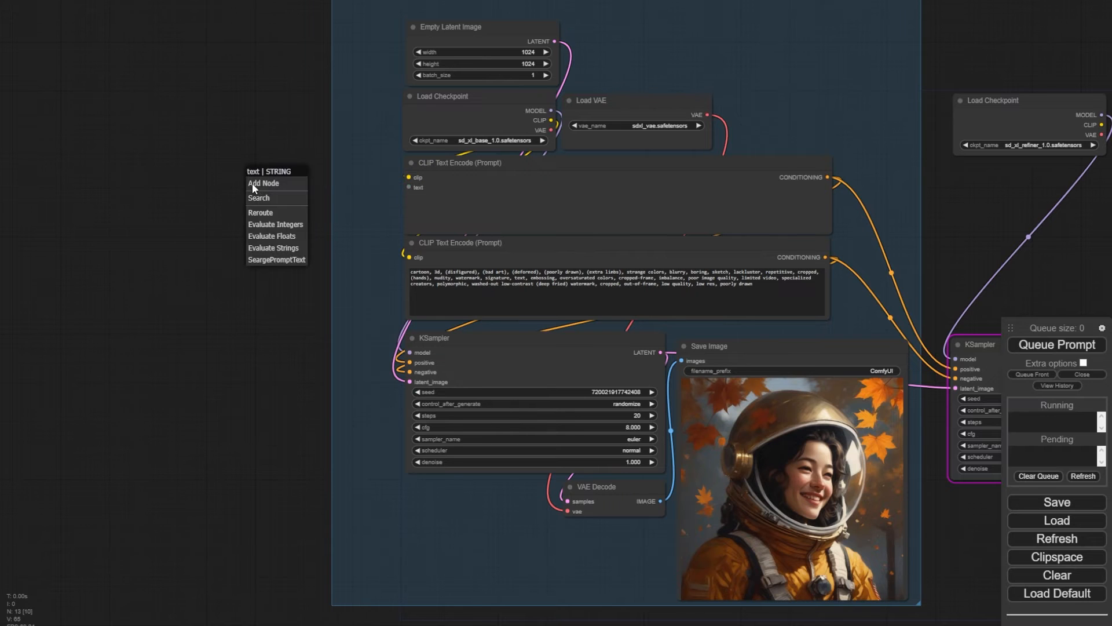
{"action": "left_click", "coordinate": [270, 184]}
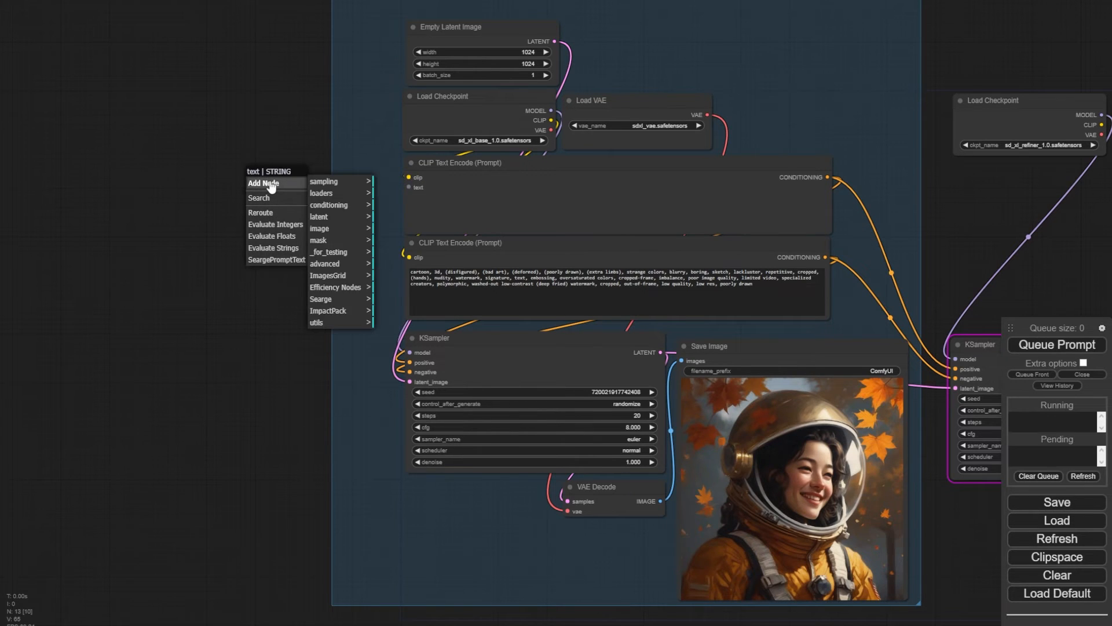
{"action": "left_click", "coordinate": [340, 324]}
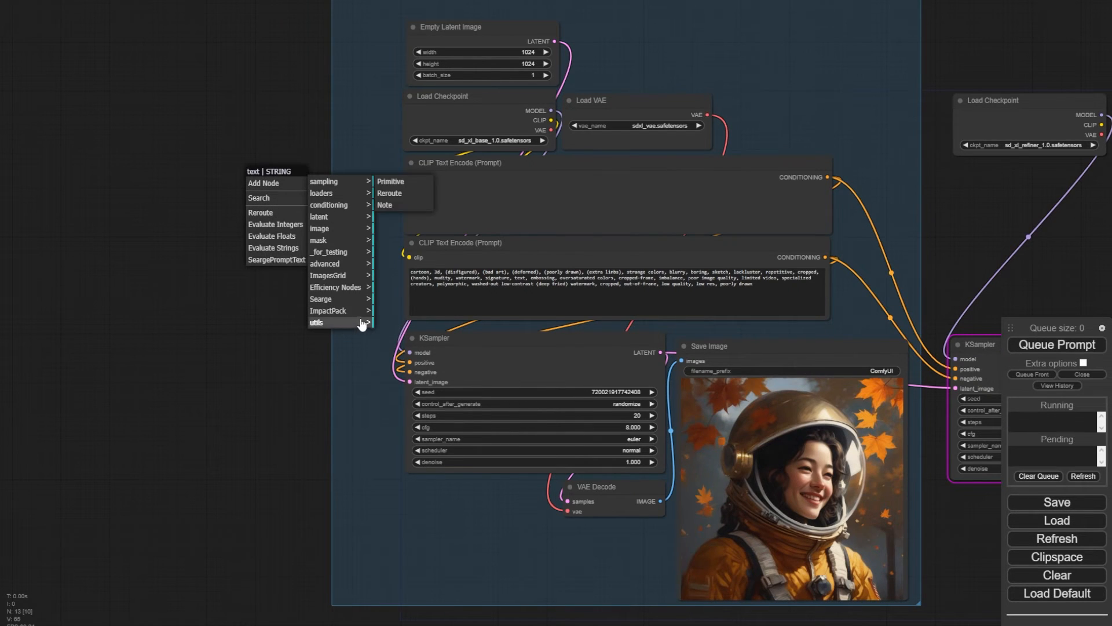
{"action": "left_click", "coordinate": [390, 181]}
{"action": "left_click_drag", "start_coordinate": [307, 175], "coordinate": [125, 155]}
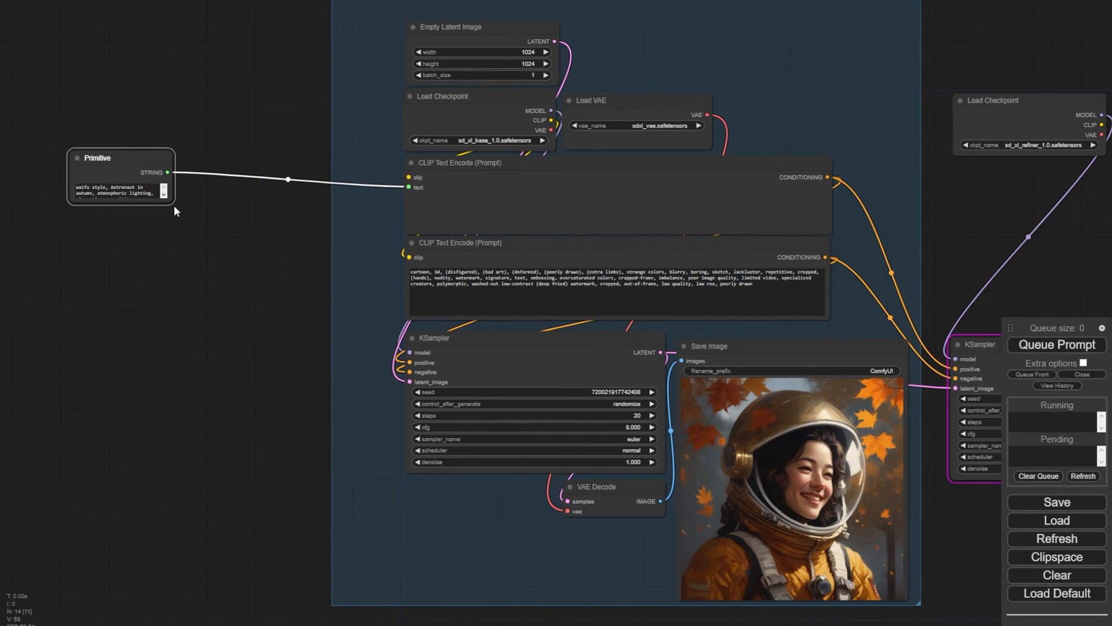
{"action": "left_click_drag", "start_coordinate": [172, 202], "coordinate": [327, 233]}
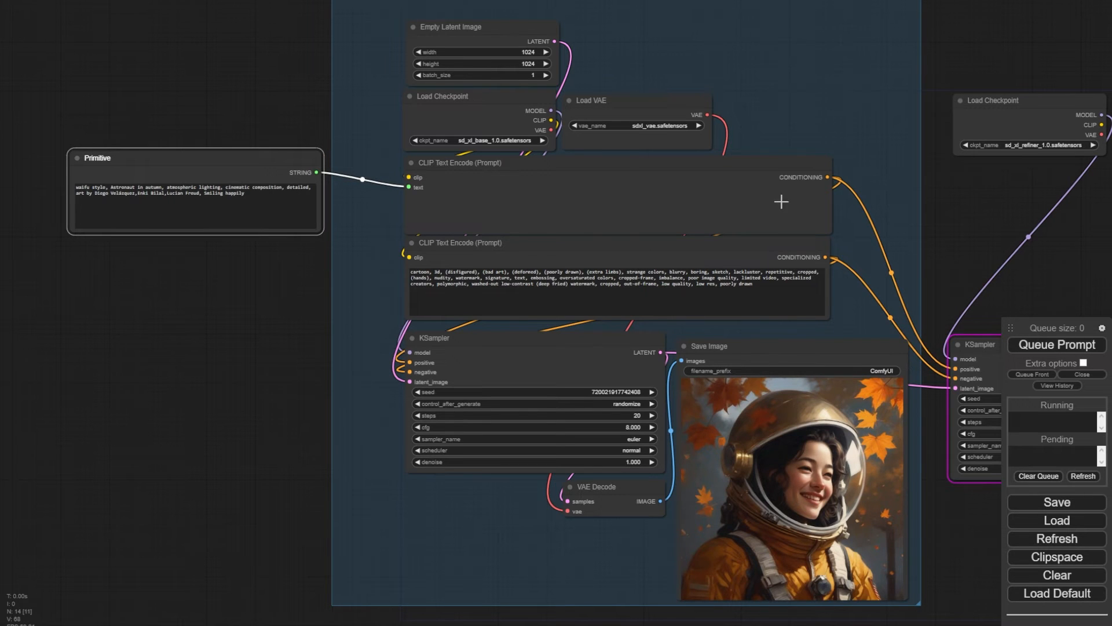
Step: Convert the text of the lower CLIP Text Encode node, which holds the negative prompt, to an input
{"action": "left_click_drag", "start_coordinate": [716, 149], "coordinate": [882, 154]}
{"action": "right_click", "coordinate": [571, 244]}
{"action": "left_click", "coordinate": [635, 418]}
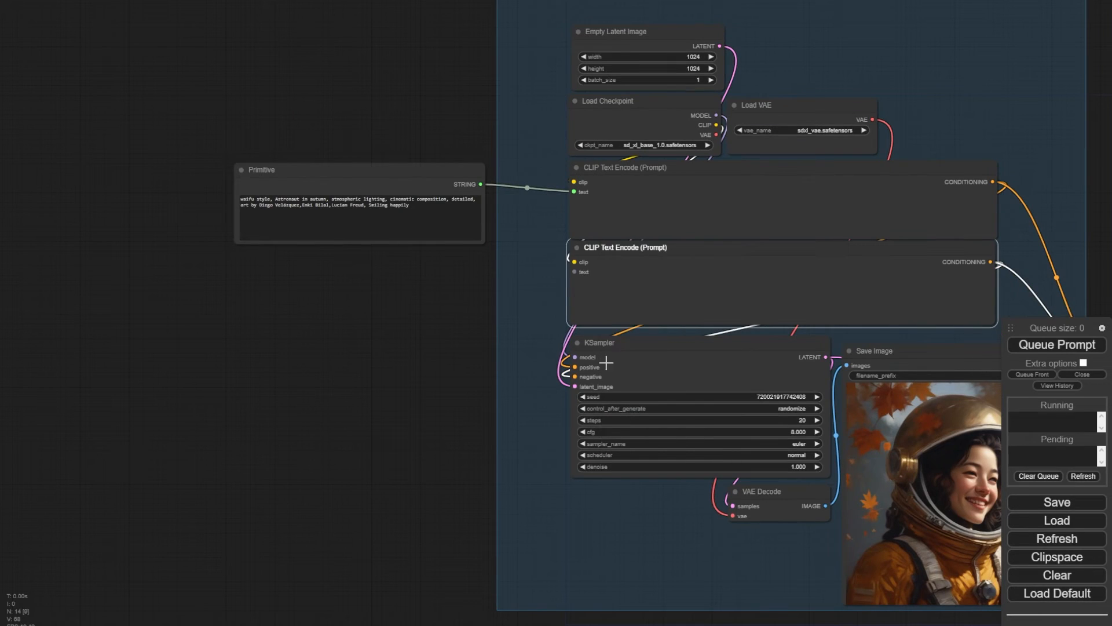
Step: Add a Primitive node to the lower CLIP Text Encode's text input, place it under the first Primitive and enlarge it to match
{"action": "left_click_drag", "start_coordinate": [576, 272], "coordinate": [319, 277]}
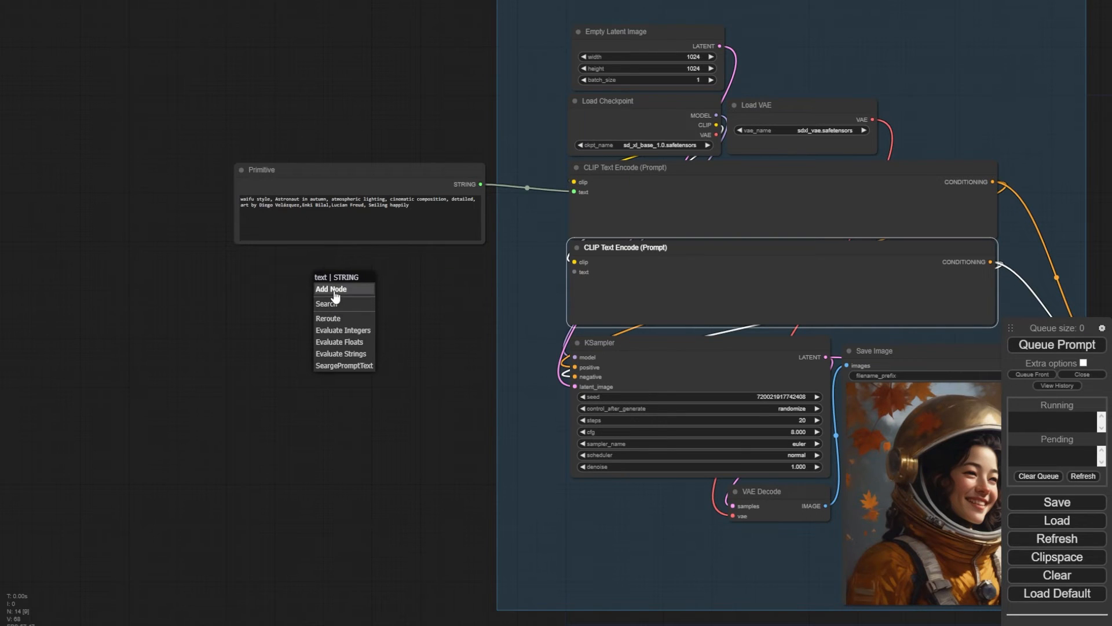
{"action": "left_click", "coordinate": [336, 289]}
{"action": "left_click", "coordinate": [400, 432]}
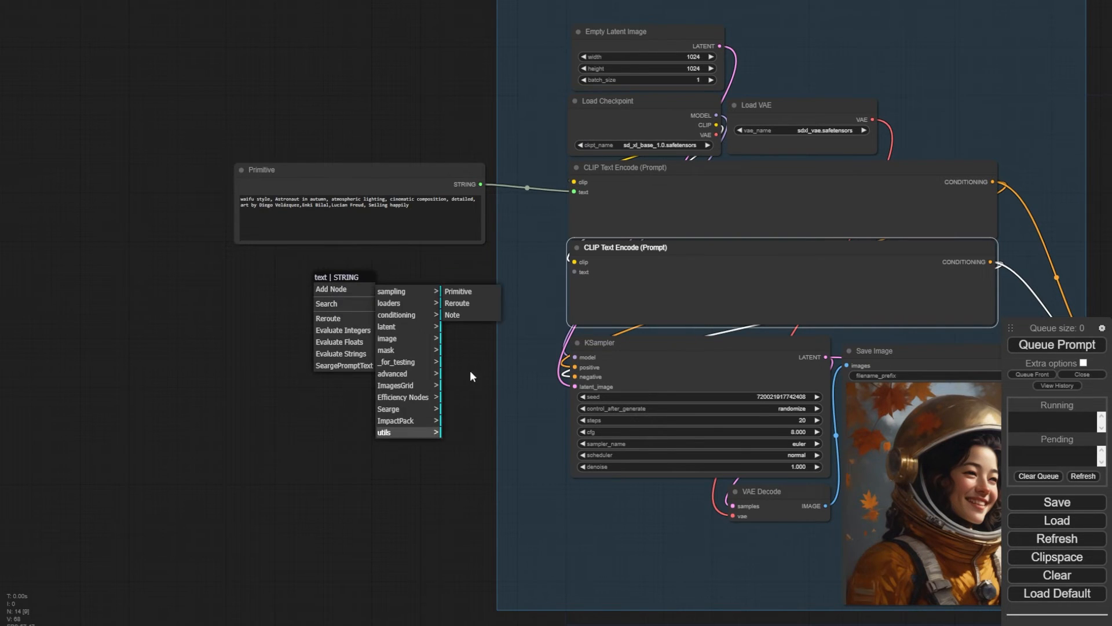
{"action": "left_click", "coordinate": [459, 291]}
{"action": "left_click", "coordinate": [556, 338]}
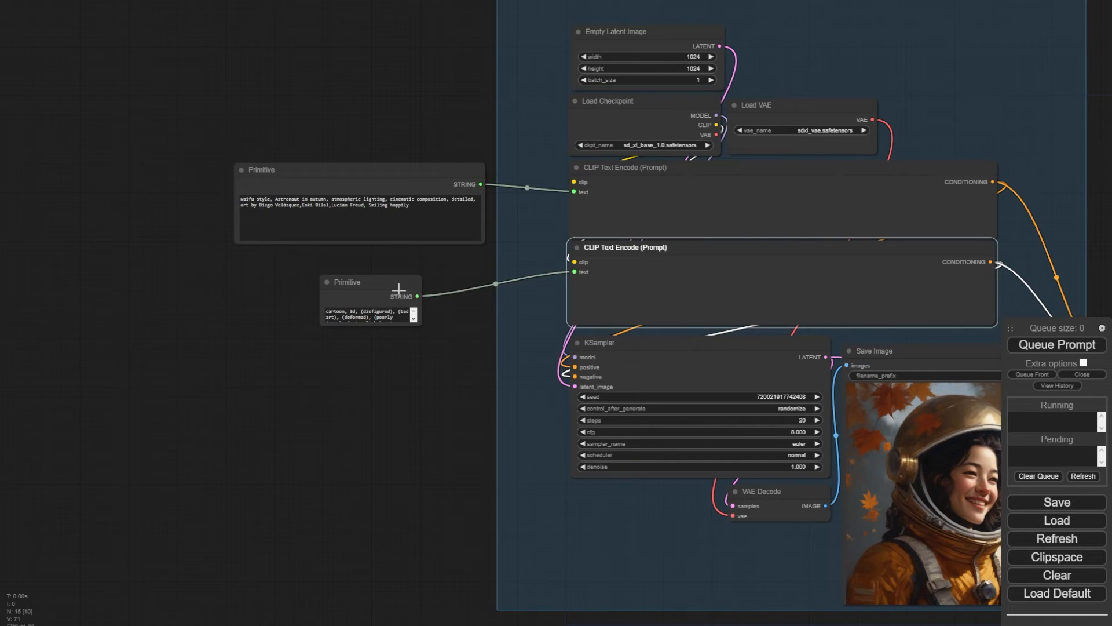
{"action": "left_click_drag", "start_coordinate": [381, 278], "coordinate": [293, 254]}
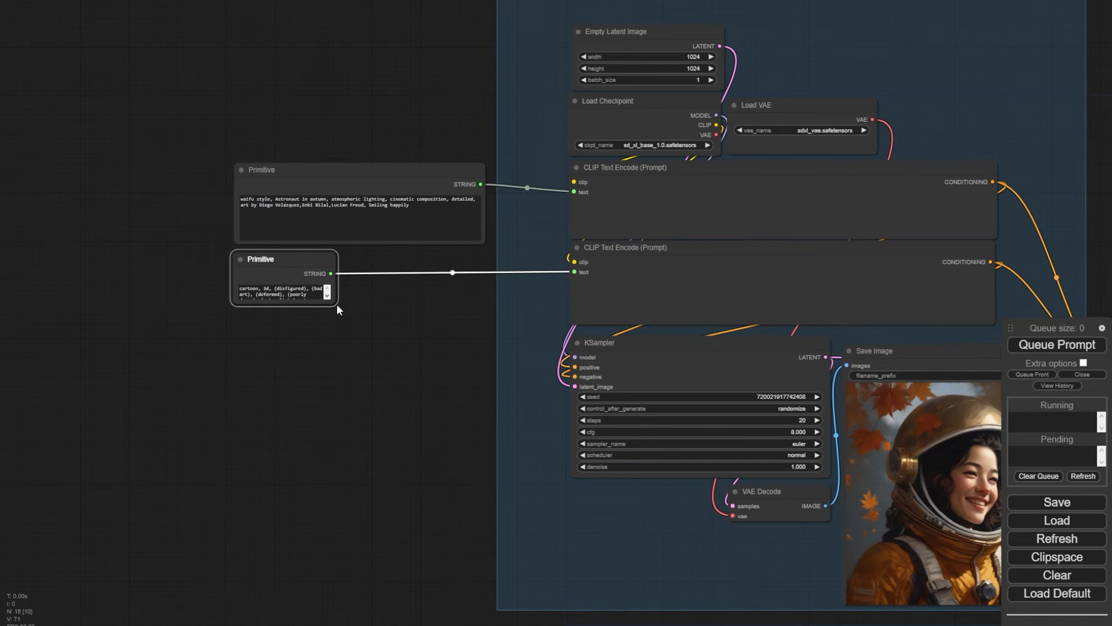
{"action": "left_click_drag", "start_coordinate": [333, 302], "coordinate": [485, 330]}
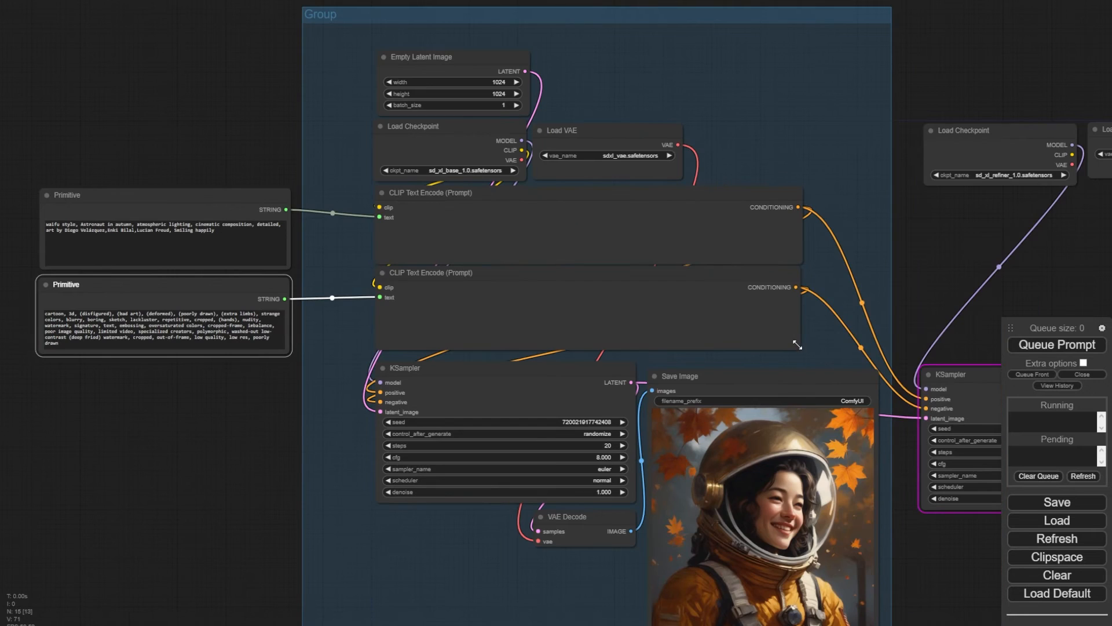
Step: Shrink both CLIP Text Encode nodes to their minimum size and place them side by side below the base Load Checkpoint
{"action": "left_click_drag", "start_coordinate": [798, 344], "coordinate": [460, 296]}
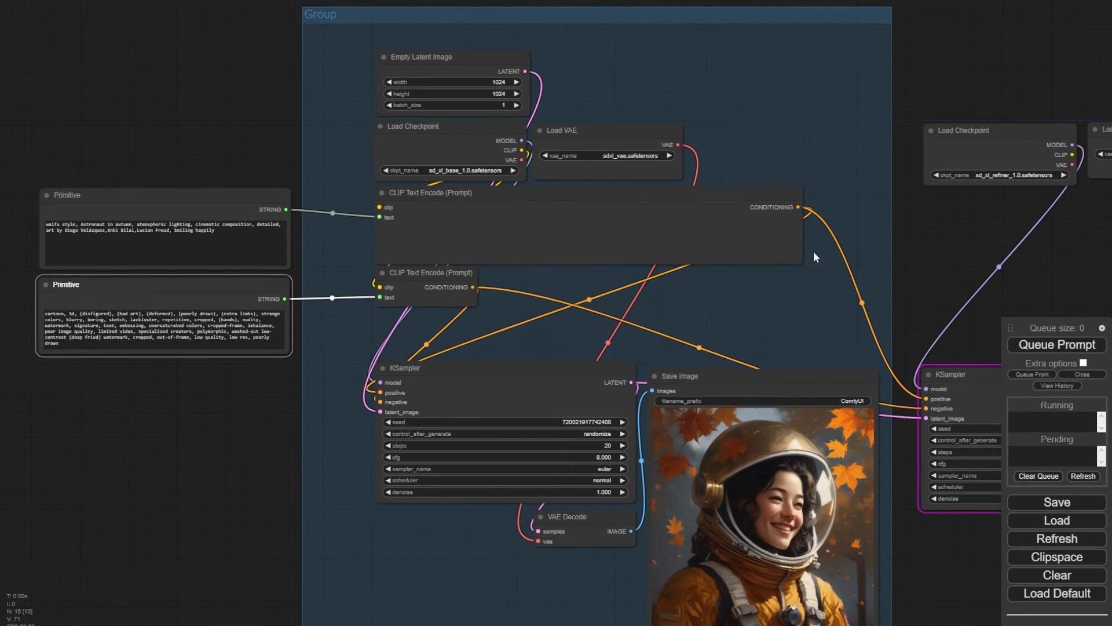
{"action": "left_click_drag", "start_coordinate": [802, 262], "coordinate": [359, 219]}
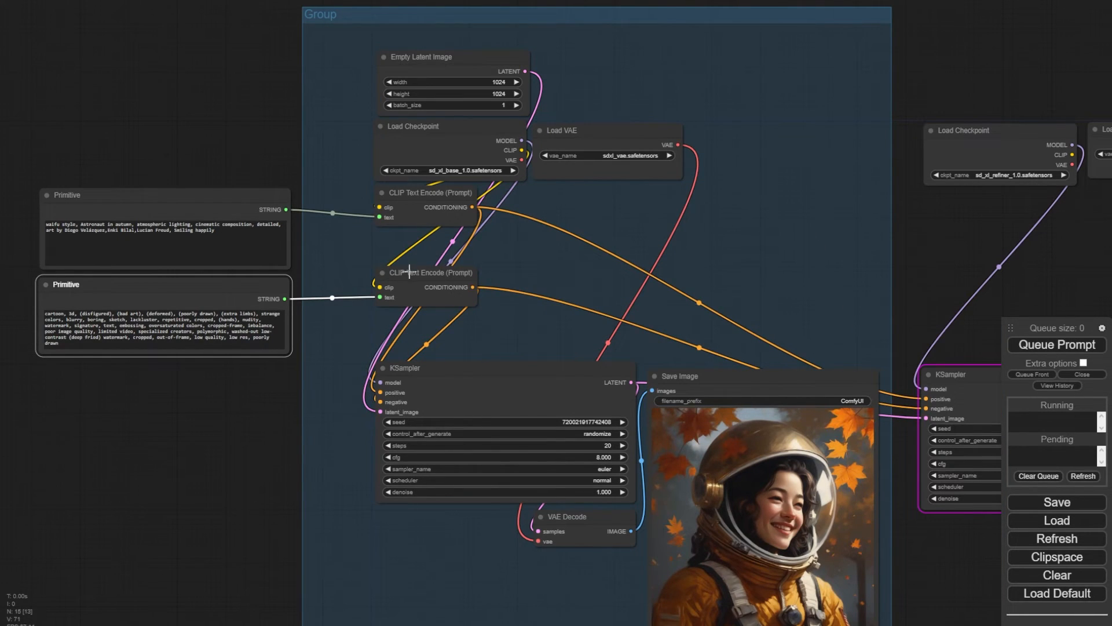
{"action": "left_click_drag", "start_coordinate": [403, 270], "coordinate": [517, 197]}
Step: Move the base KSampler, Save Image and VAE Decode nodes up to close the gap beneath the text encoders
{"action": "left_click_drag", "start_coordinate": [467, 374], "coordinate": [464, 249]}
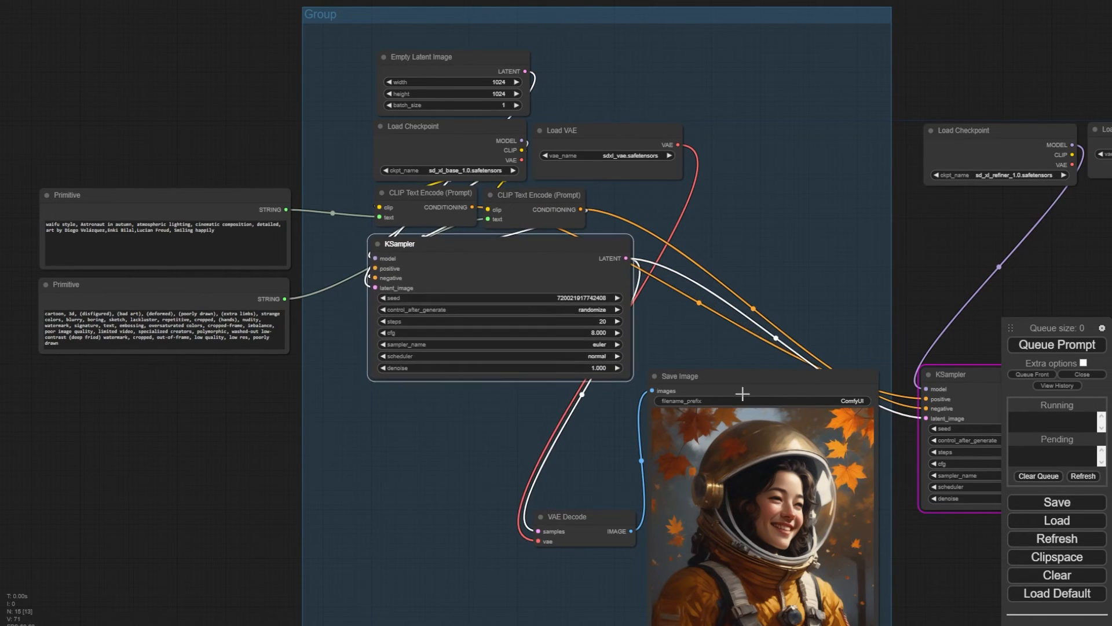
{"action": "left_click_drag", "start_coordinate": [747, 378], "coordinate": [741, 250]}
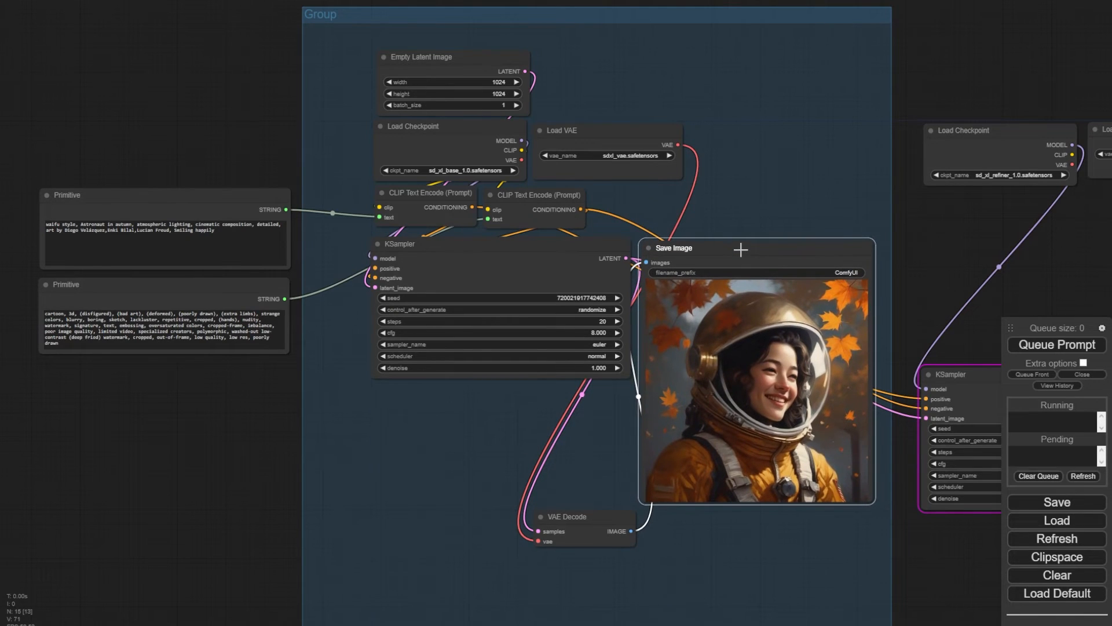
{"action": "left_click_drag", "start_coordinate": [571, 521], "coordinate": [563, 399]}
Step: Clone the negative CLIP Text Encode node, clone that copy again, and place both copies side by side below the refiner's Load Checkpoint
{"action": "left_click_drag", "start_coordinate": [955, 242], "coordinate": [845, 189]}
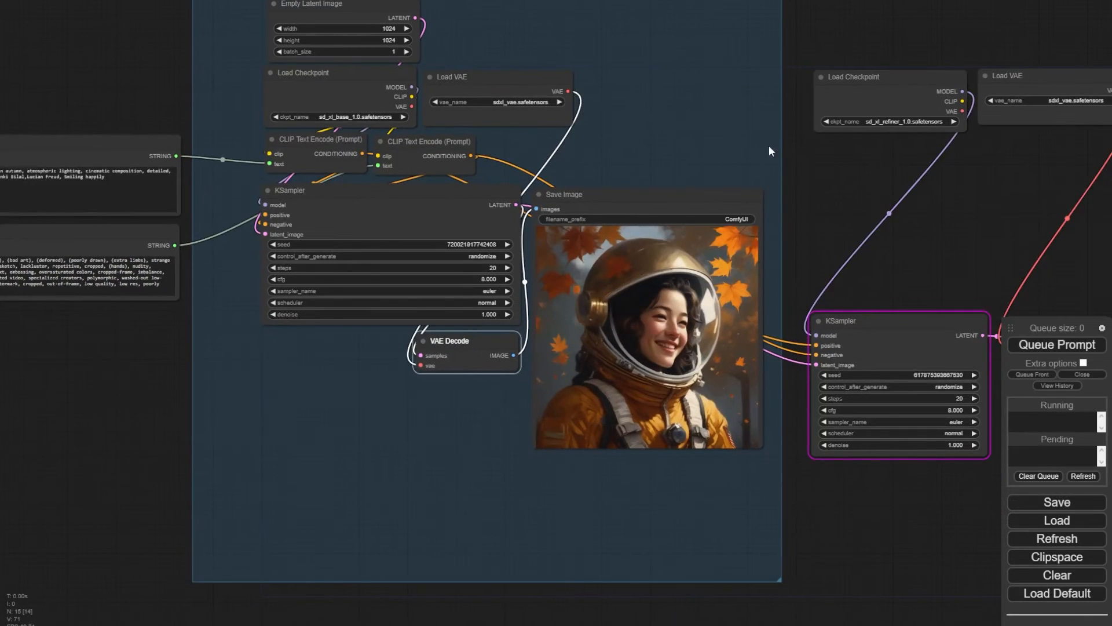
{"action": "left_click", "coordinate": [426, 141]}
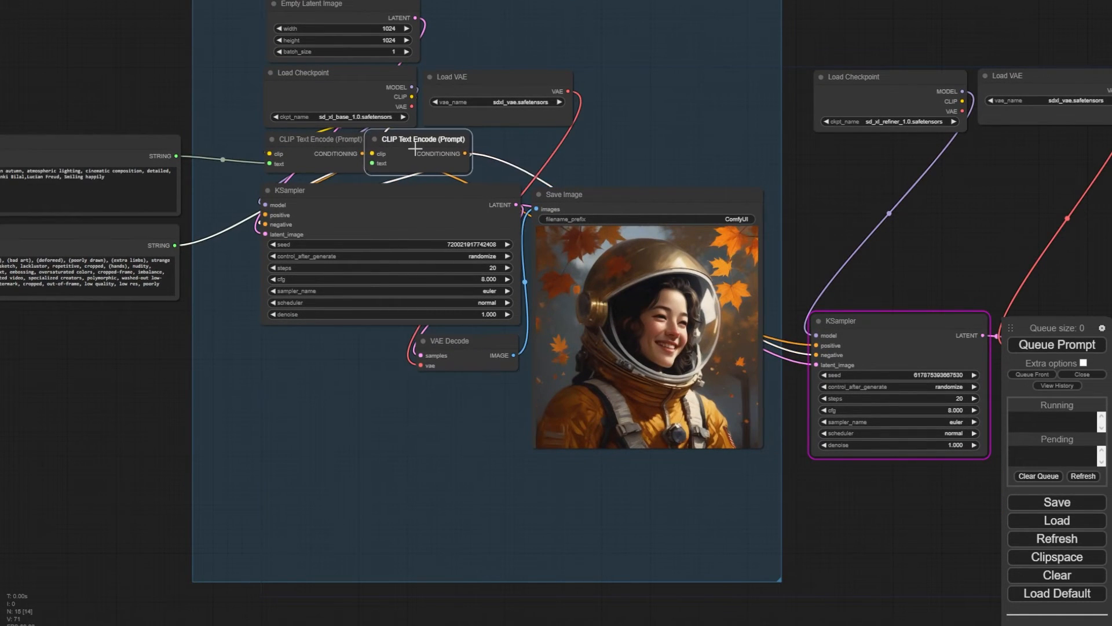
{"action": "right_click", "coordinate": [421, 137]}
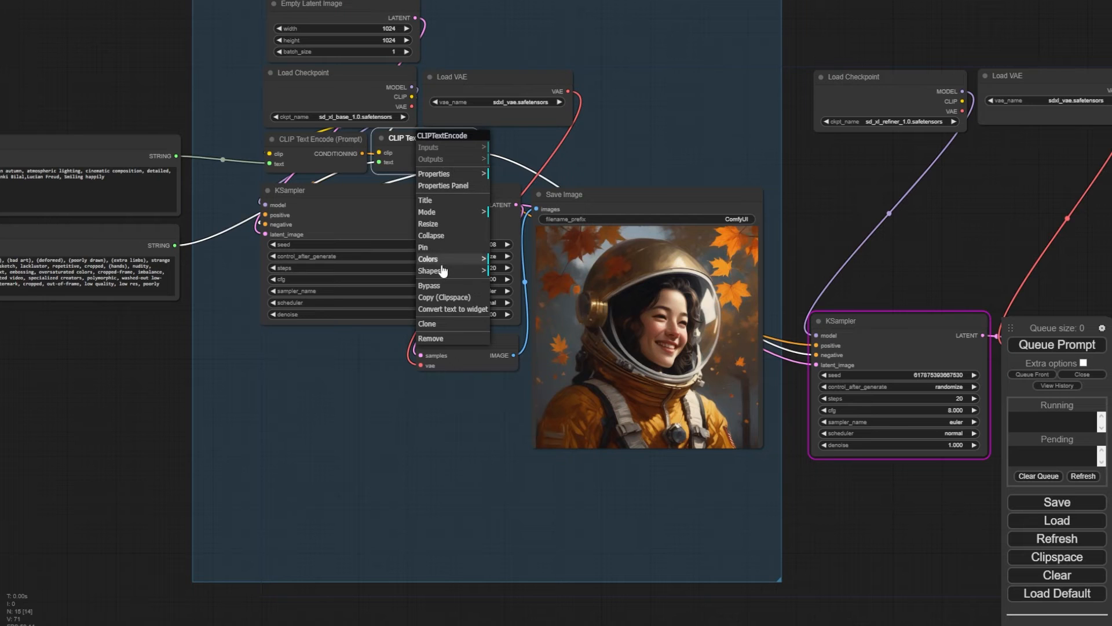
{"action": "left_click", "coordinate": [434, 324]}
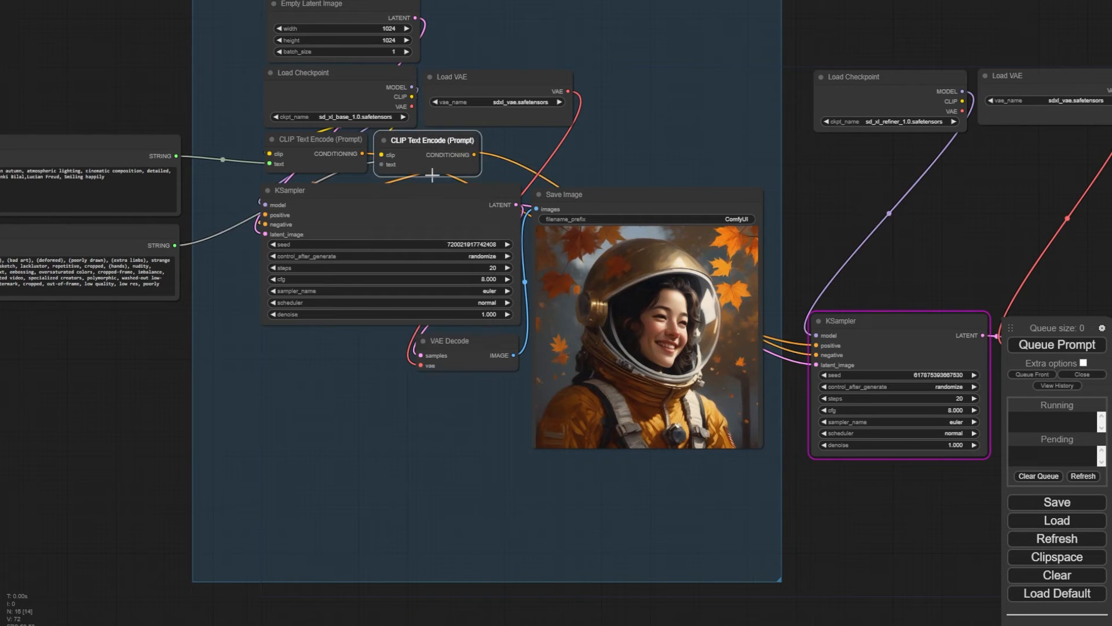
{"action": "mouse_move", "coordinate": [413, 140]}
{"action": "left_mouse_down"}
{"action": "mouse_move", "coordinate": [900, 171]}
{"action": "mouse_move", "coordinate": [850, 155]}
{"action": "left_mouse_up"}
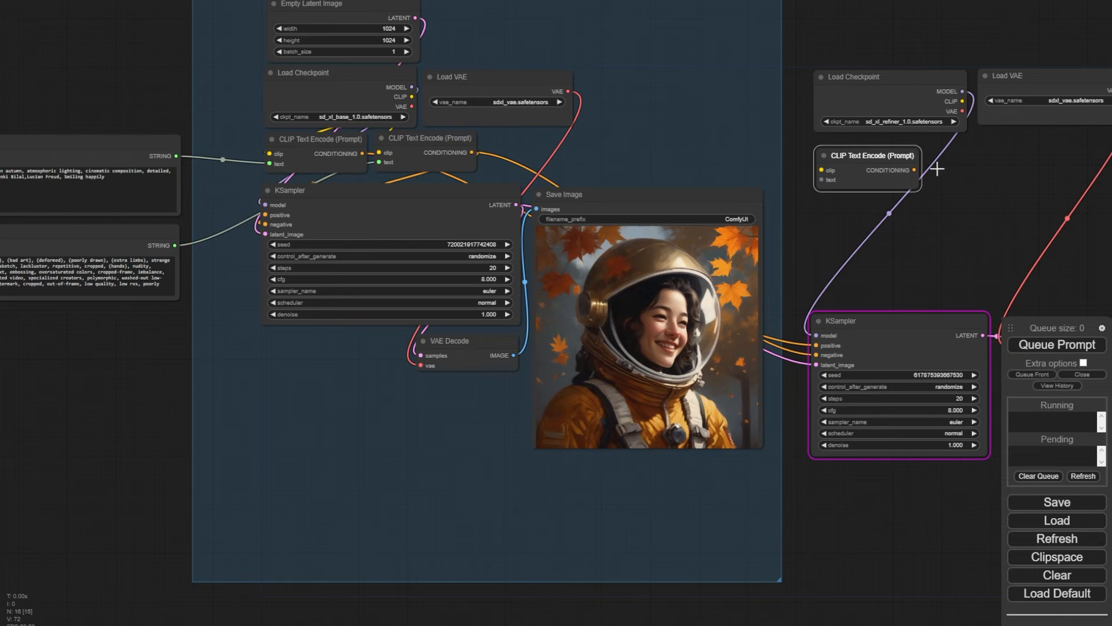
{"action": "right_click", "coordinate": [853, 156]}
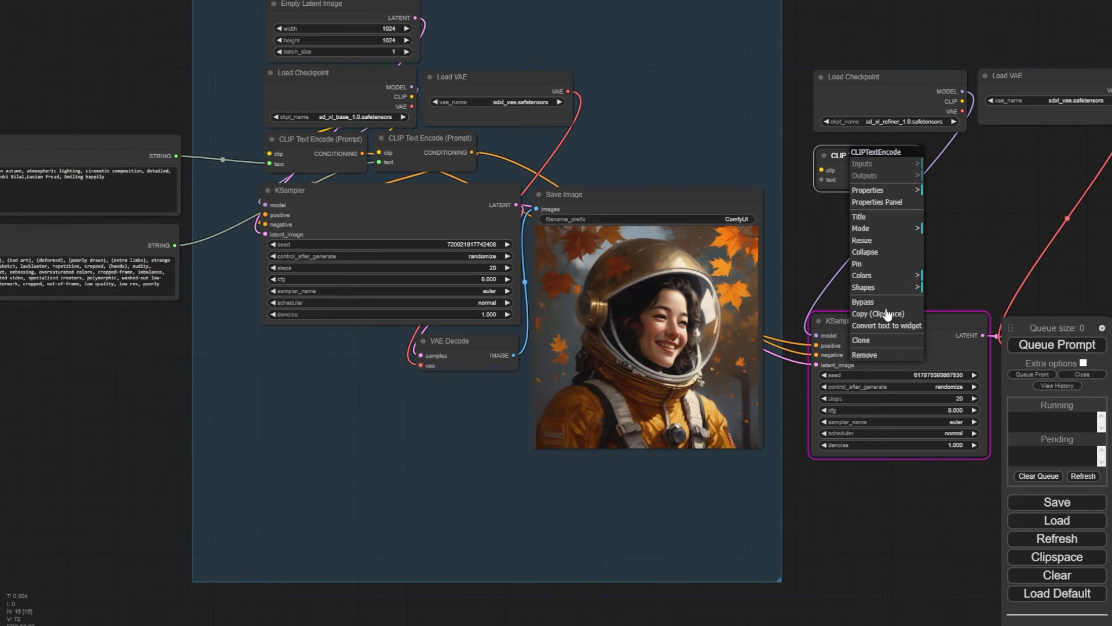
{"action": "left_click", "coordinate": [872, 342]}
{"action": "left_click_drag", "start_coordinate": [868, 166], "coordinate": [979, 165]}
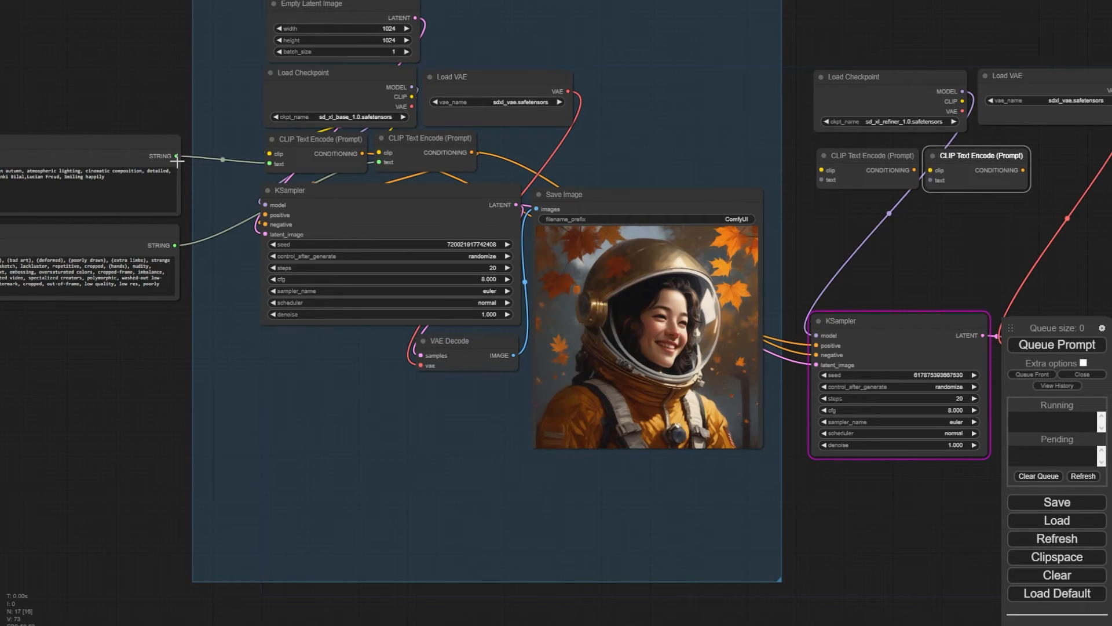
Step: Connect the positive and negative Primitives to the new encoders' text inputs, and the refiner checkpoint's CLIP output to both clip inputs
{"action": "mouse_move", "coordinate": [176, 156]}
{"action": "left_mouse_down"}
{"action": "mouse_move", "coordinate": [802, 168]}
{"action": "mouse_move", "coordinate": [822, 180]}
{"action": "left_mouse_up"}
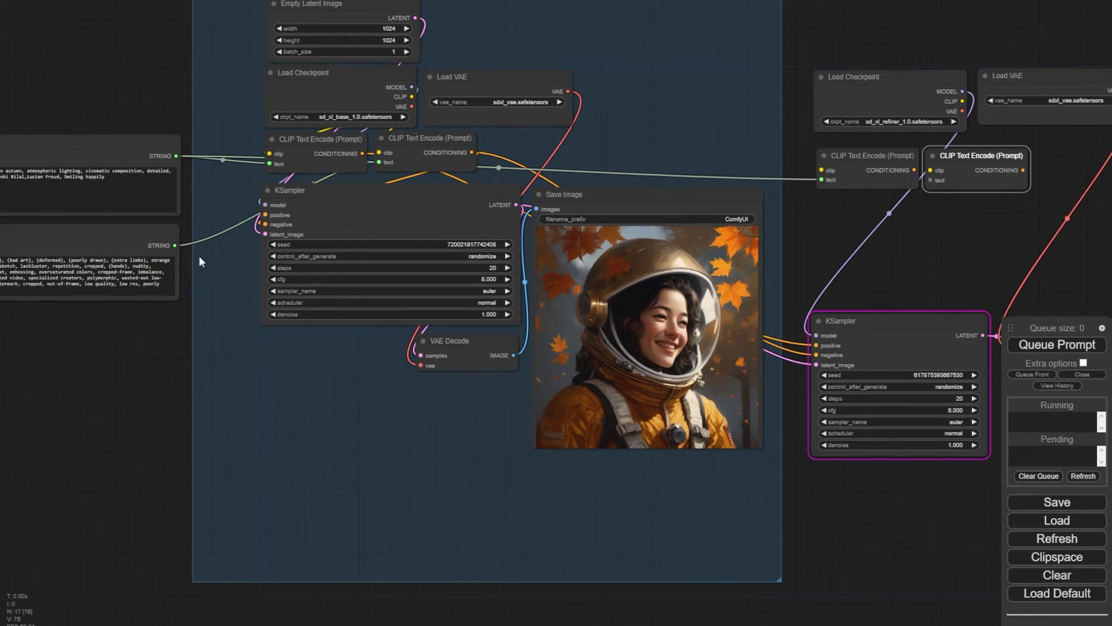
{"action": "left_click_drag", "start_coordinate": [175, 245], "coordinate": [915, 184]}
{"action": "left_click_drag", "start_coordinate": [963, 101], "coordinate": [822, 169]}
{"action": "left_click_drag", "start_coordinate": [962, 101], "coordinate": [930, 170]}
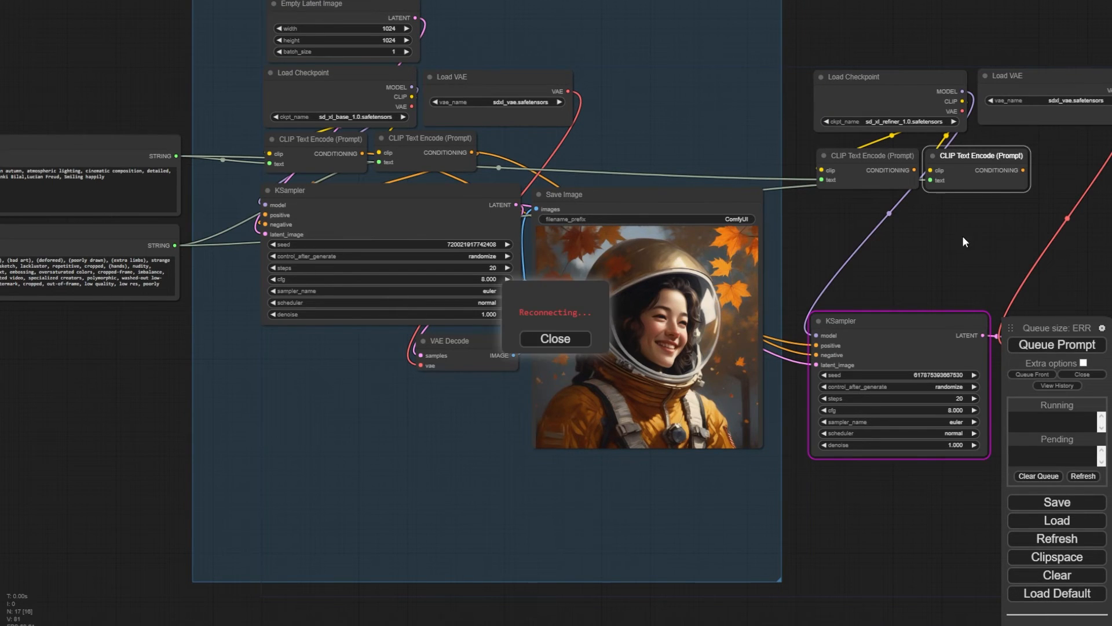
Step: Connect the new encoders' CONDITIONING outputs to the refiner KSampler's positive and negative inputs respectively
{"action": "left_click_drag", "start_coordinate": [962, 235], "coordinate": [802, 241]}
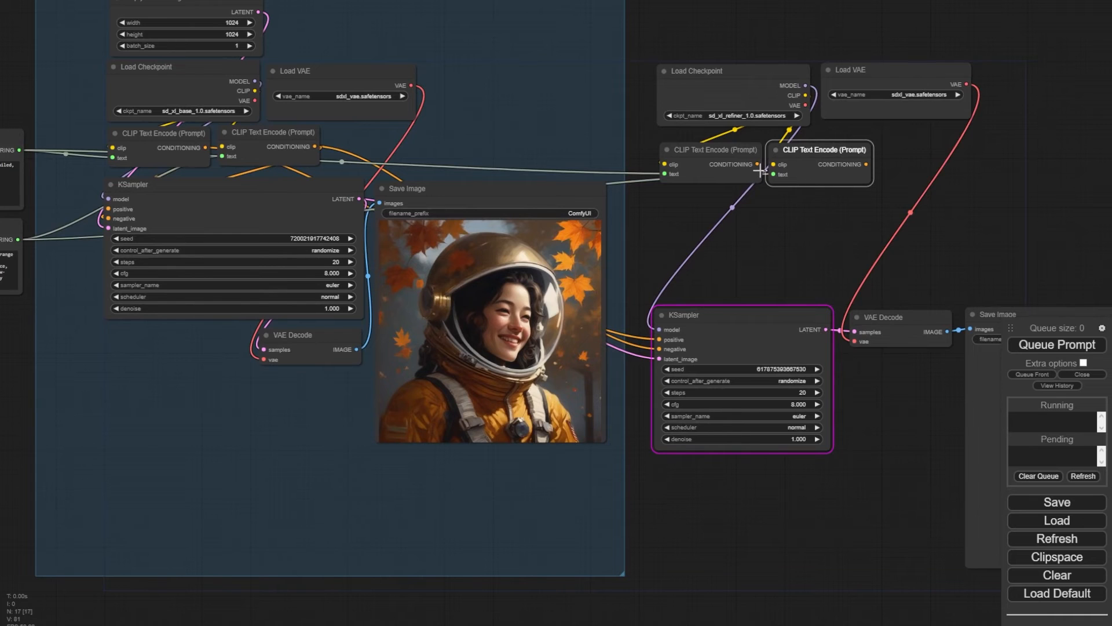
{"action": "left_click_drag", "start_coordinate": [756, 165], "coordinate": [659, 339]}
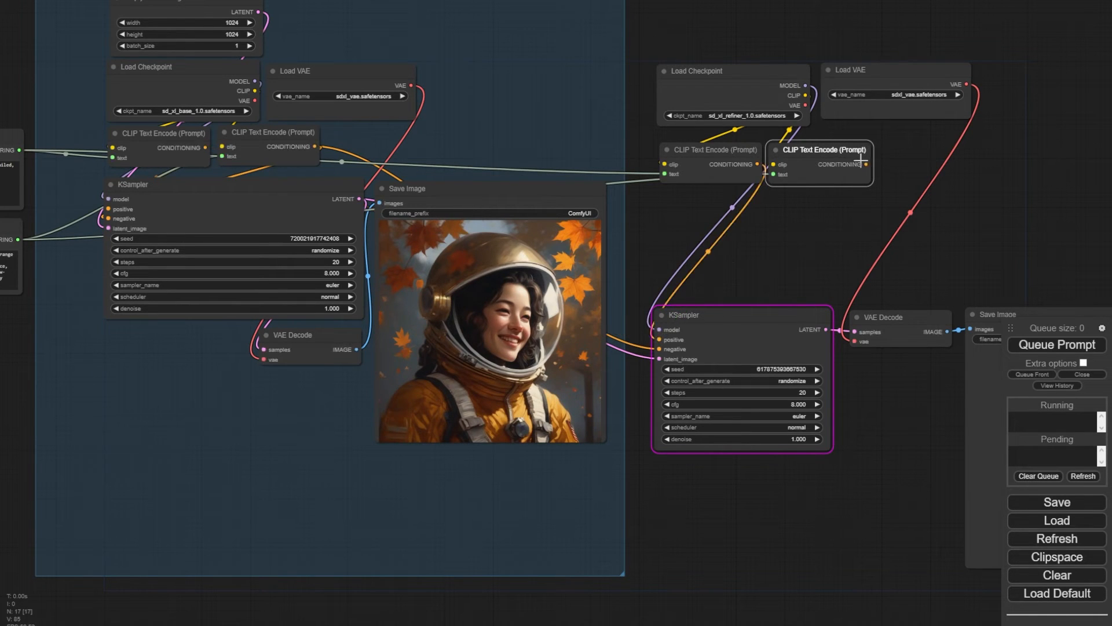
{"action": "left_click_drag", "start_coordinate": [866, 165], "coordinate": [656, 350]}
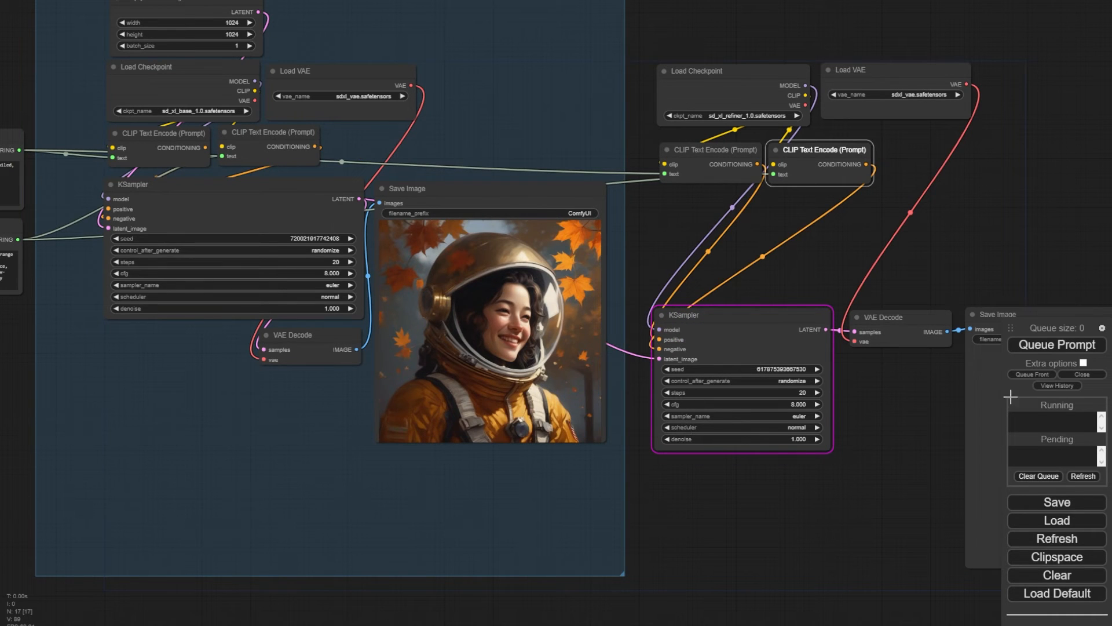
Step: Queue the prompt to generate the base and refiner images with the shared prompt text
{"action": "left_click_drag", "start_coordinate": [998, 250], "coordinate": [801, 232]}
{"action": "left_click", "coordinate": [1054, 346]}
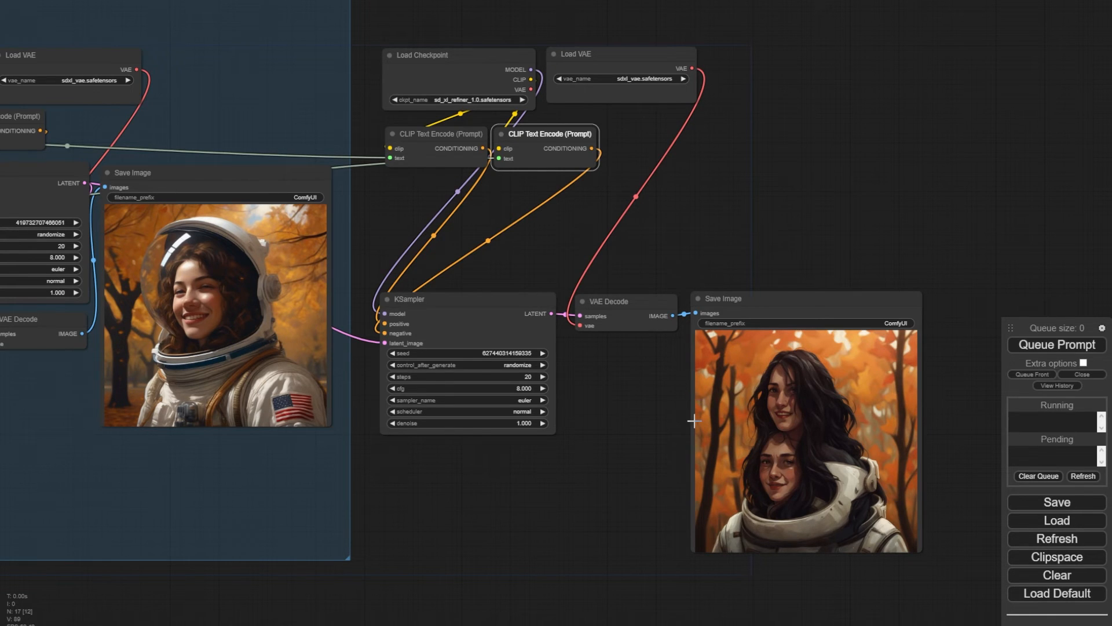
{"action": "left_click_drag", "start_coordinate": [692, 250], "coordinate": [870, 214]}
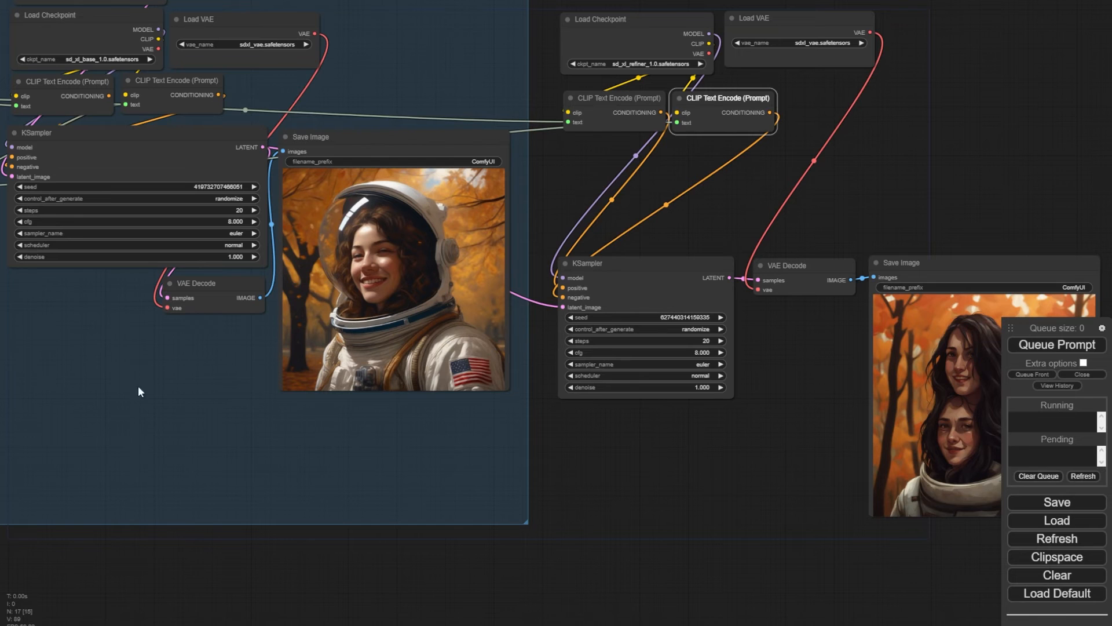
Step: Remove the base KSampler node from the group
{"action": "left_click_drag", "start_coordinate": [180, 592], "coordinate": [241, 618]}
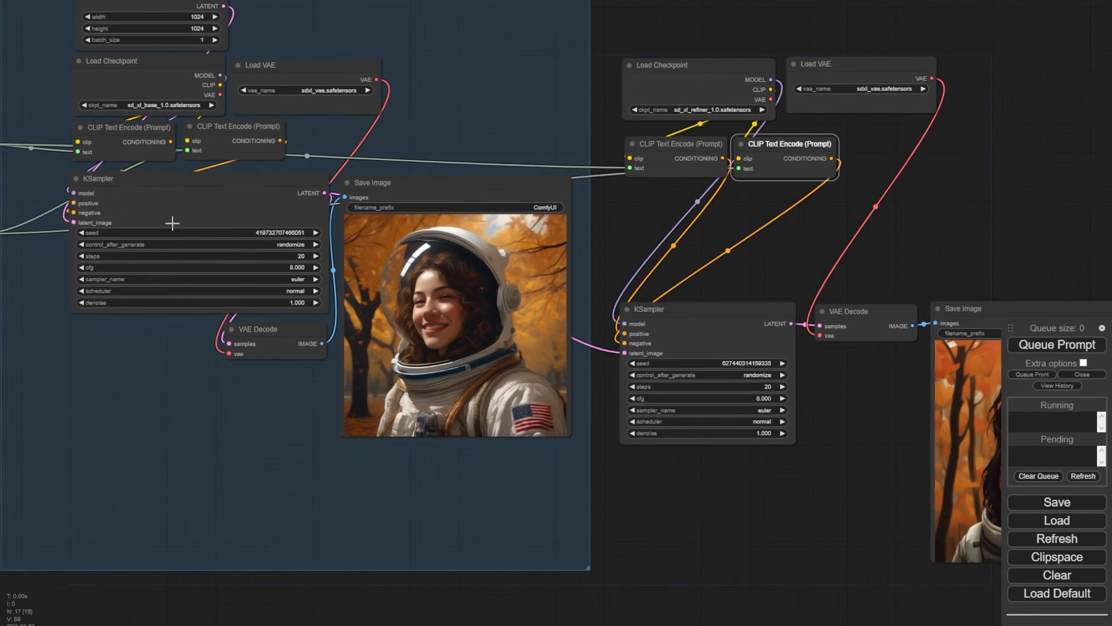
{"action": "left_click", "coordinate": [139, 196]}
{"action": "right_click", "coordinate": [139, 196]}
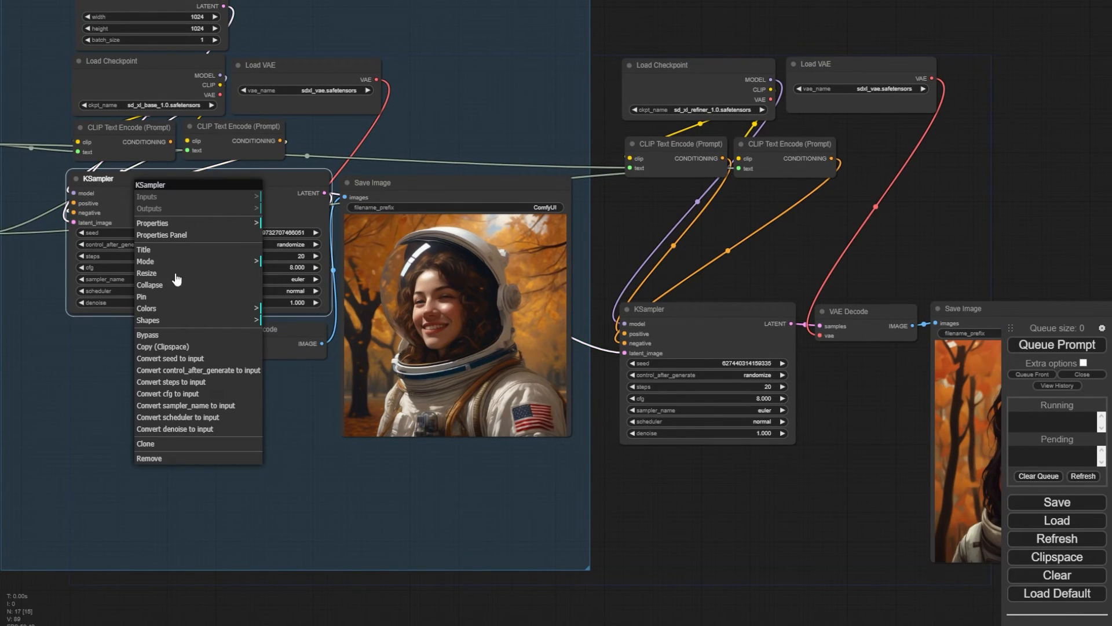
{"action": "left_click", "coordinate": [149, 458]}
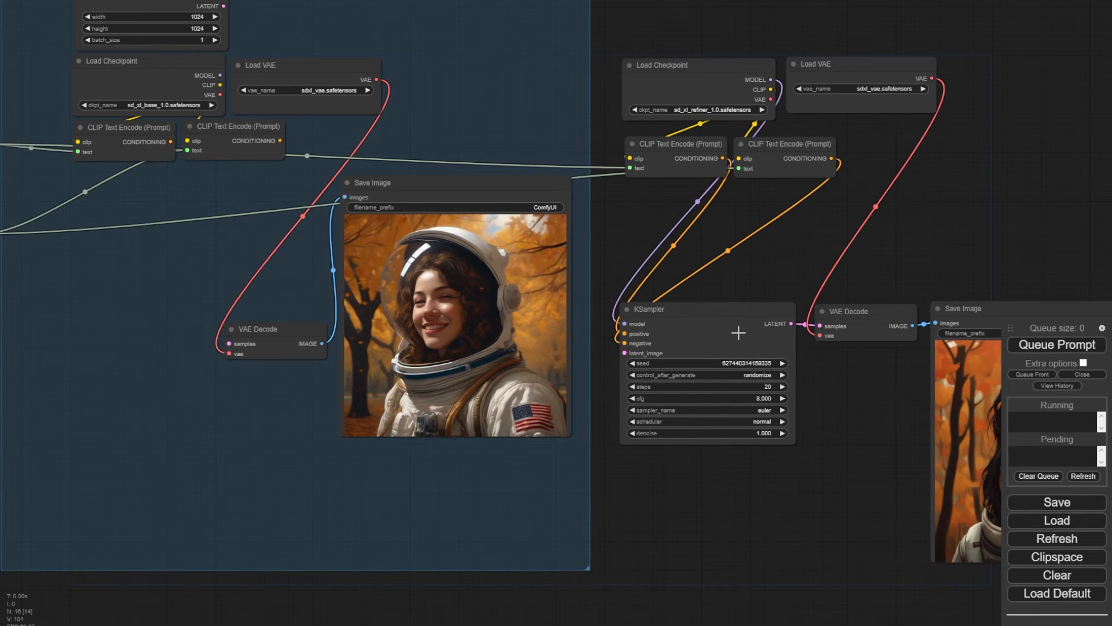
Step: Add a KSampler (Advanced) node and place it in the base group below the CLIP Text Encode nodes
{"action": "double_click", "coordinate": [665, 516]}
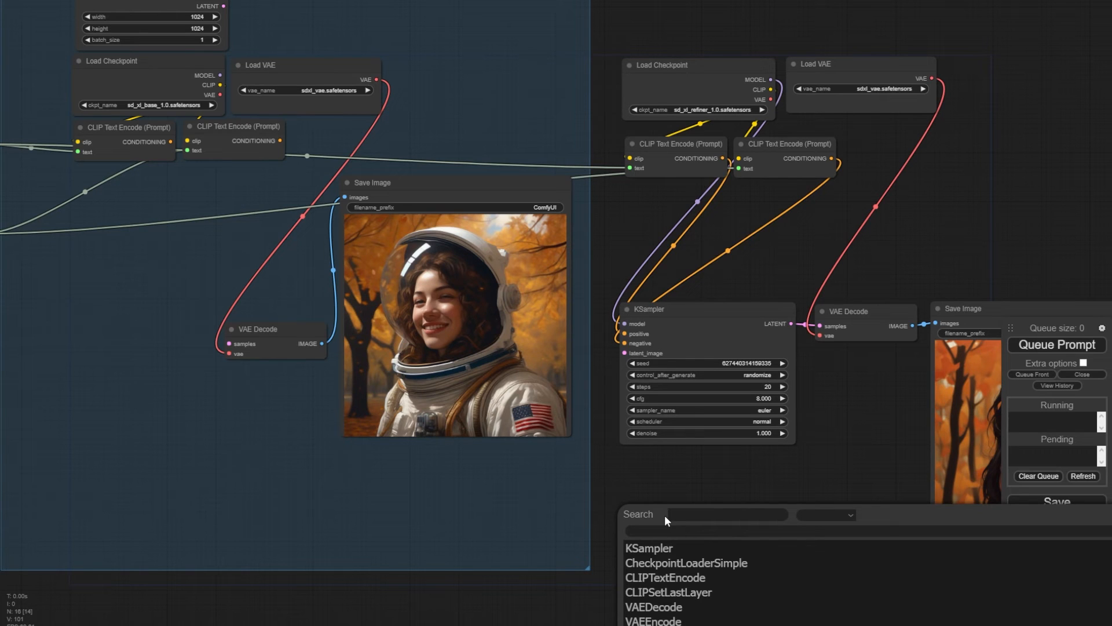
{"action": "type", "text": "ksampler"}
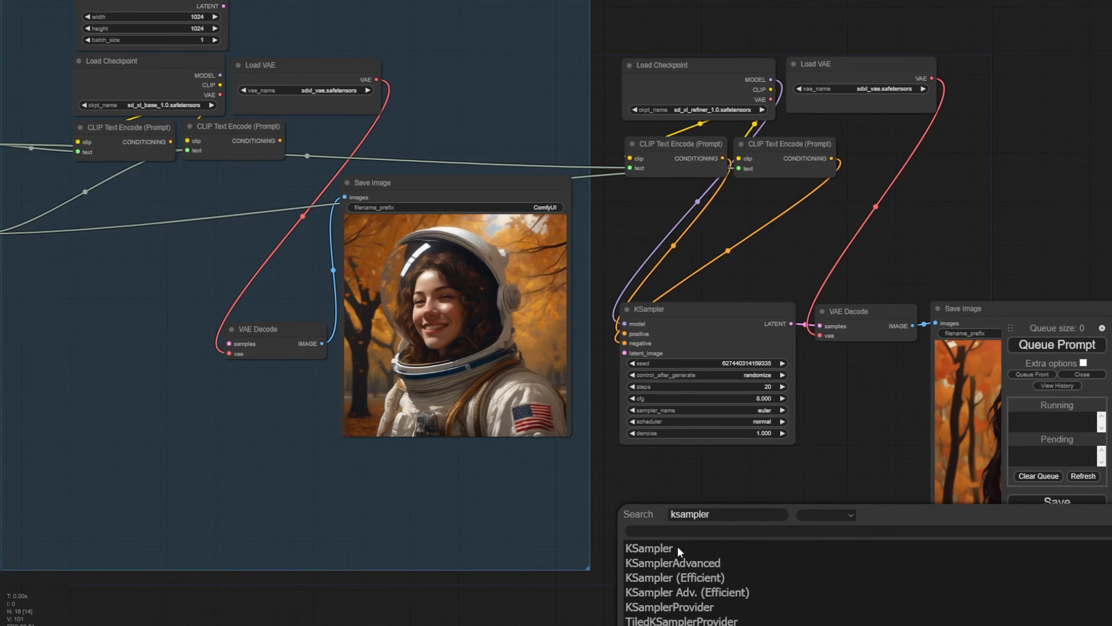
{"action": "left_click", "coordinate": [682, 565]}
{"action": "left_click_drag", "start_coordinate": [757, 527], "coordinate": [128, 198]}
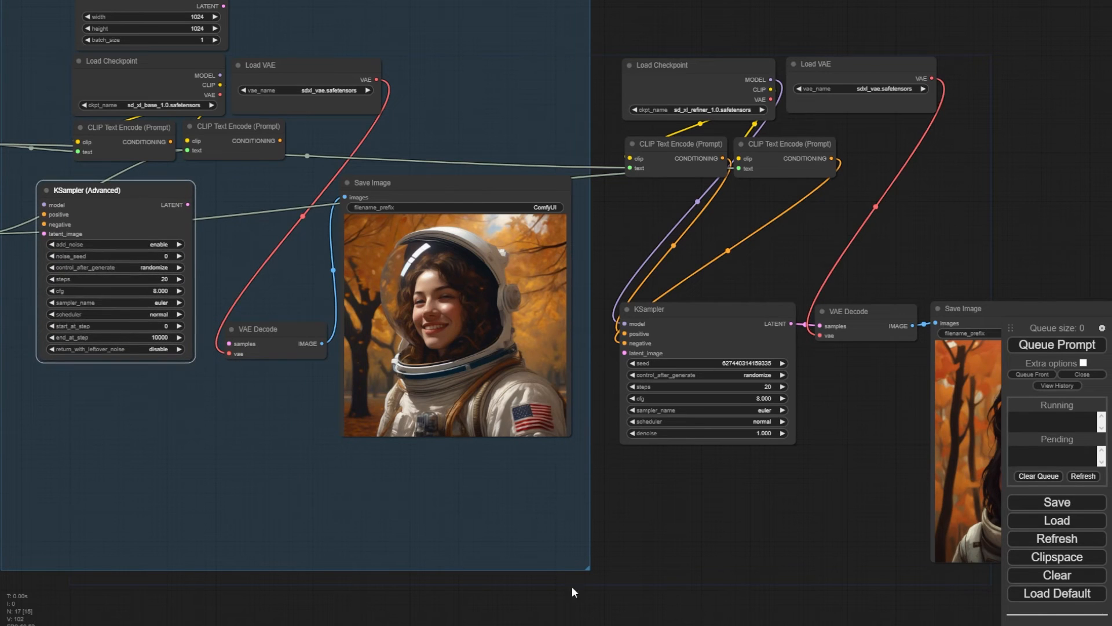
Step: Connect the base checkpoint's MODEL, the positive and negative CONDITIONING, and the Empty Latent Image's LATENT to the base KSampler (Advanced) inputs
{"action": "left_click_drag", "start_coordinate": [653, 542], "coordinate": [926, 602]}
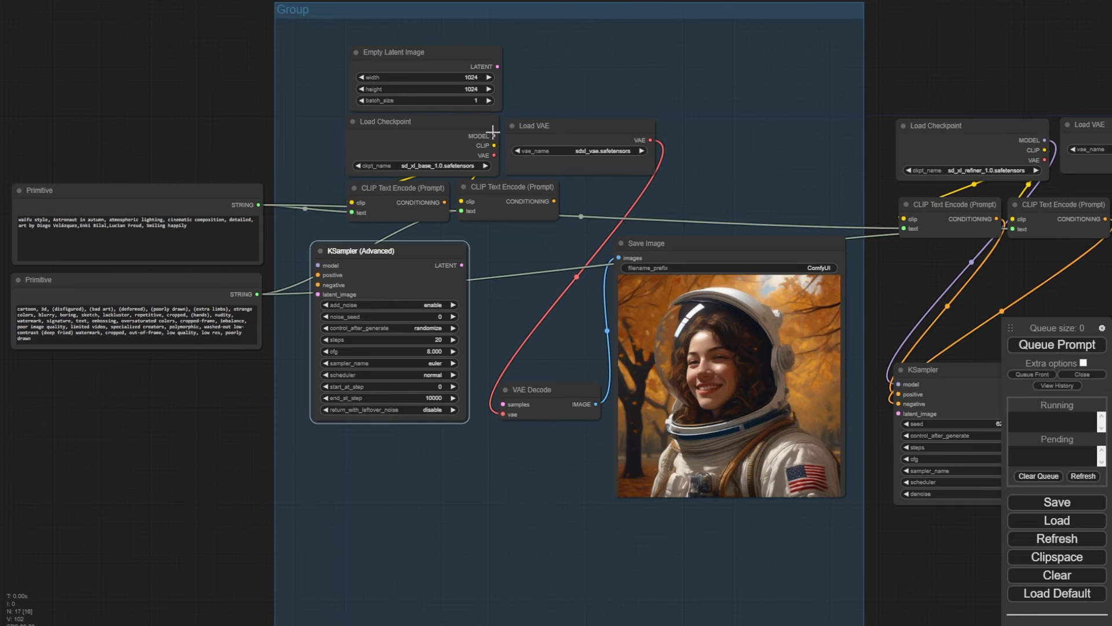
{"action": "left_click_drag", "start_coordinate": [493, 136], "coordinate": [318, 265]}
{"action": "left_click_drag", "start_coordinate": [445, 202], "coordinate": [318, 275]}
{"action": "left_click_drag", "start_coordinate": [555, 202], "coordinate": [318, 285]}
{"action": "left_click_drag", "start_coordinate": [497, 66], "coordinate": [318, 294]}
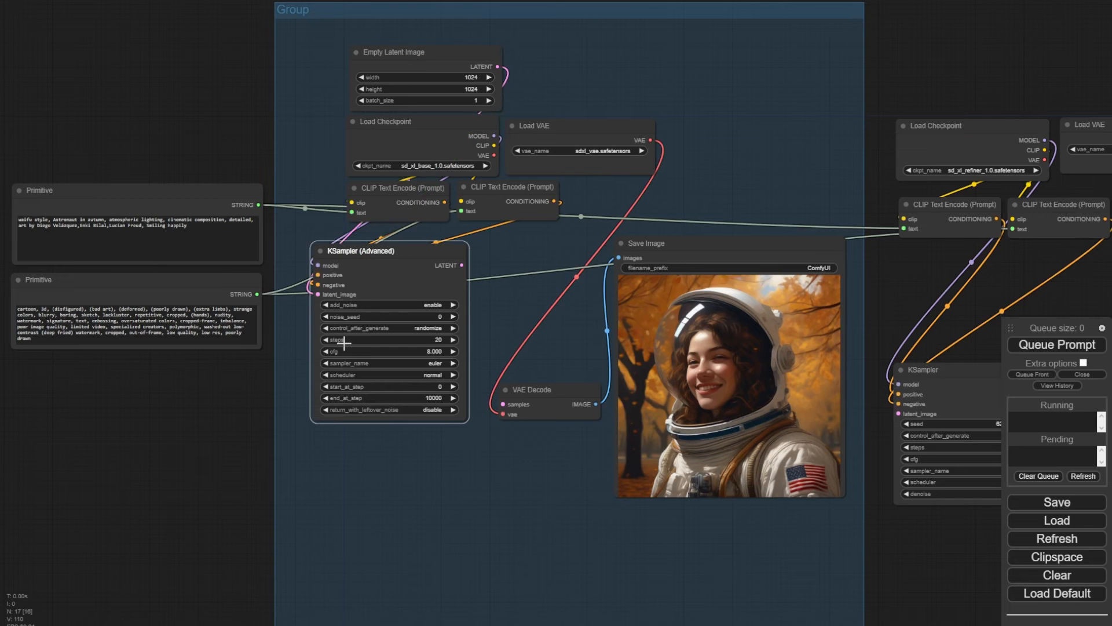
Step: Replace the refiner KSampler with a KSampler (Advanced) node placed below the refiner's text encoders
{"action": "left_click_drag", "start_coordinate": [153, 487], "coordinate": [0, 443]}
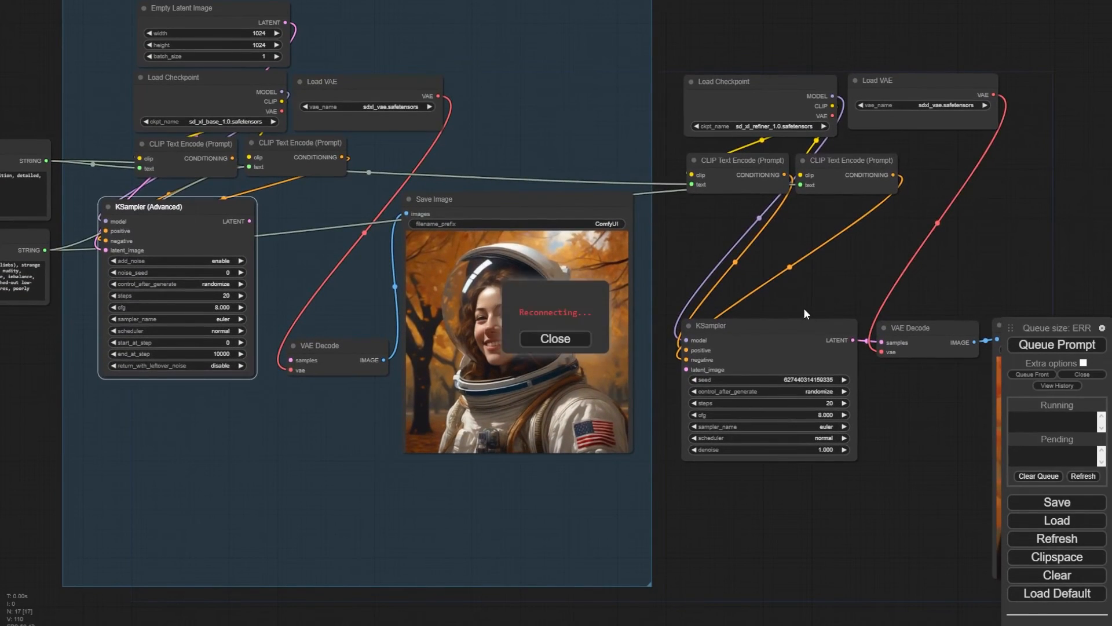
{"action": "right_click", "coordinate": [761, 339]}
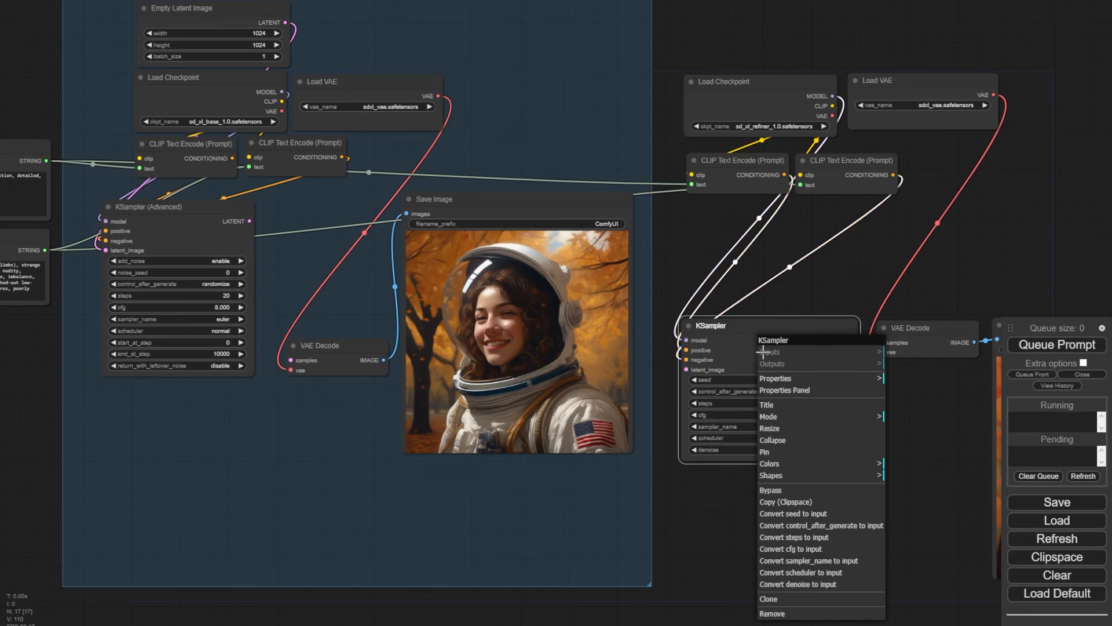
{"action": "left_click", "coordinate": [782, 613]}
{"action": "double_click", "coordinate": [746, 368]}
{"action": "type", "text": "k"}
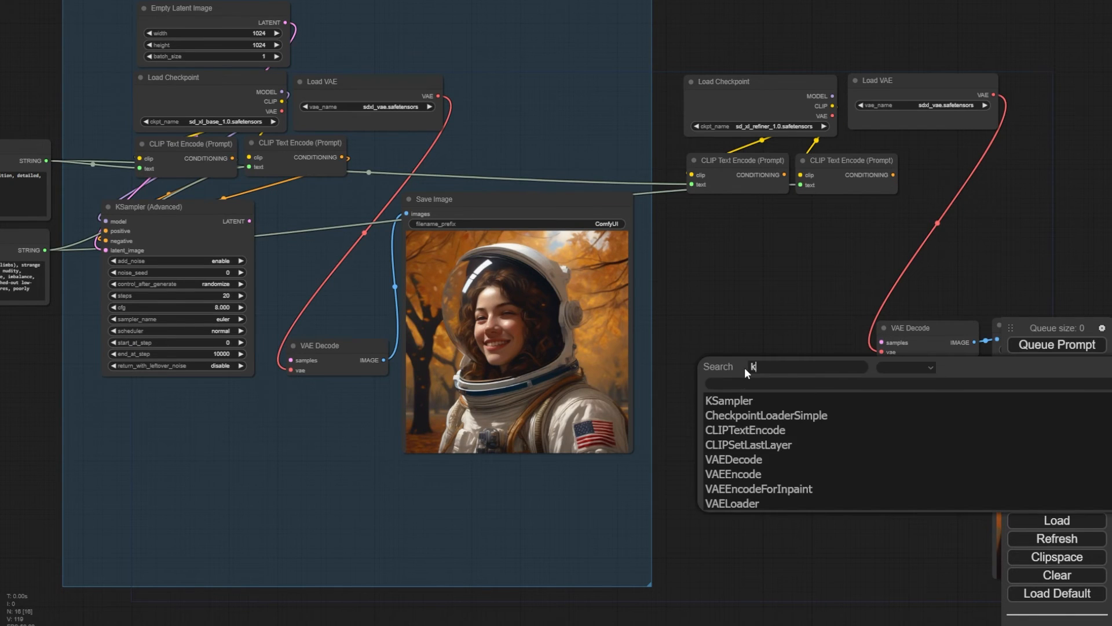
{"action": "type", "text": "sampler"}
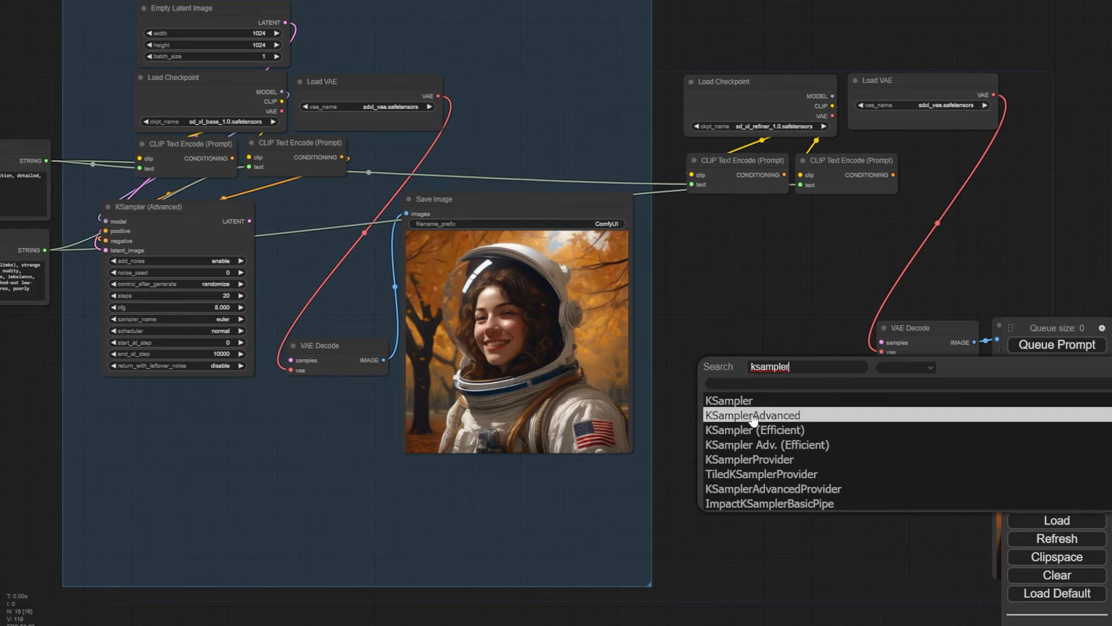
{"action": "left_click", "coordinate": [754, 415]}
{"action": "left_click_drag", "start_coordinate": [834, 429], "coordinate": [790, 397]}
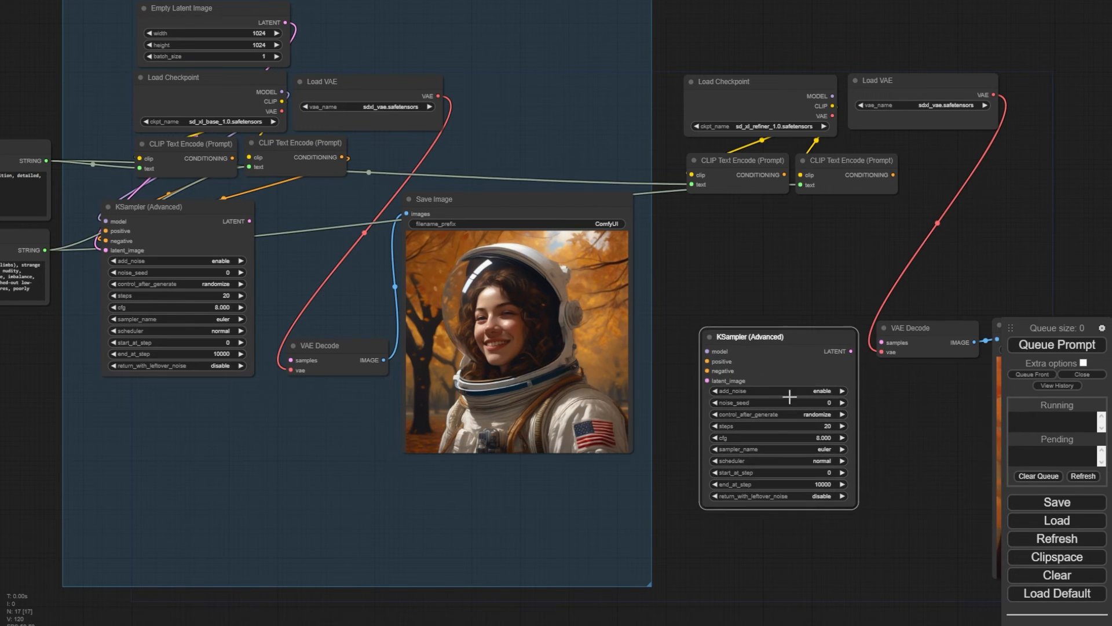
Step: Wire the refiner MODEL and both CONDITIONING outputs into its advanced sampler, and the base sampler's LATENT into the base VAE Decode and the refiner's latent_image
{"action": "left_click_drag", "start_coordinate": [833, 96], "coordinate": [717, 350]}
{"action": "left_click_drag", "start_coordinate": [785, 174], "coordinate": [708, 361]}
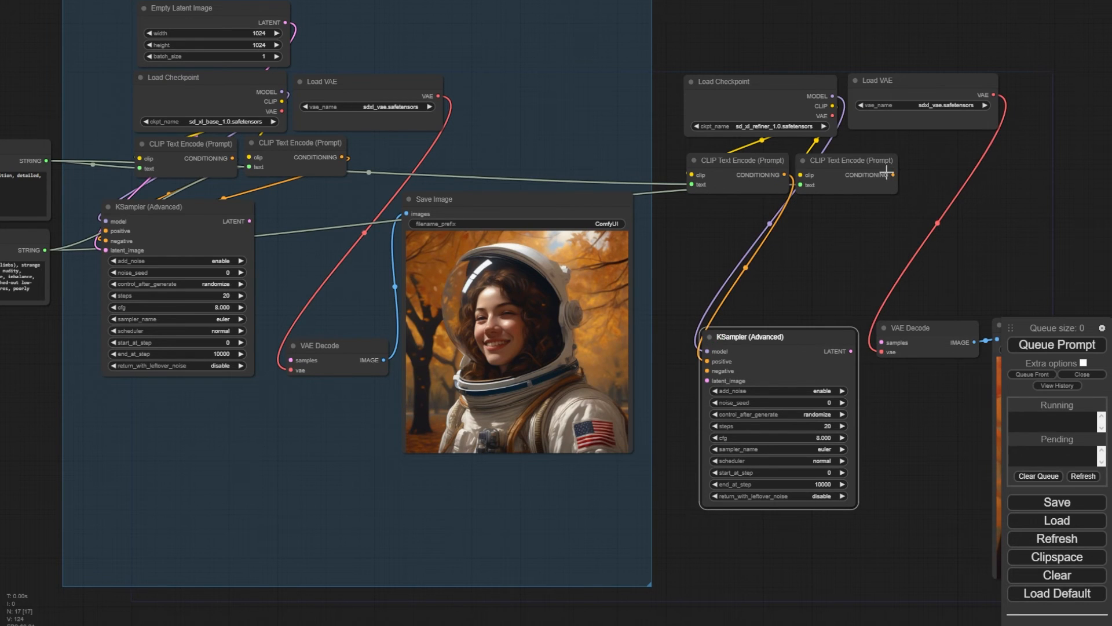
{"action": "left_click_drag", "start_coordinate": [893, 175], "coordinate": [707, 371]}
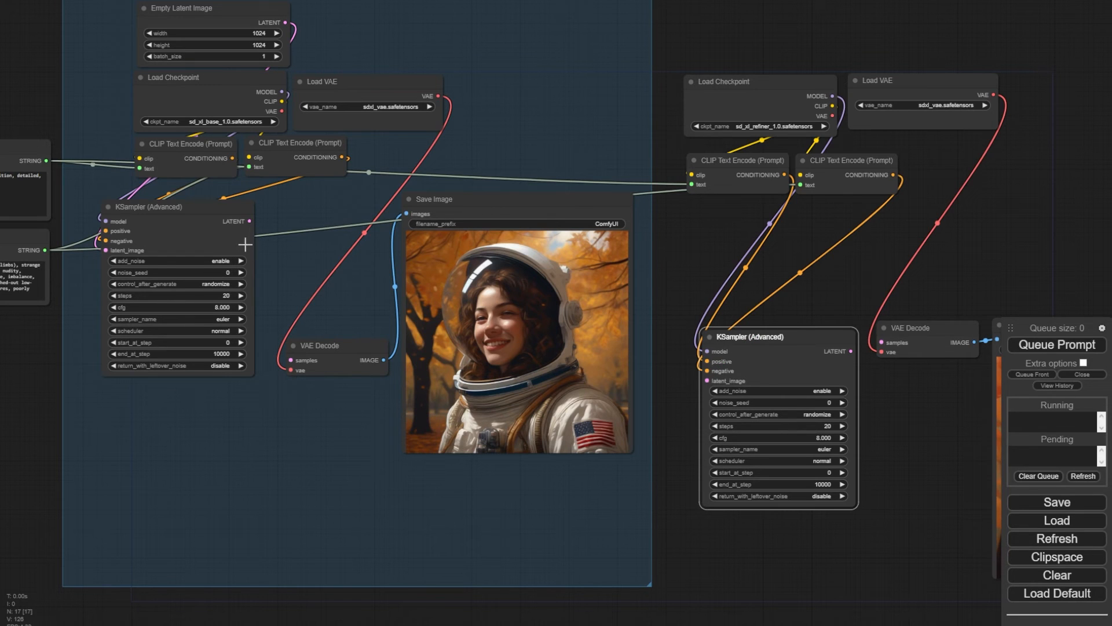
{"action": "left_click_drag", "start_coordinate": [249, 221], "coordinate": [292, 360]}
{"action": "left_click_drag", "start_coordinate": [250, 221], "coordinate": [707, 380]}
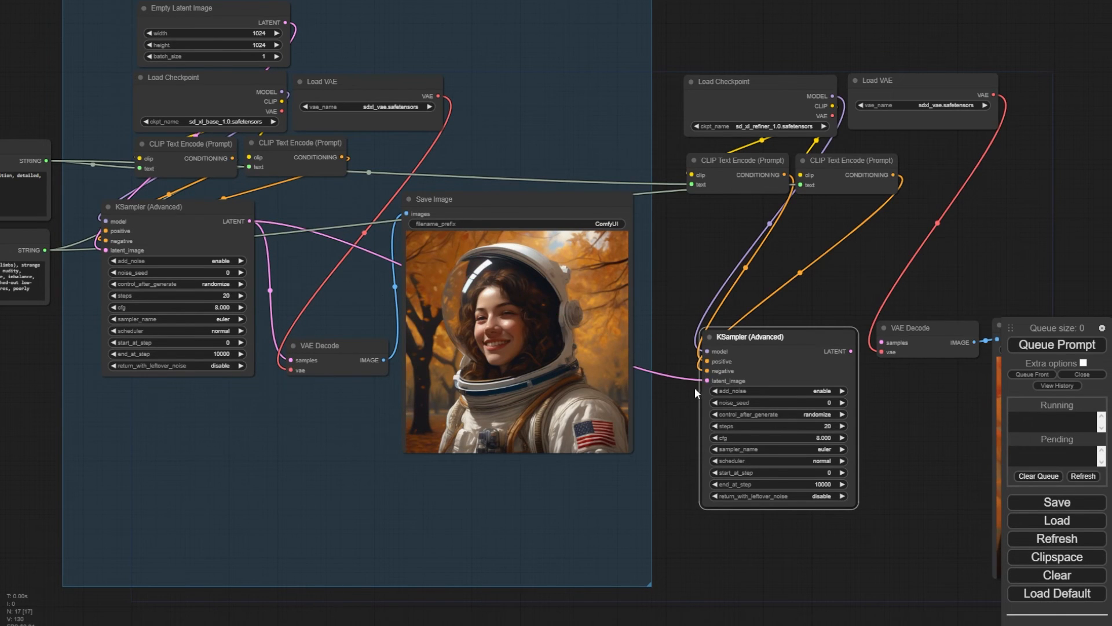
Step: Color the positive prompt Primitive green and the negative prompt Primitive red
{"action": "left_click_drag", "start_coordinate": [153, 450], "coordinate": [379, 533]}
{"action": "right_click", "coordinate": [148, 231]}
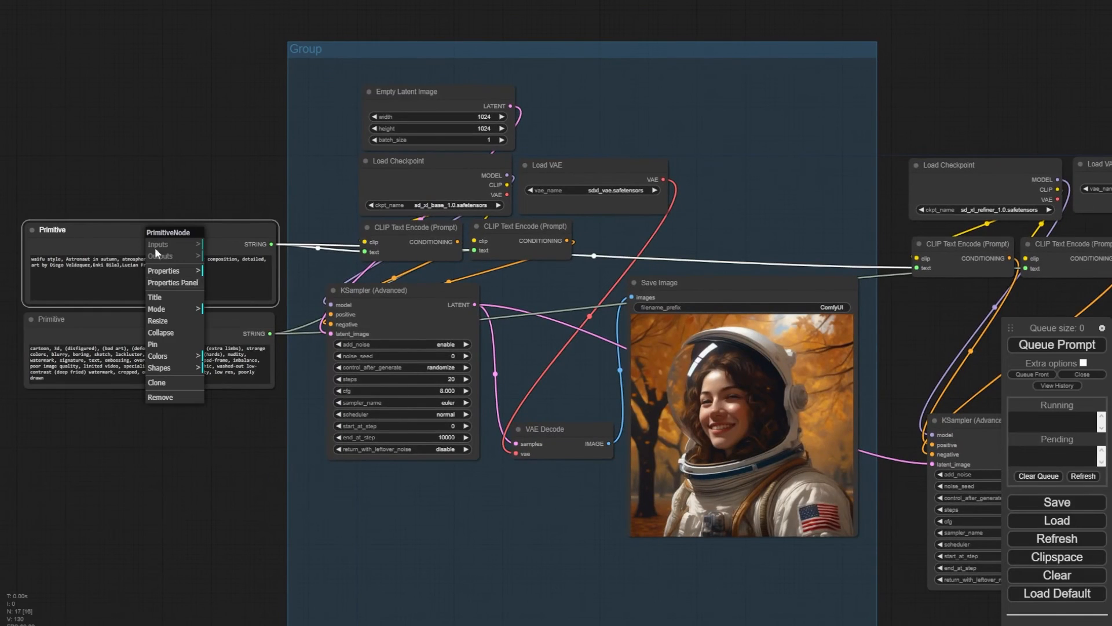
{"action": "left_click", "coordinate": [176, 357]}
{"action": "left_click", "coordinate": [222, 392]}
{"action": "right_click", "coordinate": [163, 317]}
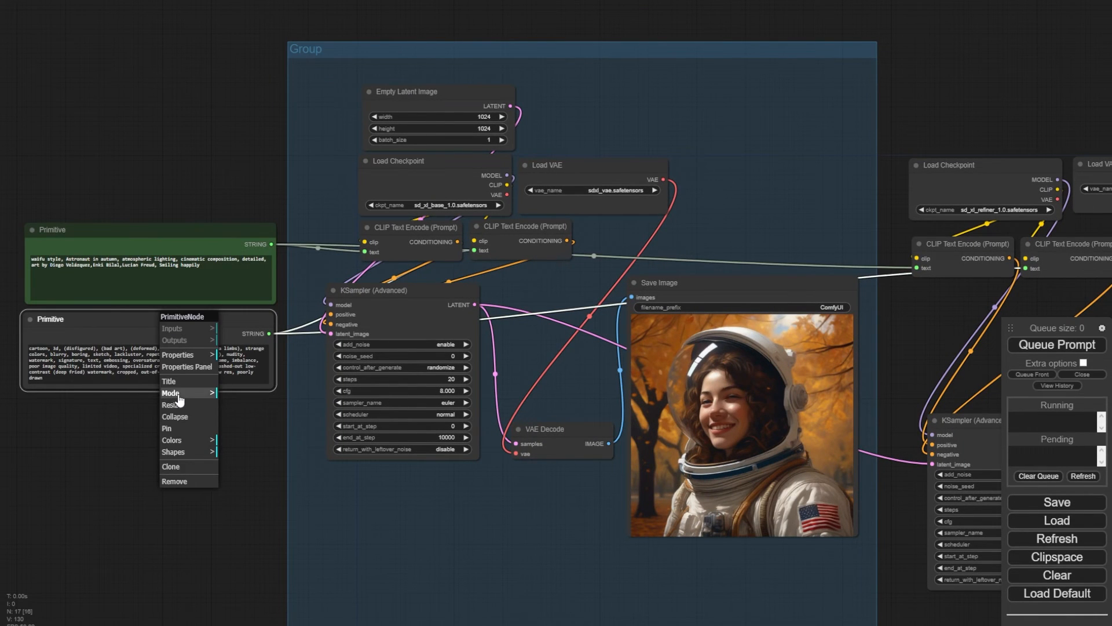
{"action": "left_click", "coordinate": [208, 443]}
{"action": "left_click", "coordinate": [246, 456]}
Step: Color the base group's positive CLIP Text Encode node green and its negative one red
{"action": "left_click_drag", "start_coordinate": [185, 463], "coordinate": [158, 466]}
{"action": "right_click", "coordinate": [382, 231]}
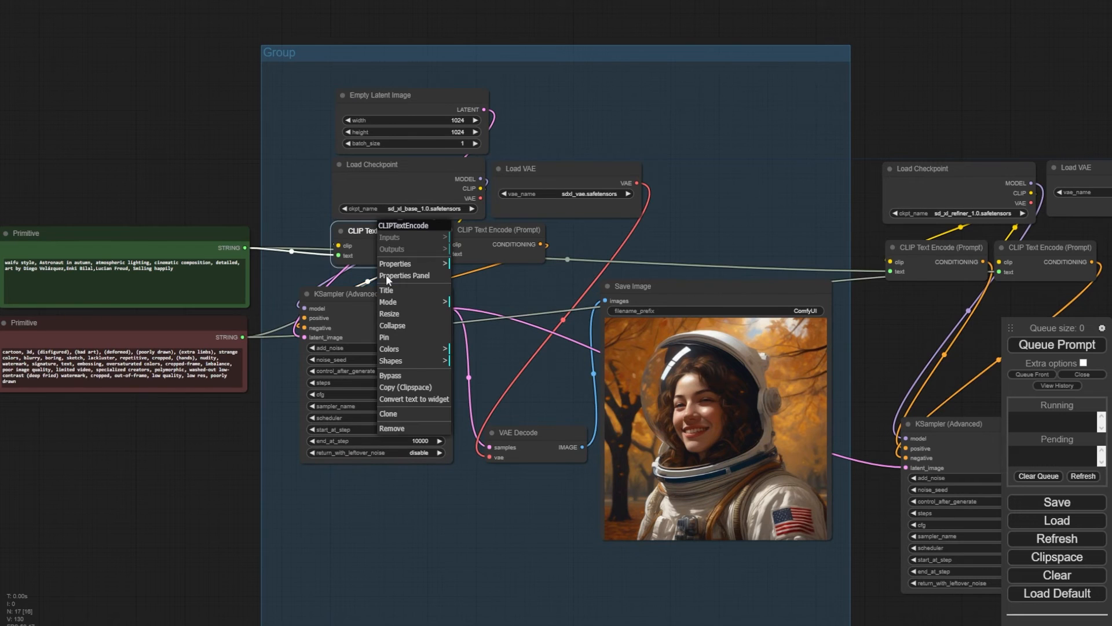
{"action": "left_click", "coordinate": [390, 348]}
{"action": "left_click", "coordinate": [484, 381]}
{"action": "right_click", "coordinate": [487, 229]}
{"action": "left_click", "coordinate": [493, 348]}
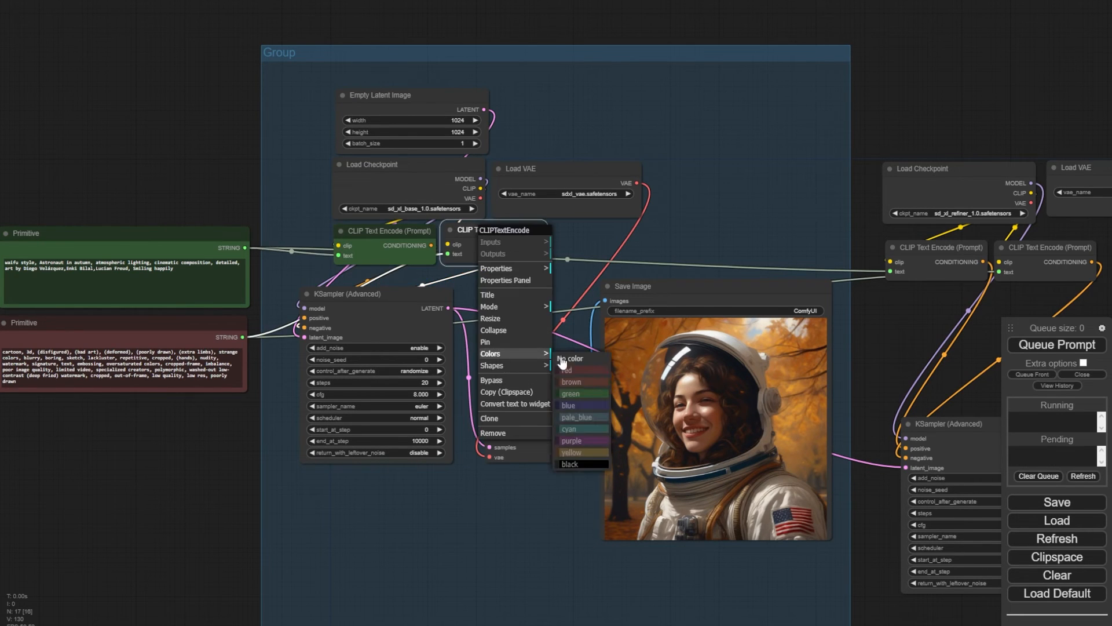
{"action": "left_click", "coordinate": [579, 365]}
Step: Color the refiner's positive CLIP Text Encode node green and its negative one red
{"action": "left_click_drag", "start_coordinate": [958, 175], "coordinate": [753, 207]}
{"action": "right_click", "coordinate": [702, 279]}
{"action": "left_click", "coordinate": [715, 405]}
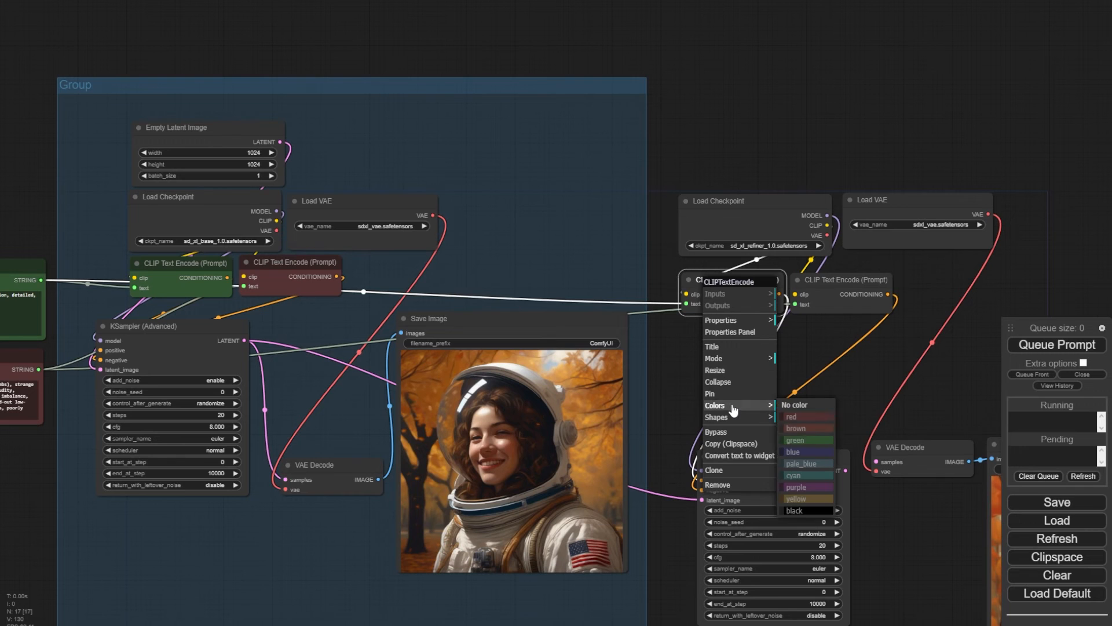
{"action": "left_click", "coordinate": [797, 439]}
{"action": "right_click", "coordinate": [834, 293]}
{"action": "left_click", "coordinate": [846, 409]}
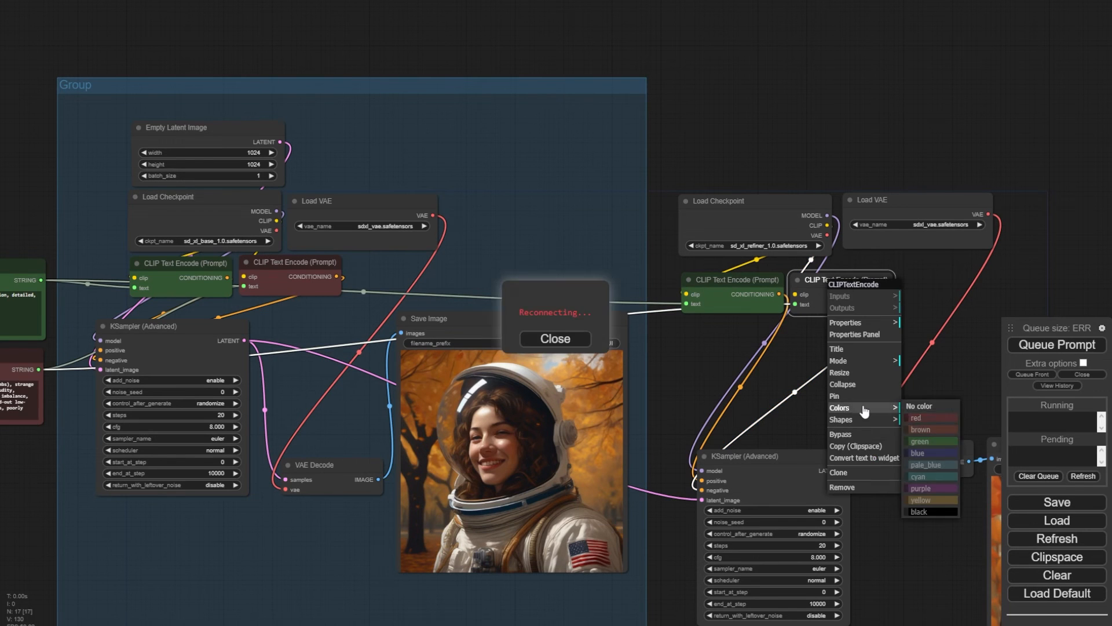
{"action": "left_click", "coordinate": [916, 417]}
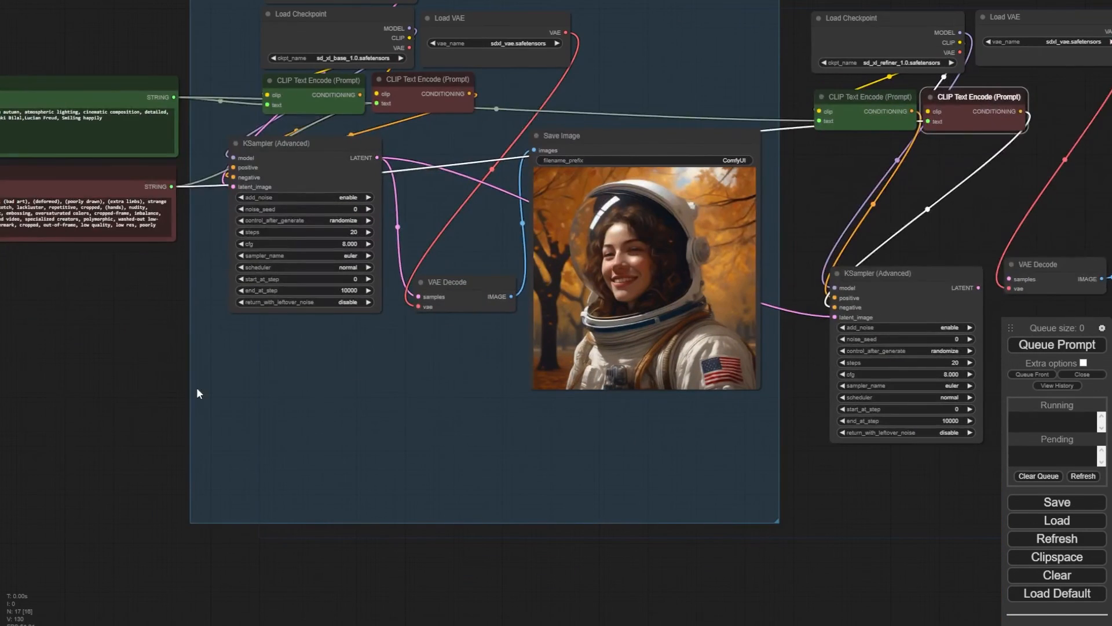
Step: Set end_at_step to 20 on the base KSampler (Advanced)
{"action": "left_click_drag", "start_coordinate": [98, 395], "coordinate": [20, 459]}
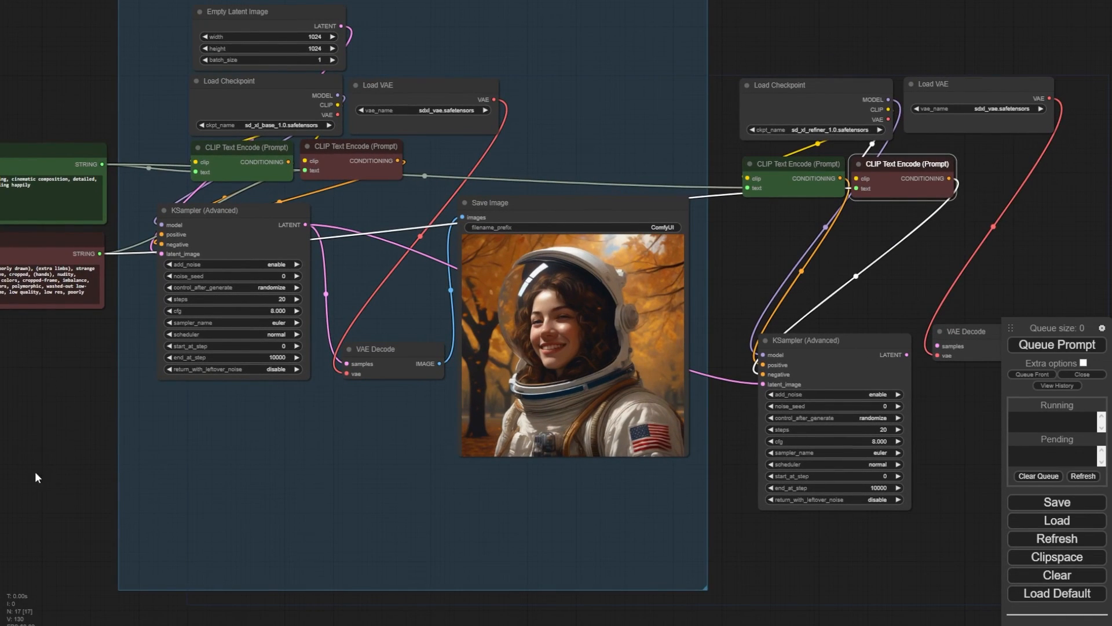
{"action": "scroll", "coordinate": [36, 476], "scroll_direction": "up", "scroll_amount": 4}
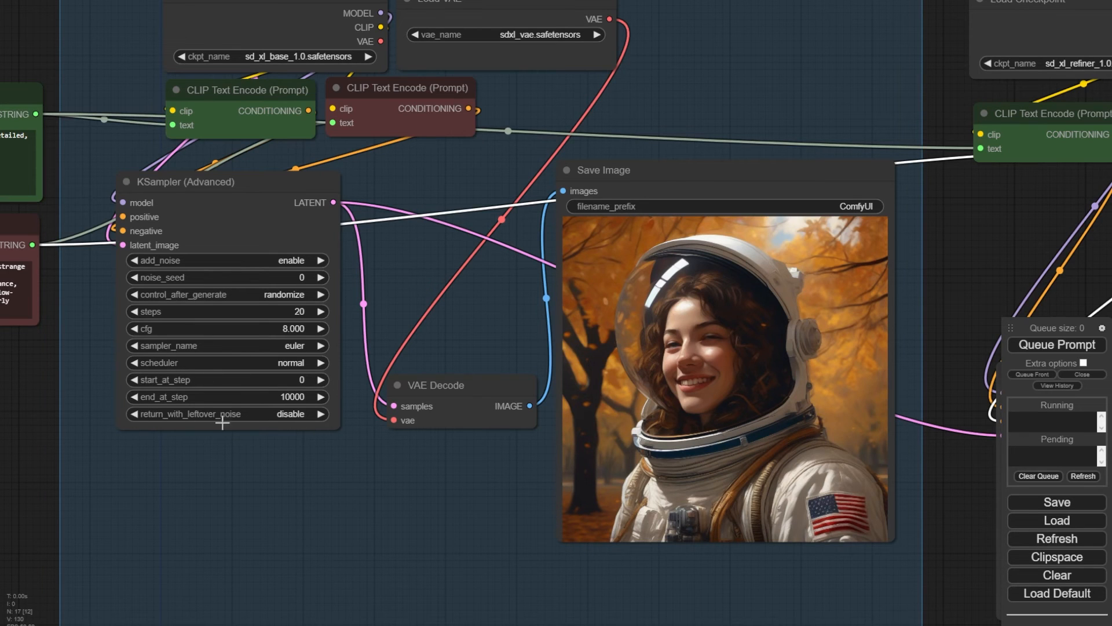
{"action": "left_click", "coordinate": [299, 398]}
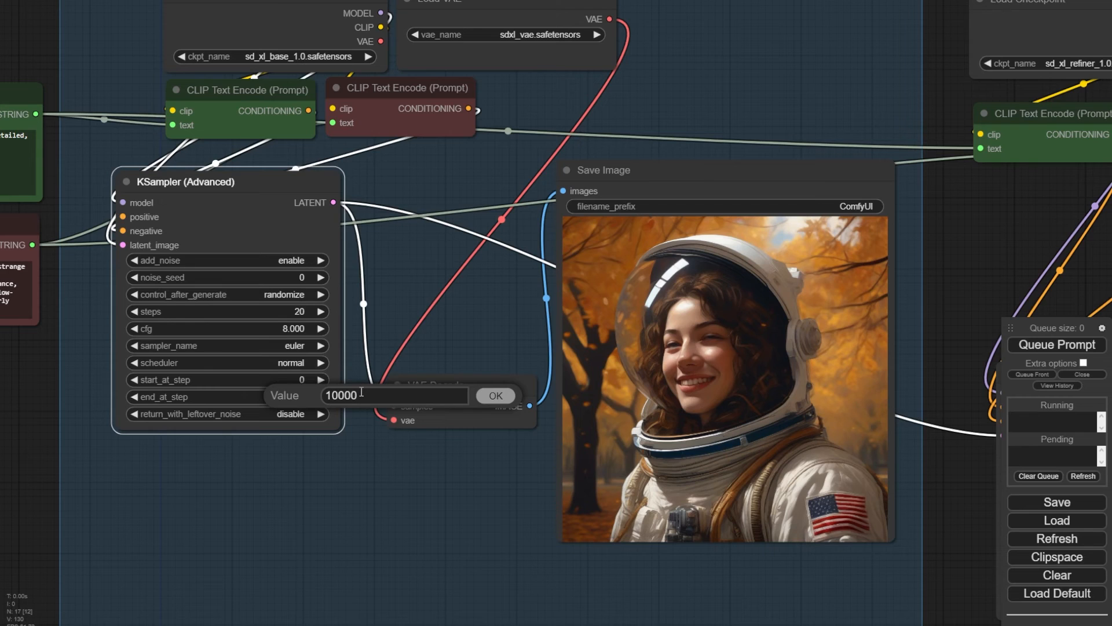
{"action": "left_click_drag", "start_coordinate": [361, 393], "coordinate": [319, 384]}
{"action": "type", "text": "20"}
{"action": "left_click", "coordinate": [498, 399]}
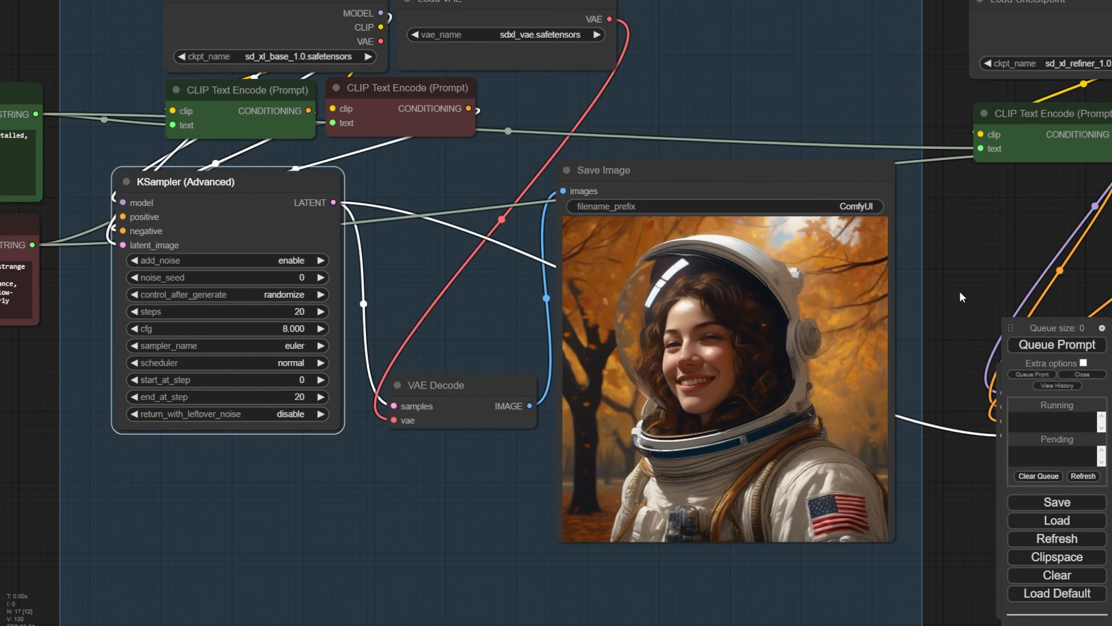
Step: Set return_with_leftover_noise to enable on the base KSampler (Advanced)
{"action": "left_click_drag", "start_coordinate": [961, 288], "coordinate": [799, 197]}
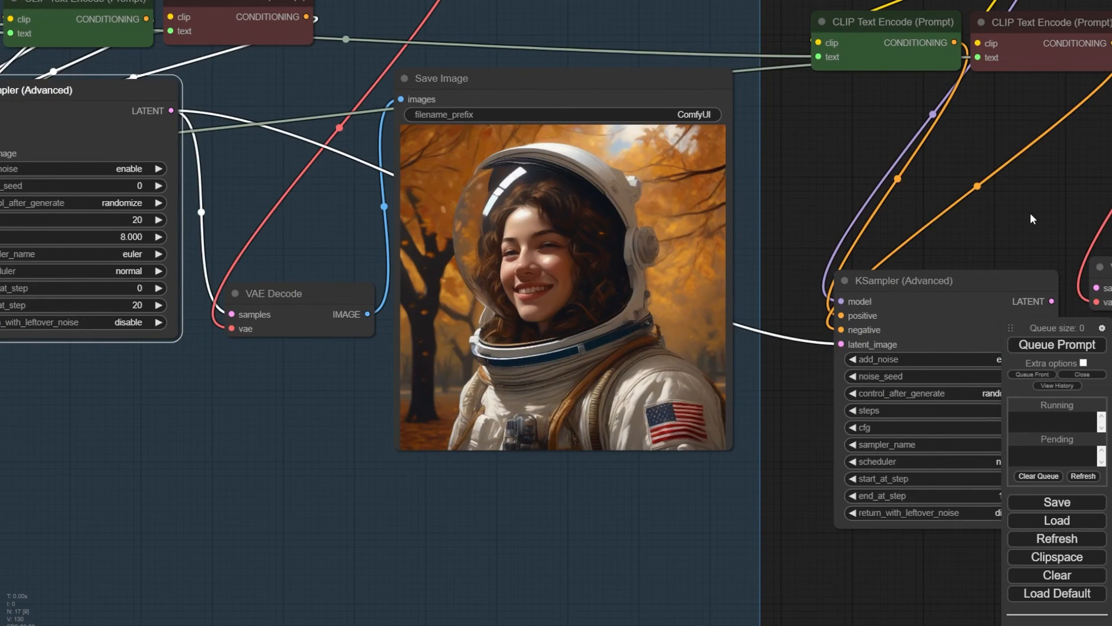
{"action": "left_click_drag", "start_coordinate": [1030, 213], "coordinate": [1056, 137]}
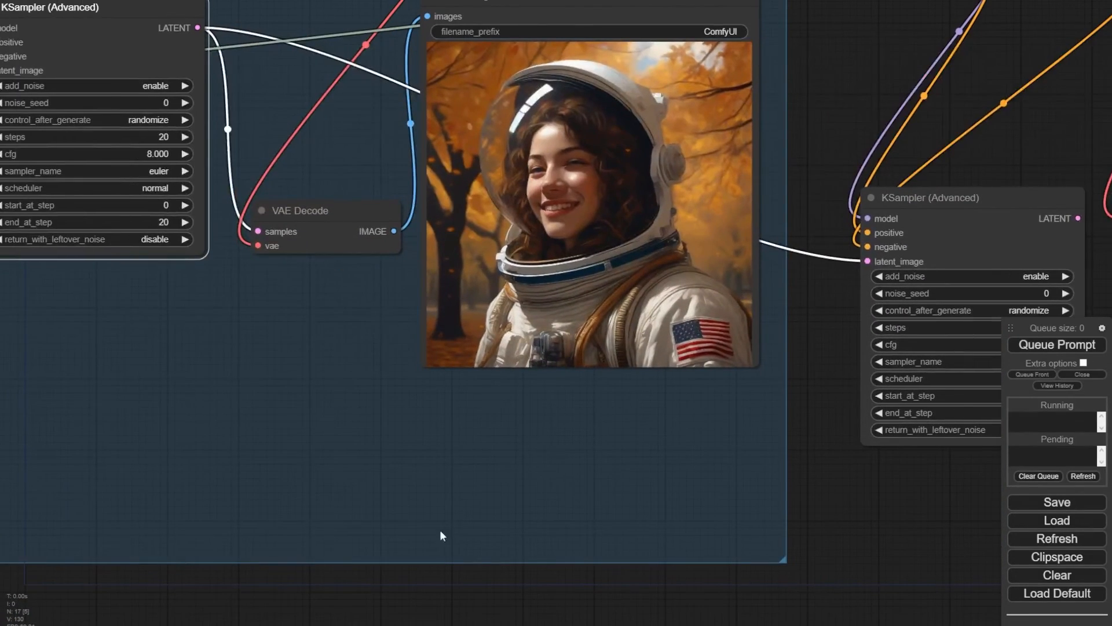
{"action": "left_click_drag", "start_coordinate": [337, 587], "coordinate": [536, 625]}
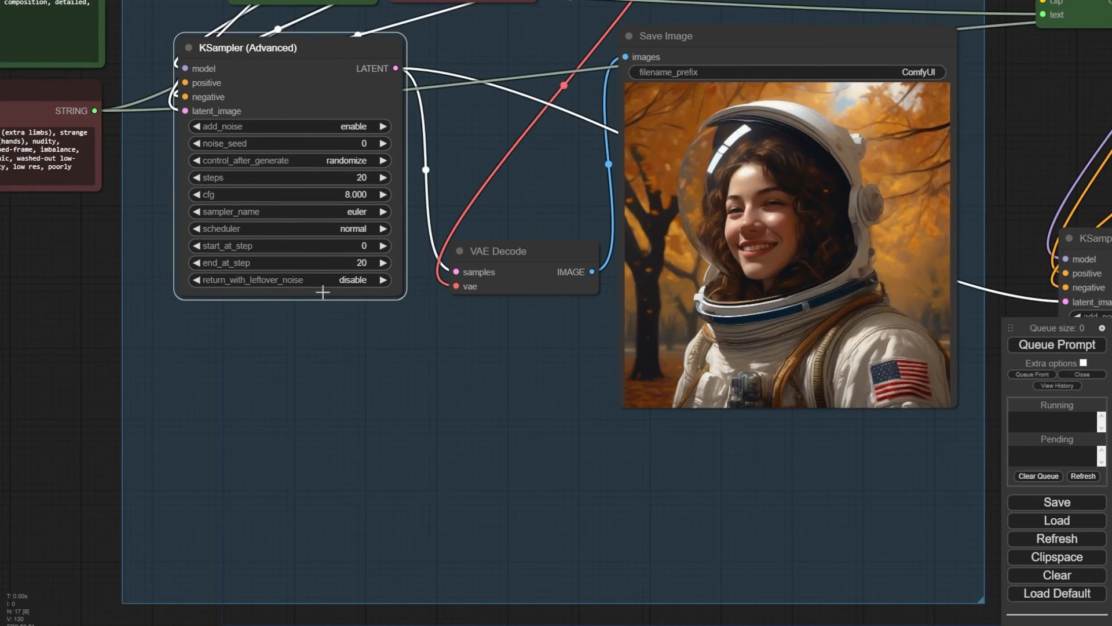
{"action": "left_click", "coordinate": [362, 280]}
{"action": "left_click", "coordinate": [380, 282]}
Step: Set start_at_step to 20 on the refiner KSampler (Advanced)
{"action": "left_click_drag", "start_coordinate": [70, 329], "coordinate": [0, 305]}
{"action": "left_click_drag", "start_coordinate": [985, 478], "coordinate": [569, 495]}
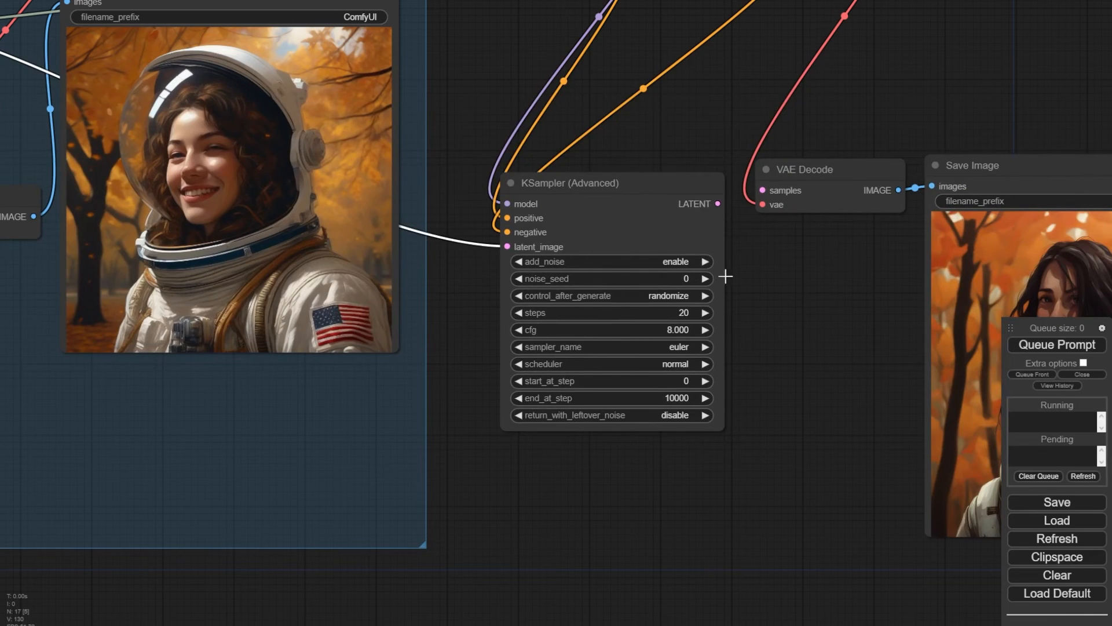
{"action": "left_click", "coordinate": [683, 382]}
{"action": "left_click_drag", "start_coordinate": [733, 383], "coordinate": [680, 359]}
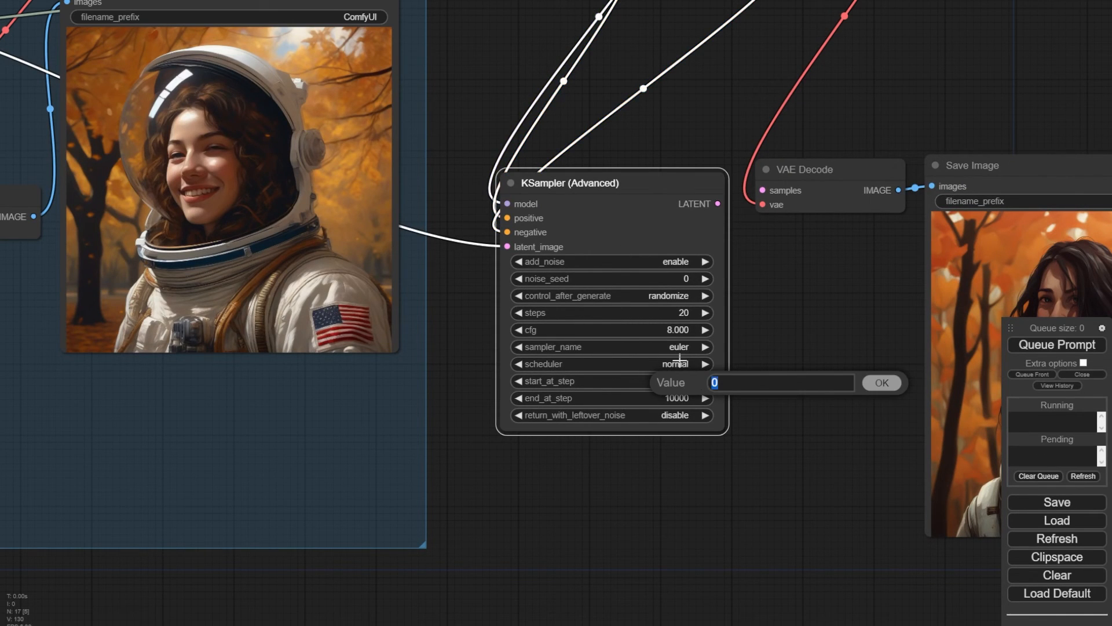
{"action": "type", "text": "20"}
{"action": "left_click", "coordinate": [873, 384]}
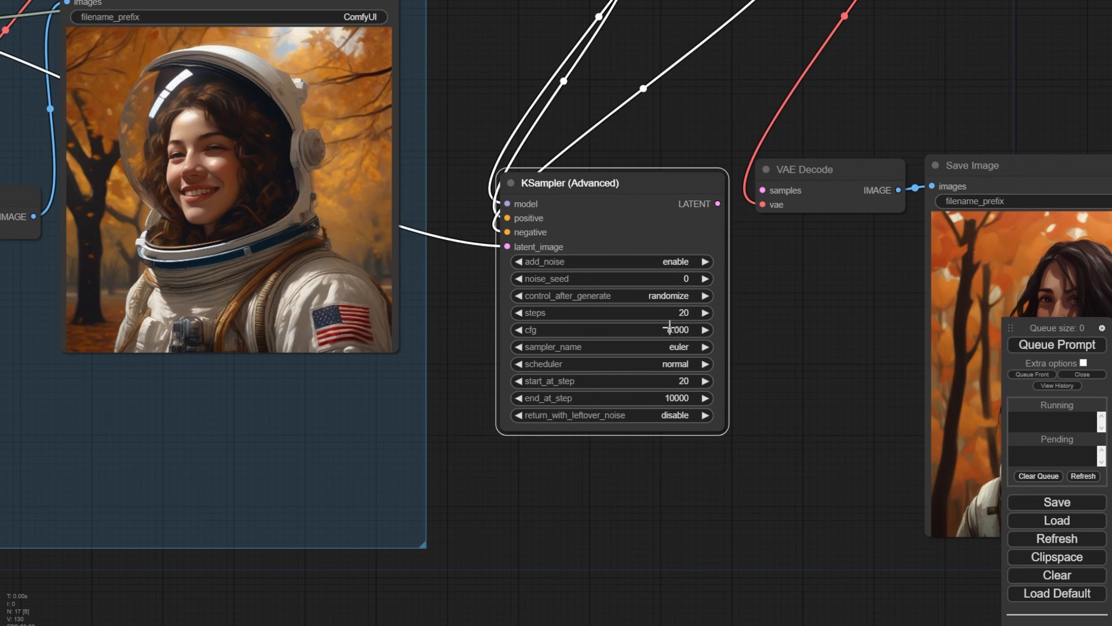
Step: Set end_at_step to 40 on the refiner KSampler (Advanced)
{"action": "left_click", "coordinate": [693, 399]}
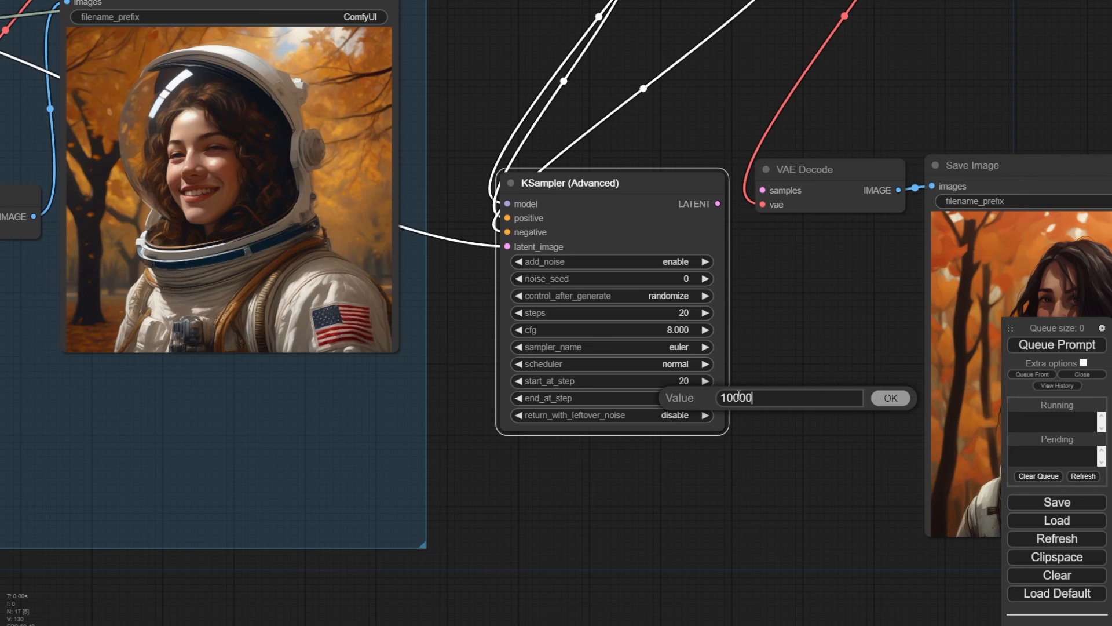
{"action": "key", "text": "ctrl+a"}
{"action": "type", "text": "40"}
{"action": "left_click", "coordinate": [890, 398]}
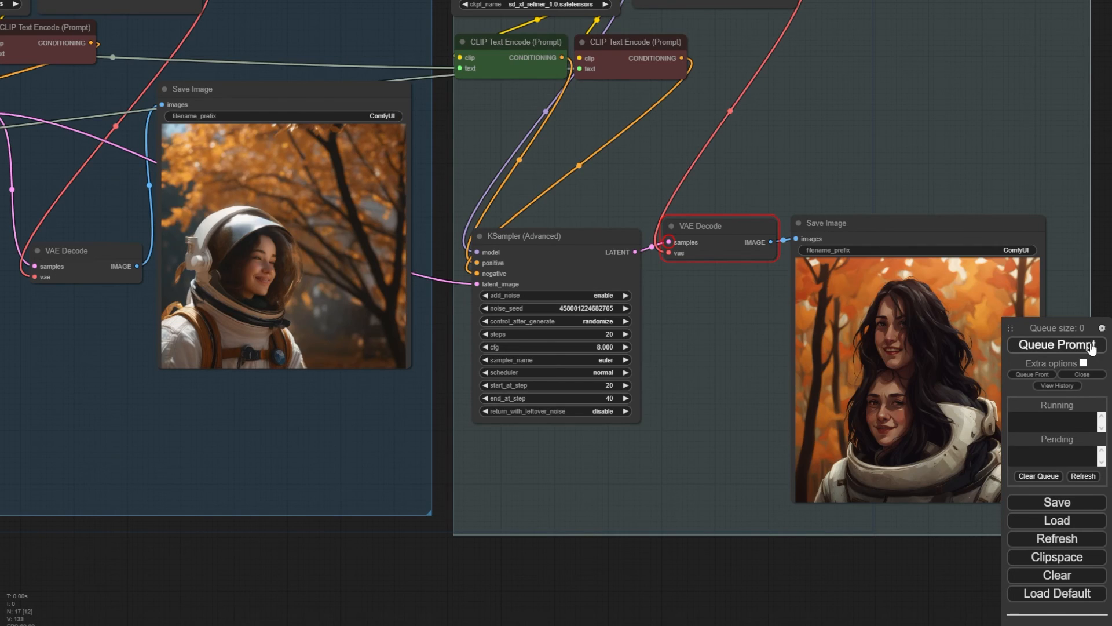
Step: Queue the prompt to generate the base and refiner images with the advanced samplers
{"action": "key", "text": "ctrl+Return"}
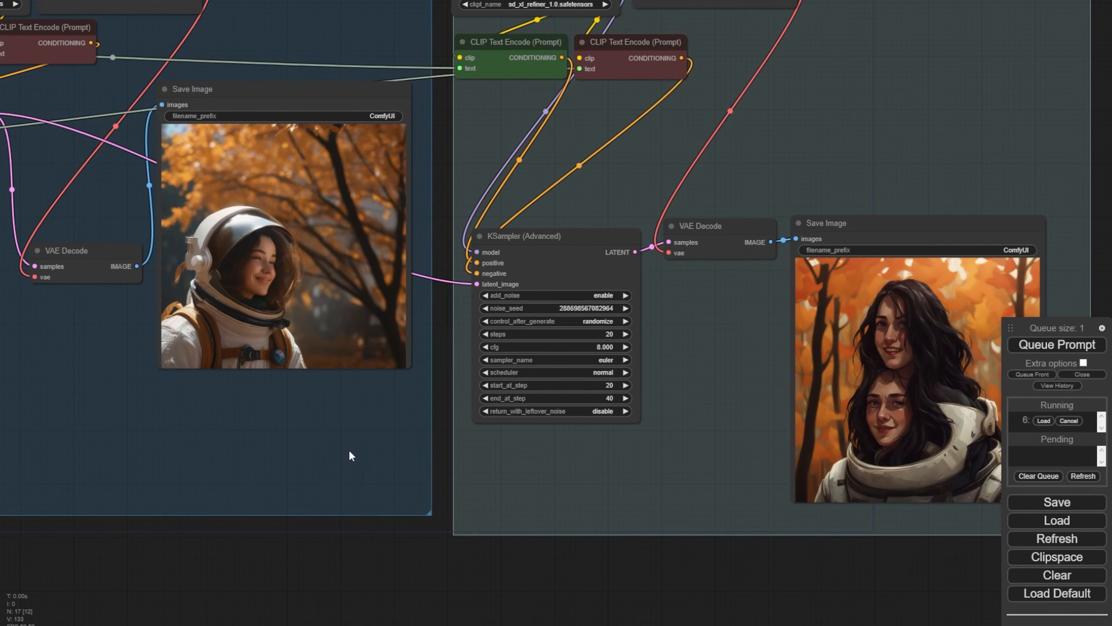
{"action": "left_click_drag", "start_coordinate": [348, 449], "coordinate": [363, 448]}
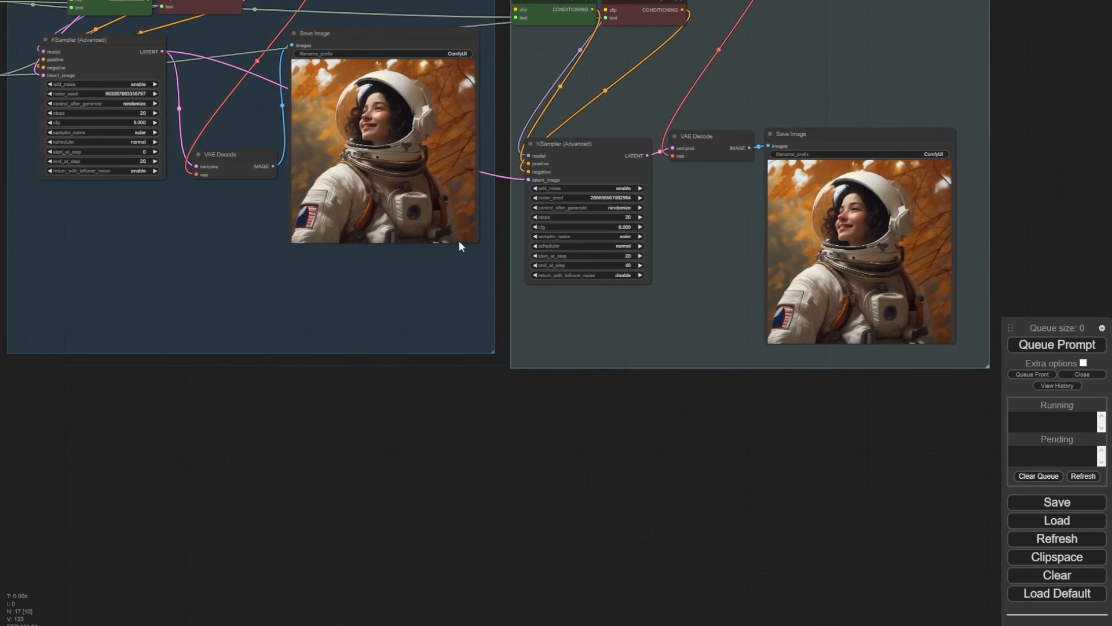
Step: Place the base and refiner Save Image nodes side by side and compare their images up close
{"action": "left_click_drag", "start_coordinate": [411, 32], "coordinate": [430, 374]}
{"action": "left_click_drag", "start_coordinate": [890, 151], "coordinate": [631, 385]}
{"action": "scroll", "coordinate": [728, 539], "scroll_direction": "up", "scroll_amount": 8}
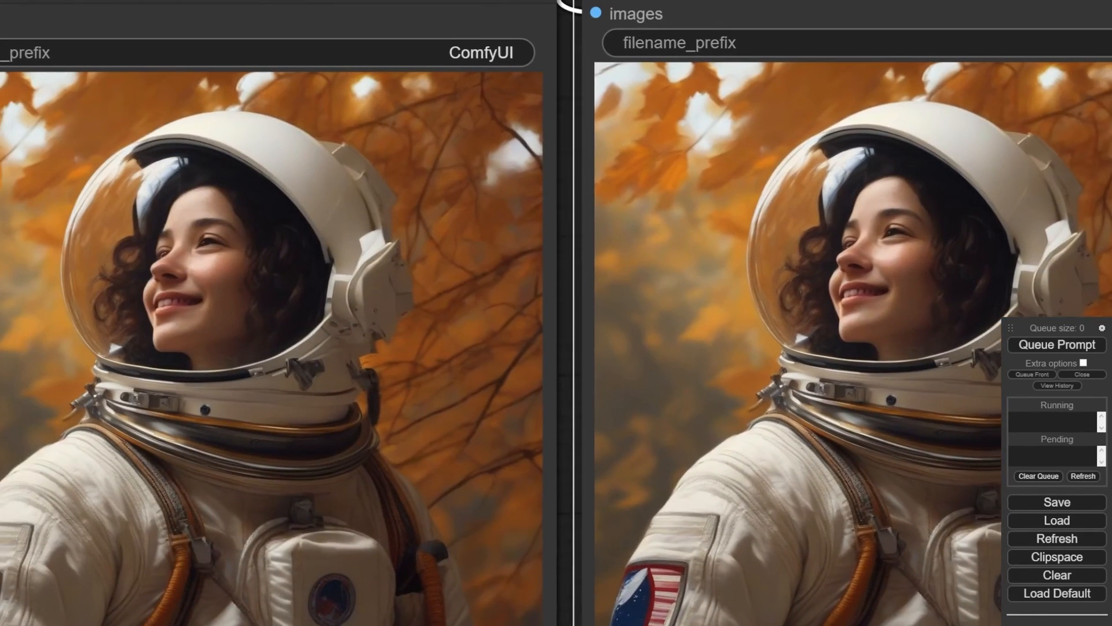
Step: Set end_at_step to 16 on the base KSampler (Advanced)
{"action": "left_click_drag", "start_coordinate": [567, 348], "coordinate": [545, 329]}
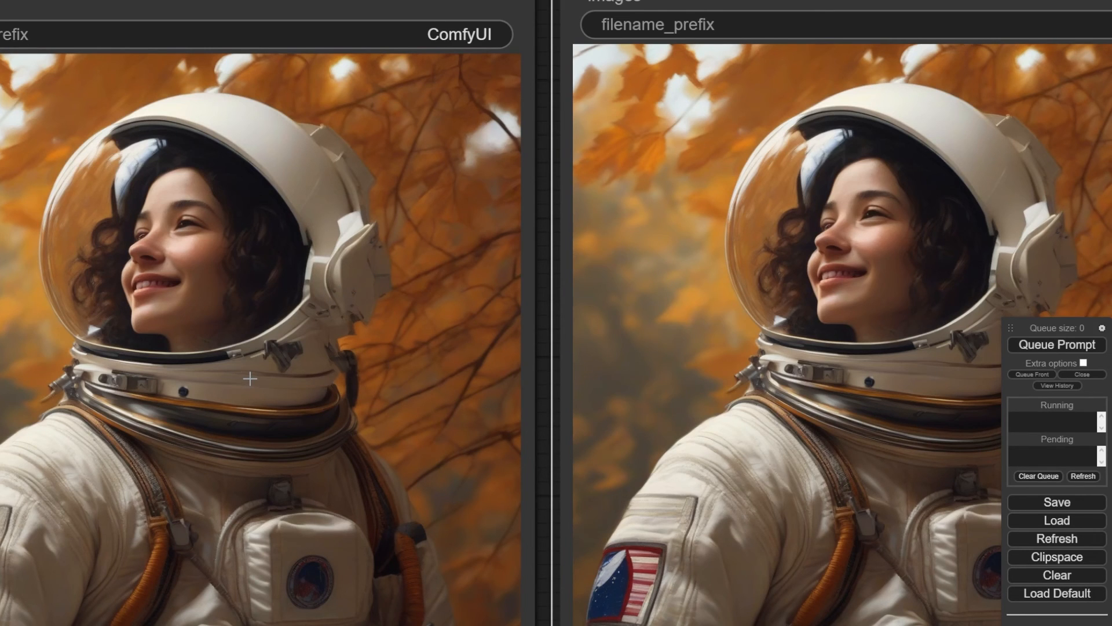
{"action": "scroll", "coordinate": [249, 379], "scroll_direction": "down", "scroll_amount": 5}
{"action": "left_click_drag", "start_coordinate": [280, 157], "coordinate": [287, 153]}
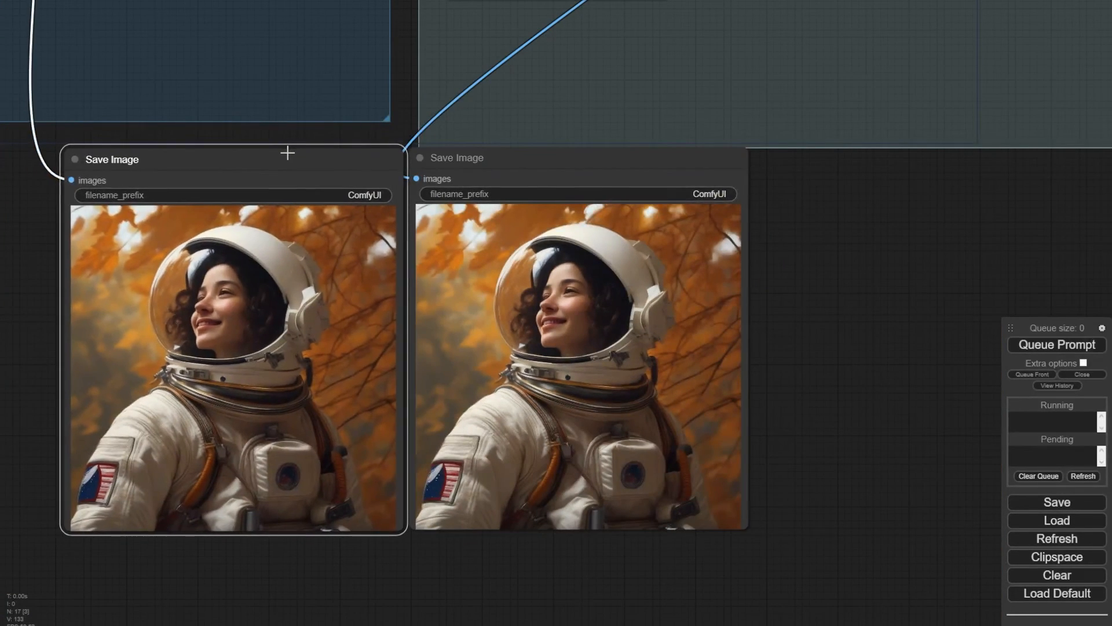
{"action": "left_click_drag", "start_coordinate": [208, 144], "coordinate": [399, 615]}
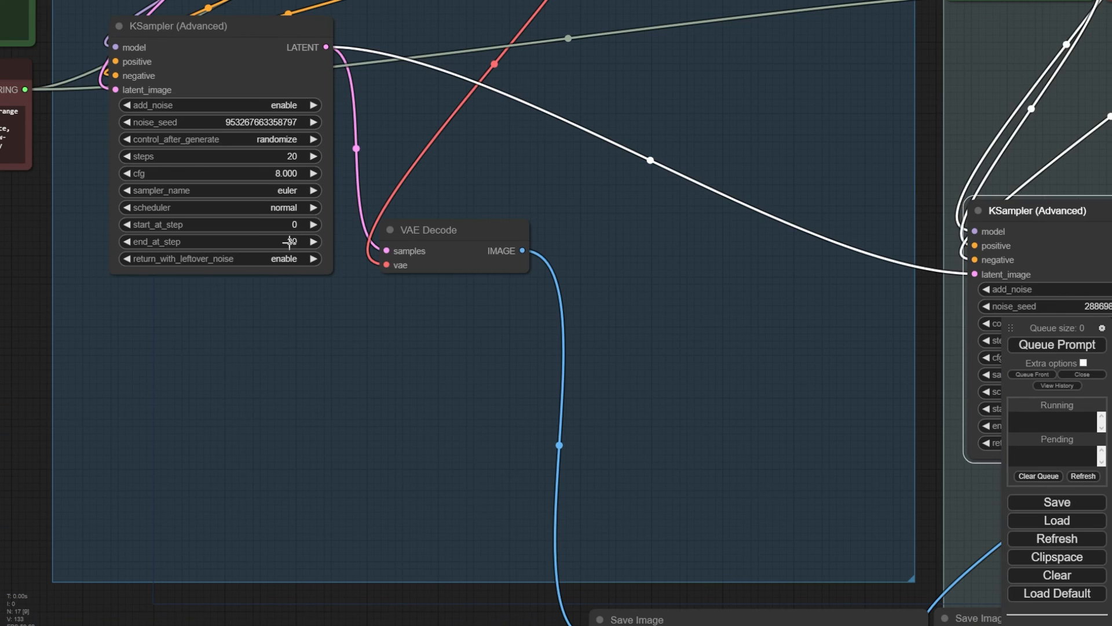
{"action": "left_click_drag", "start_coordinate": [289, 241], "coordinate": [286, 242]}
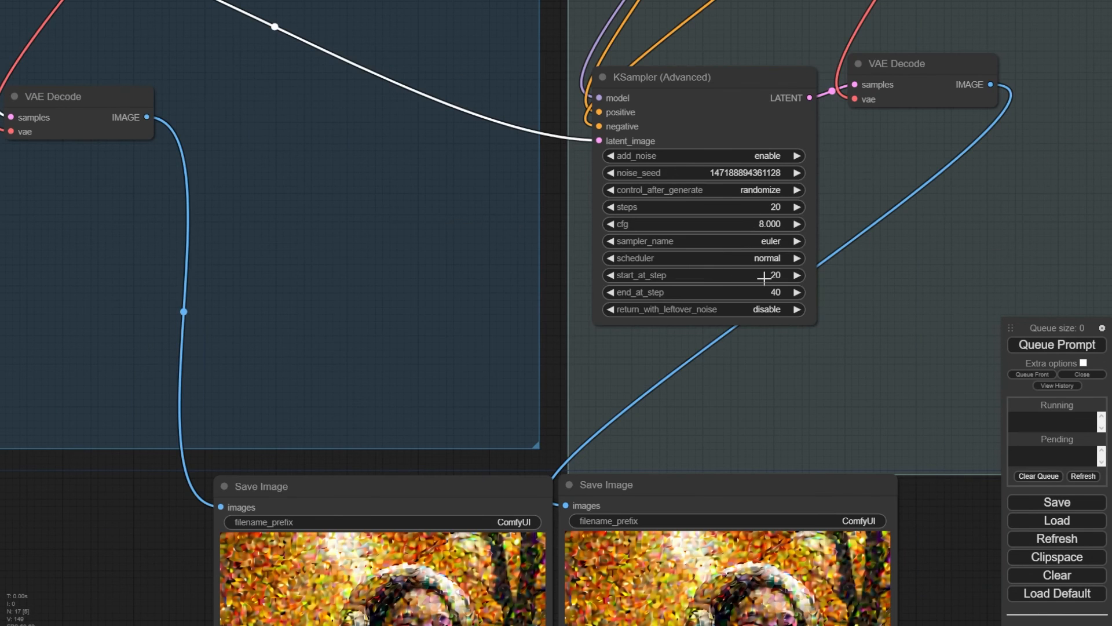
Step: Set start_at_step to 16 on the refiner KSampler (Advanced)
{"action": "left_click", "coordinate": [765, 278]}
{"action": "left_click_drag", "start_coordinate": [803, 279], "coordinate": [788, 276]}
{"action": "type", "text": "1"}
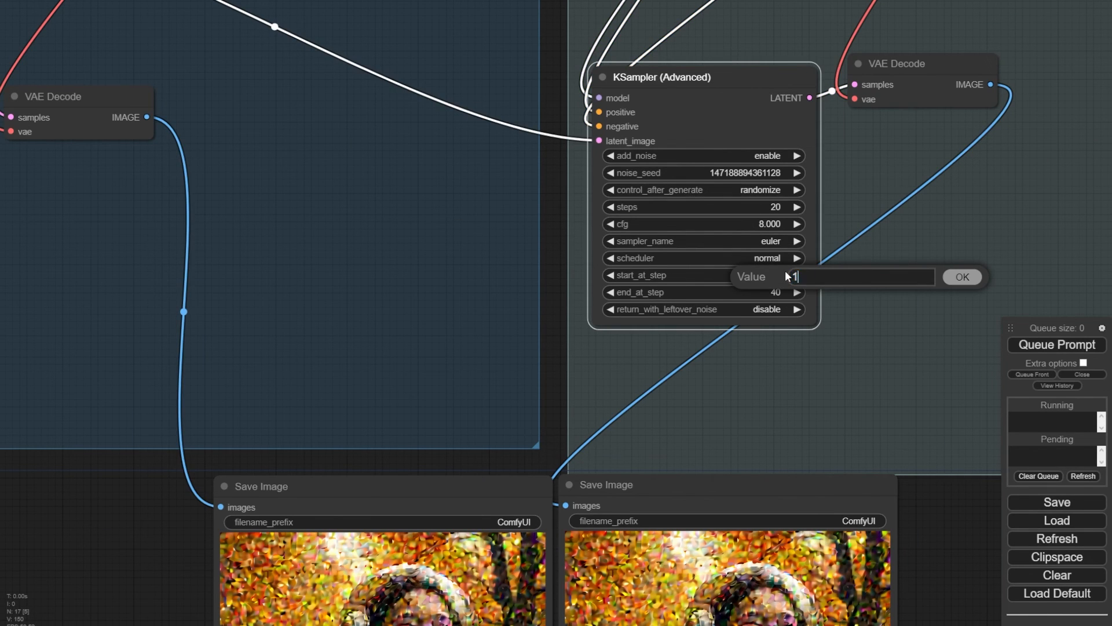
{"action": "type", "text": "6"}
{"action": "left_click", "coordinate": [957, 277]}
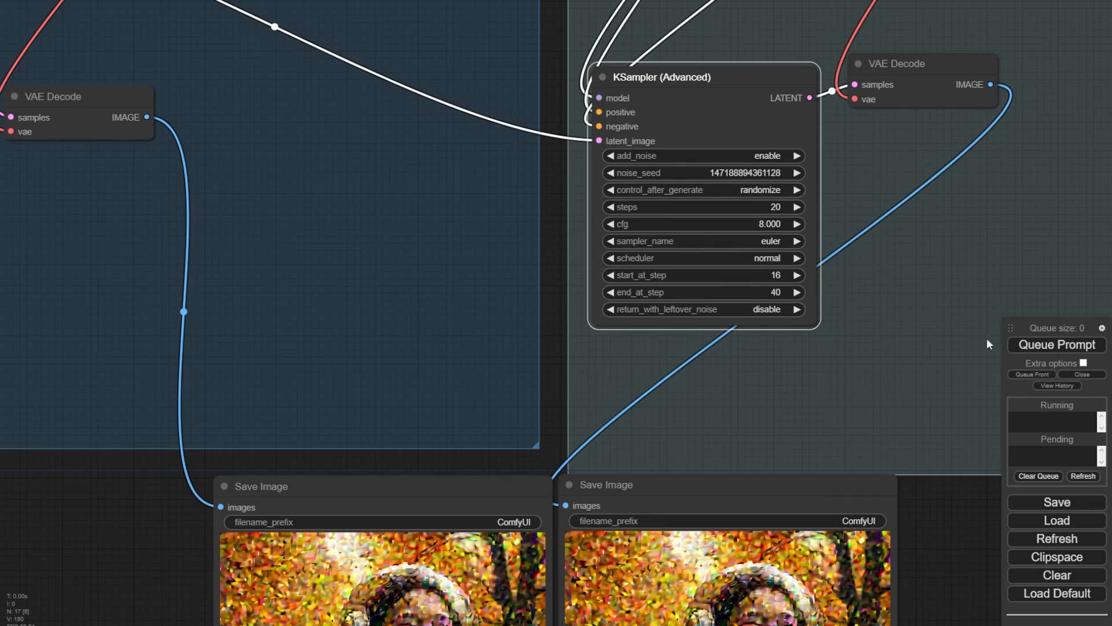
Step: Queue the prompt with the new step split and examine the refined image up close
{"action": "left_click", "coordinate": [1046, 344]}
{"action": "left_click_drag", "start_coordinate": [944, 526], "coordinate": [918, 286]}
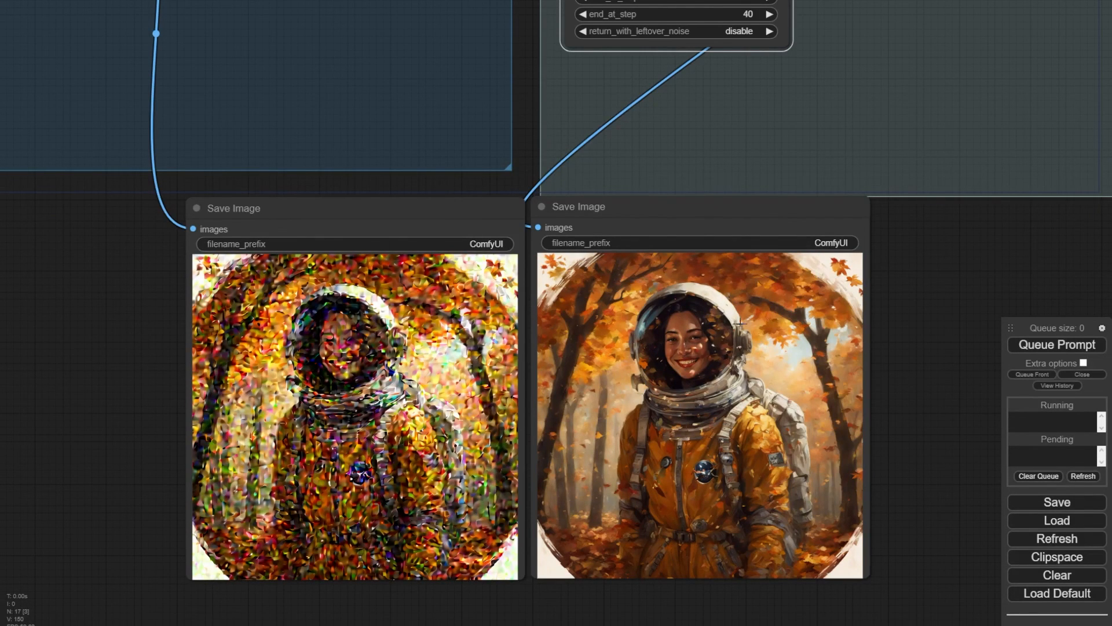
{"action": "scroll", "coordinate": [697, 346], "scroll_direction": "up", "scroll_amount": 4}
{"action": "scroll", "coordinate": [697, 346], "scroll_direction": "up", "scroll_amount": 4}
{"action": "scroll", "coordinate": [697, 344], "scroll_direction": "up", "scroll_amount": 5}
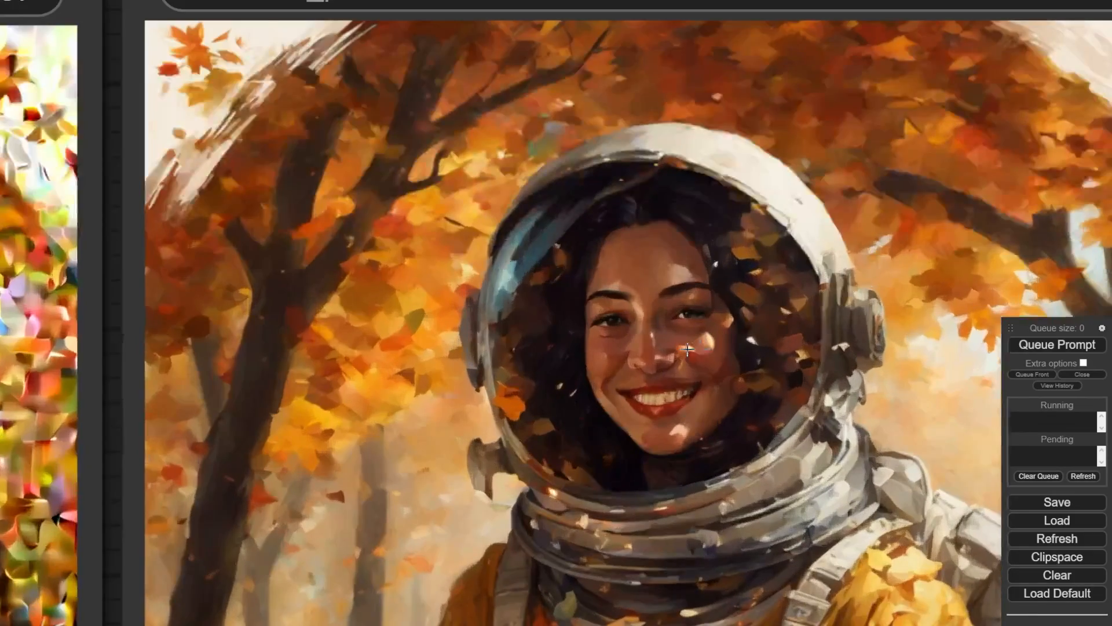
{"action": "scroll", "coordinate": [681, 355], "scroll_direction": "down", "scroll_amount": 3}
{"action": "scroll", "coordinate": [646, 360], "scroll_direction": "down", "scroll_amount": 3}
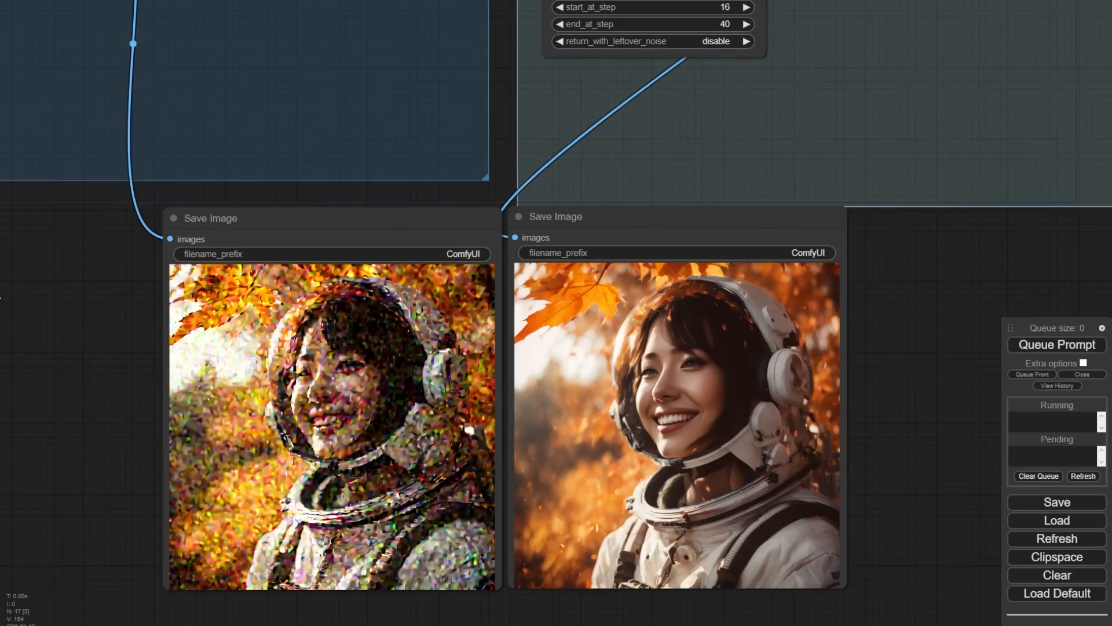
Step: Convert end_at_step to an input on the base KSampler (Advanced) and start_at_step to an input on the refiner one
{"action": "left_click_drag", "start_coordinate": [61, 414], "coordinate": [77, 497]}
{"action": "scroll", "coordinate": [79, 497], "scroll_direction": "down", "scroll_amount": 4}
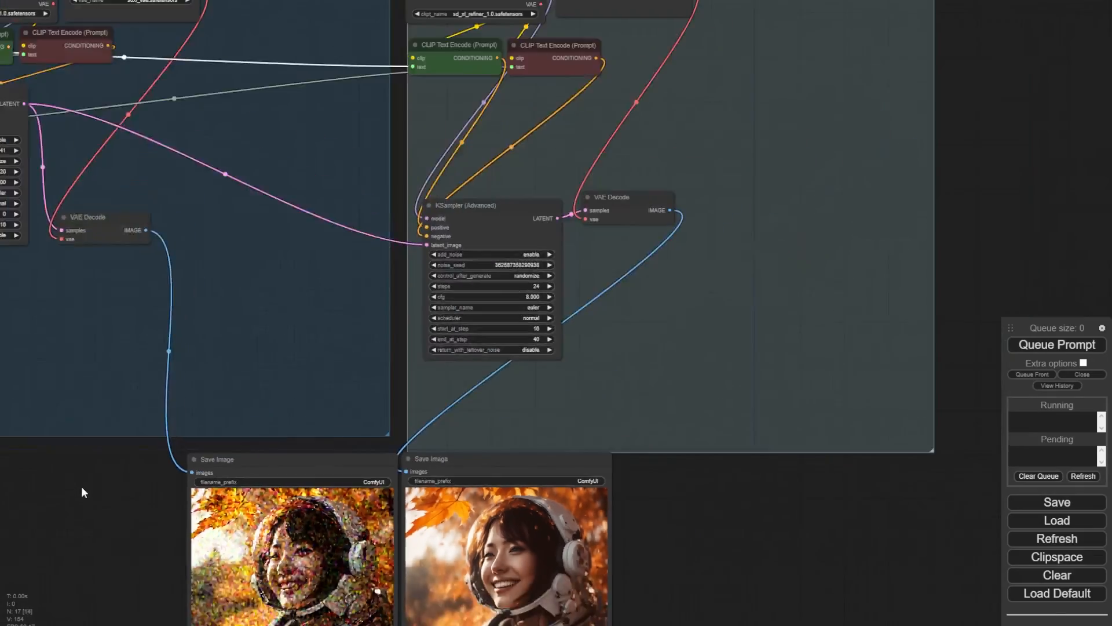
{"action": "left_click_drag", "start_coordinate": [688, 551], "coordinate": [812, 599]}
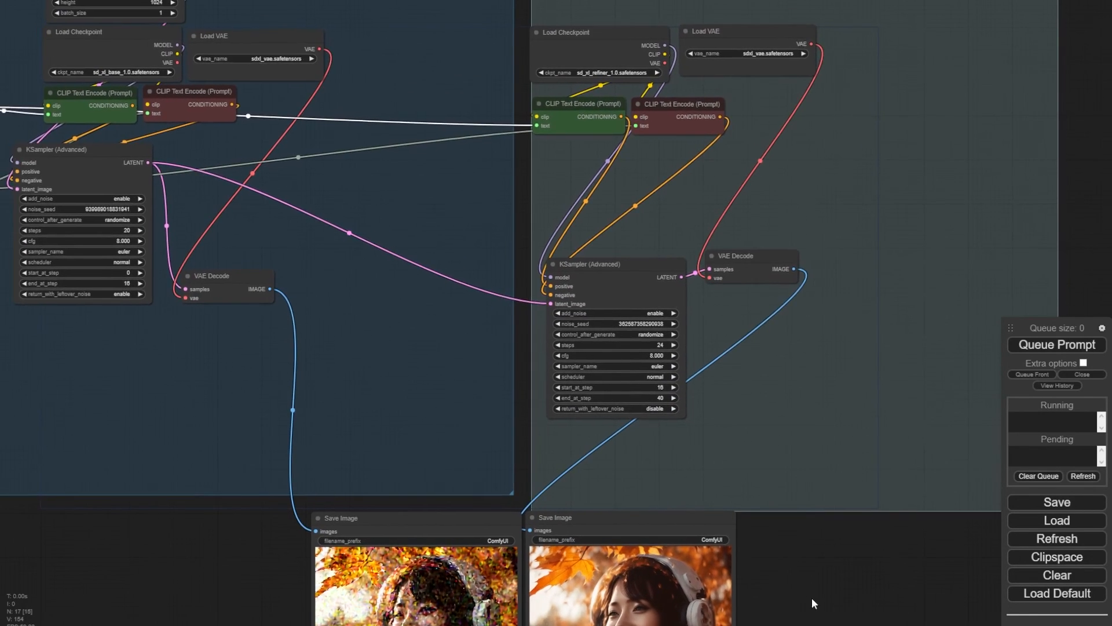
{"action": "left_click_drag", "start_coordinate": [106, 552], "coordinate": [263, 598]}
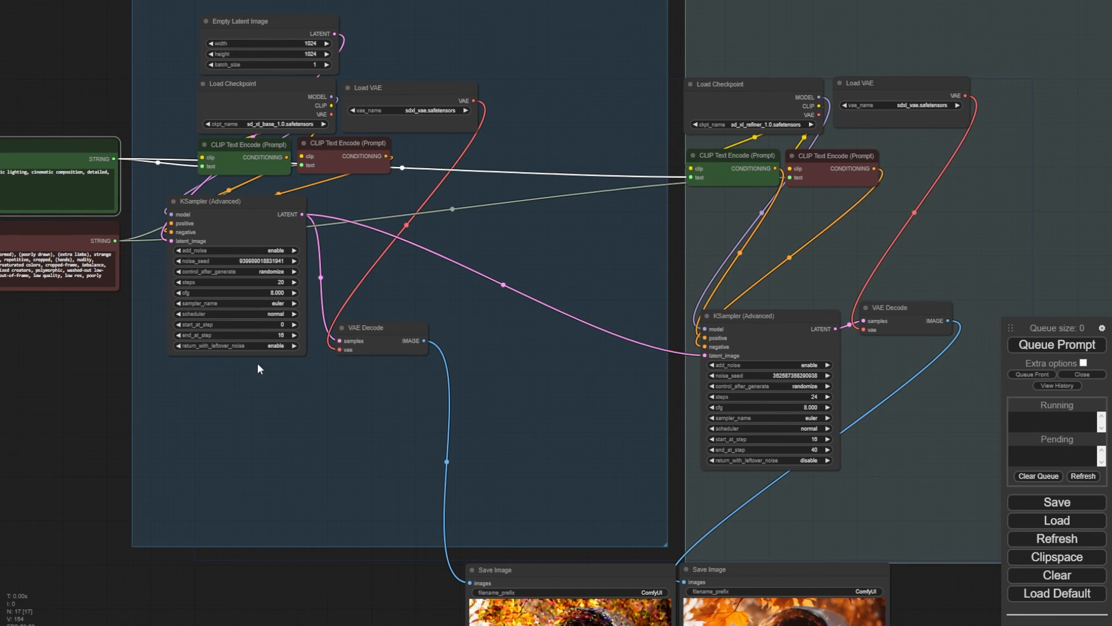
{"action": "left_click_drag", "start_coordinate": [43, 392], "coordinate": [218, 405]}
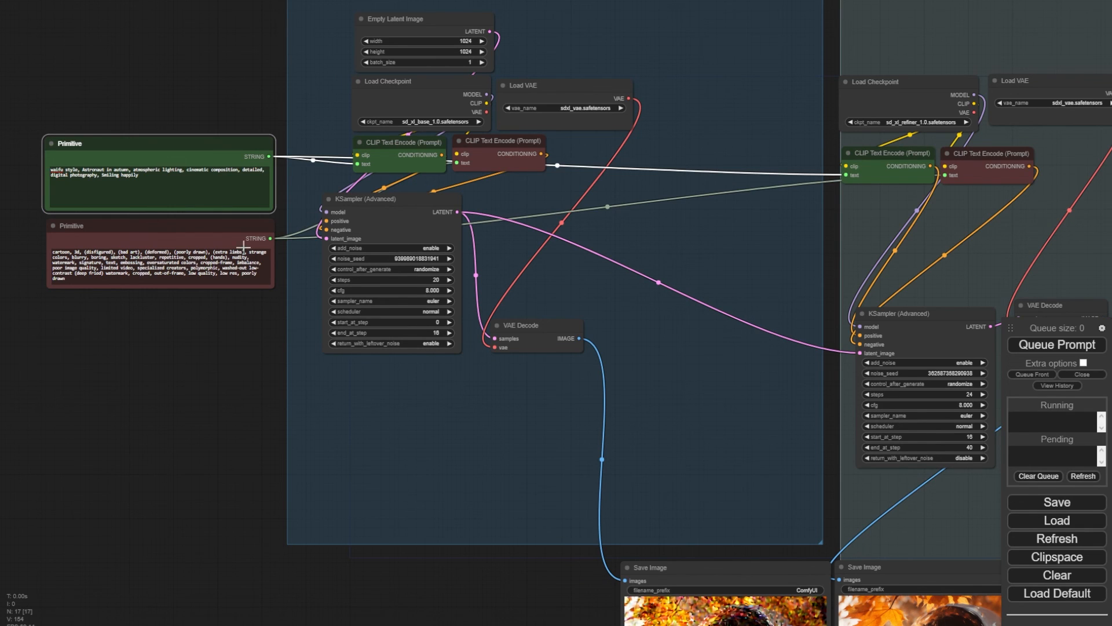
{"action": "right_click", "coordinate": [406, 230]}
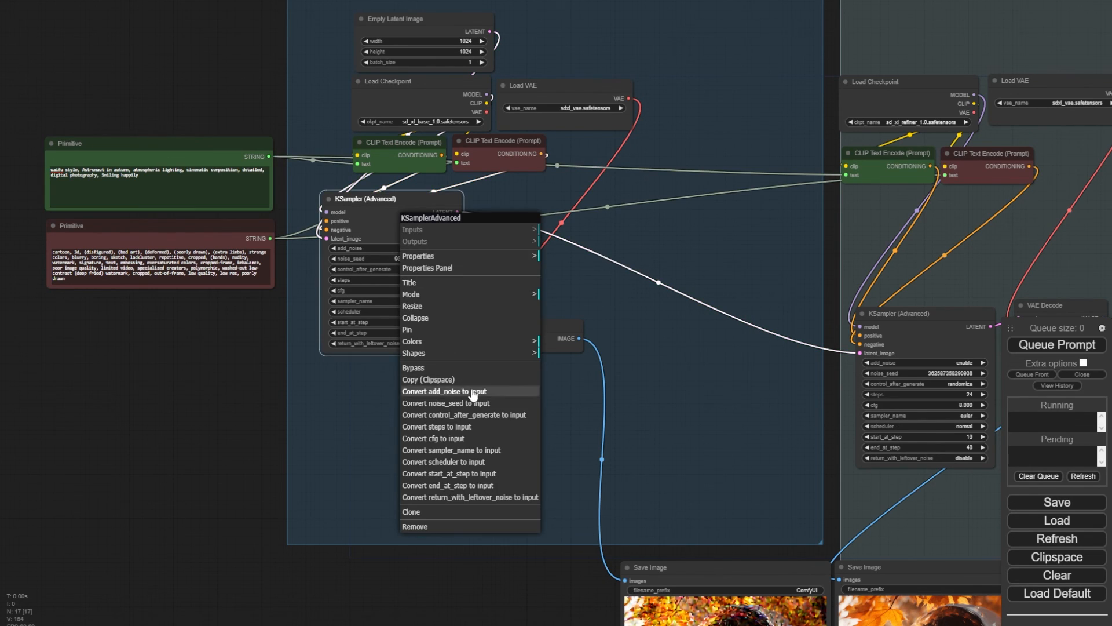
{"action": "left_click", "coordinate": [485, 486]}
{"action": "right_click", "coordinate": [946, 315]}
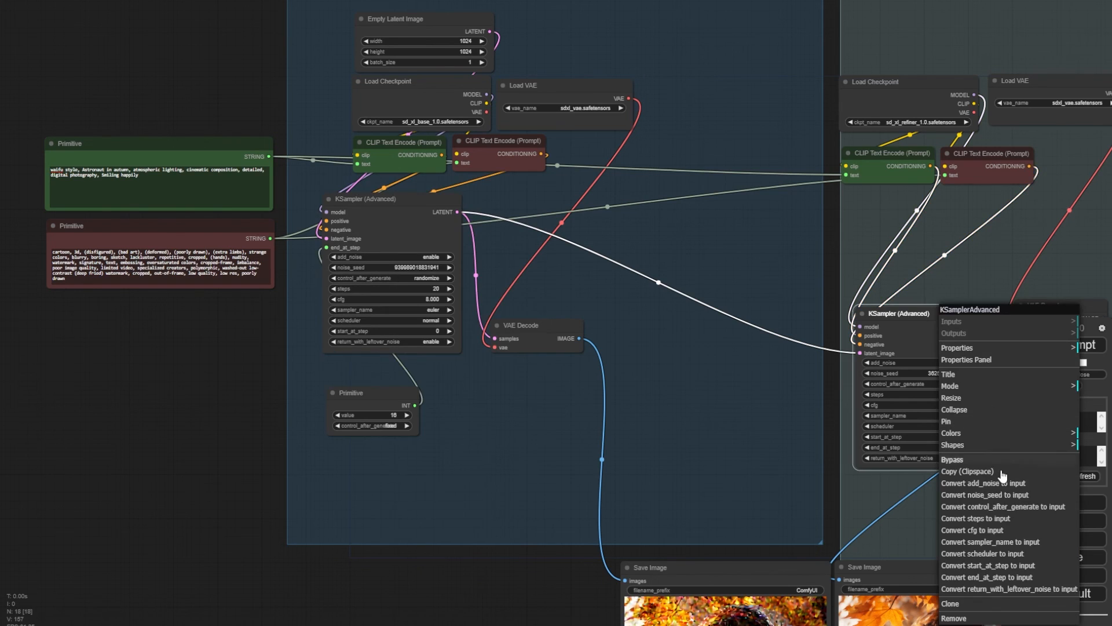
{"action": "left_click", "coordinate": [1008, 567]}
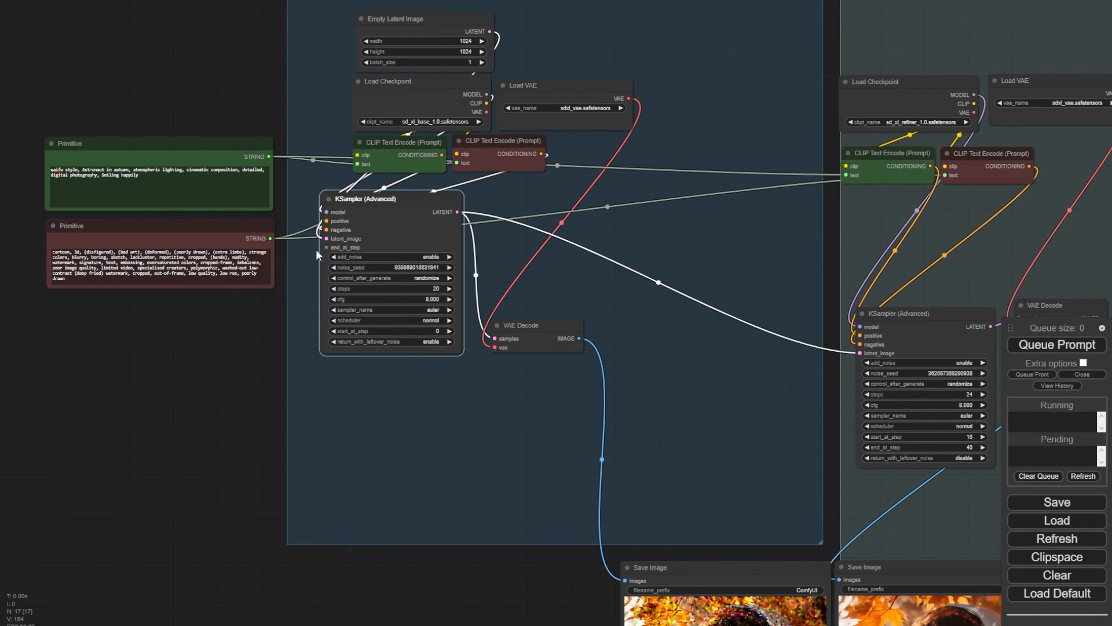
Step: Add a Primitive node feeding the base sampler's end_at_step input and place it below that sampler
{"action": "left_click_drag", "start_coordinate": [327, 248], "coordinate": [259, 324]}
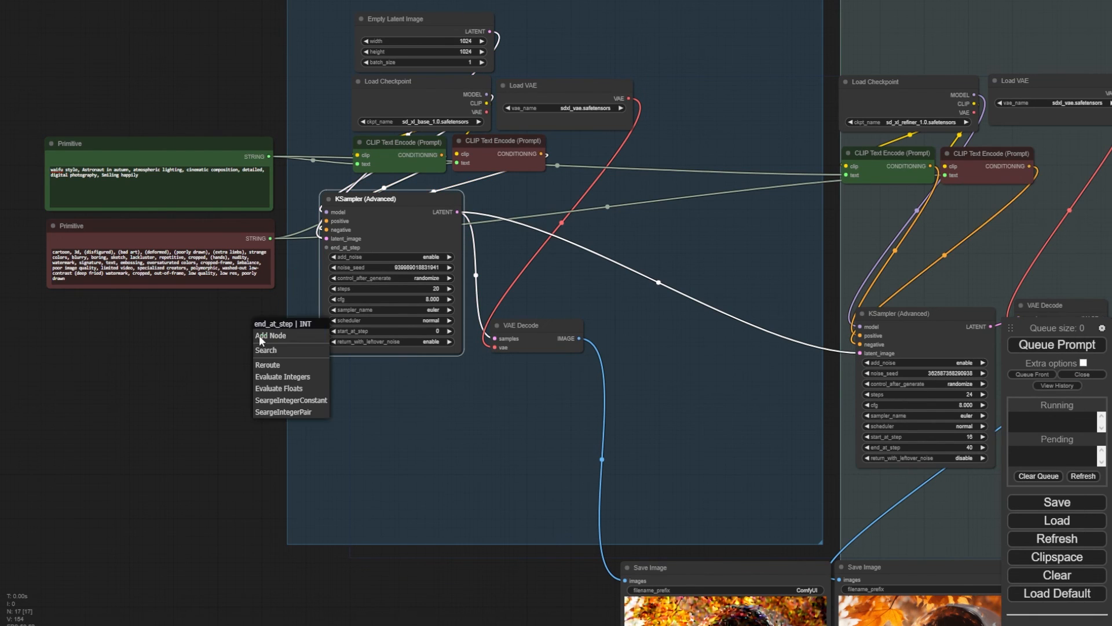
{"action": "left_click", "coordinate": [259, 335]}
{"action": "left_click", "coordinate": [380, 472]}
{"action": "left_click", "coordinate": [409, 333]}
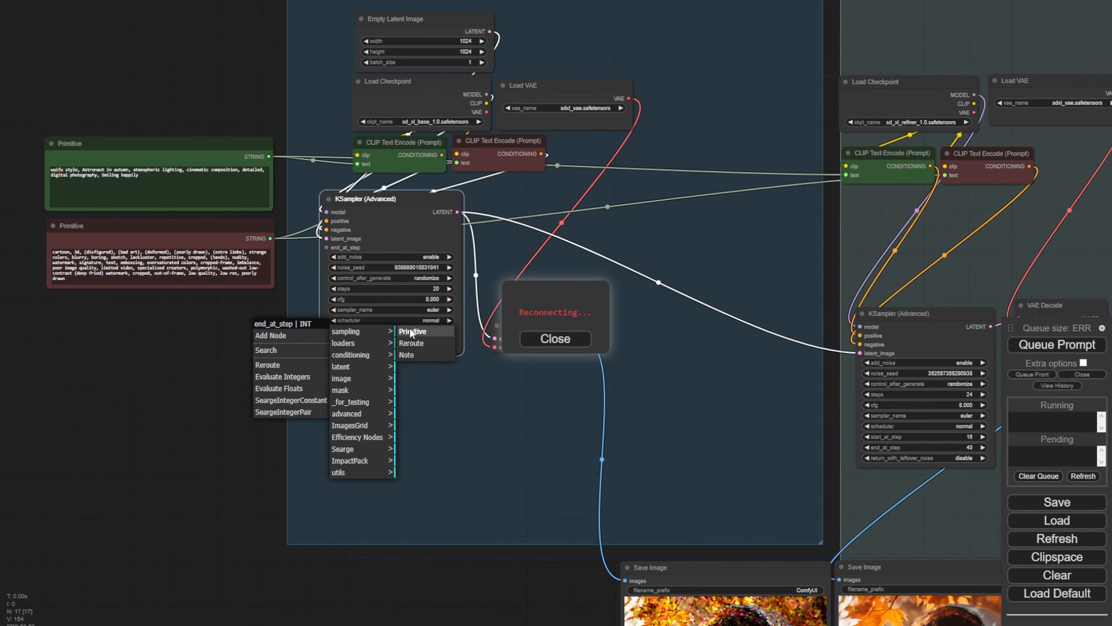
{"action": "left_click_drag", "start_coordinate": [325, 334], "coordinate": [383, 399]}
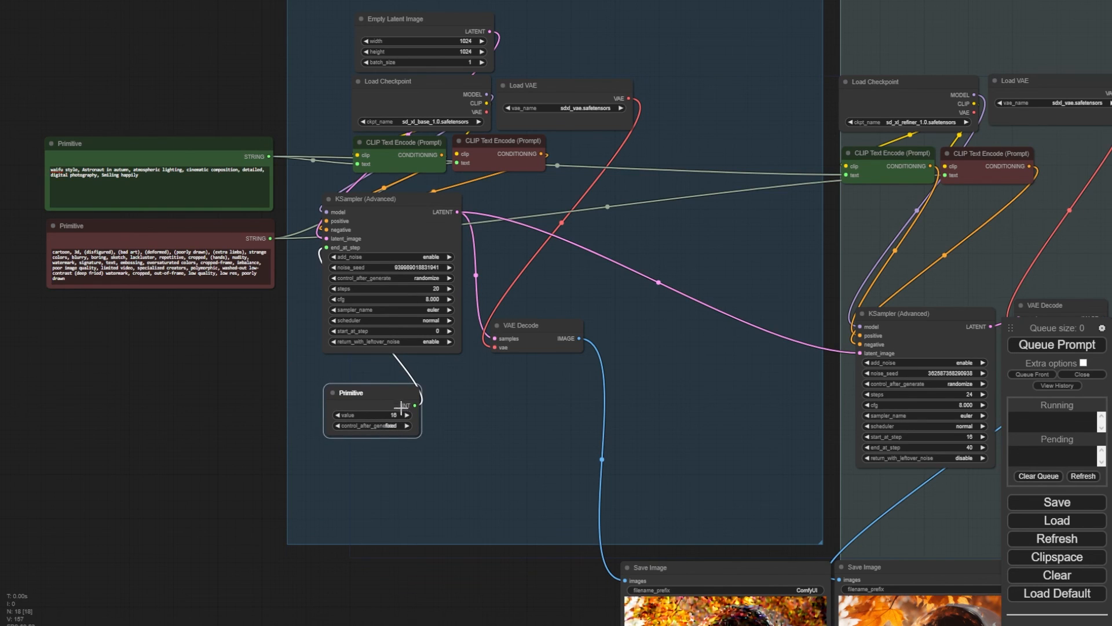
Step: Convert start_at_step to an input on the refiner sampler and connect it to the Primitive node beneath the base sampler
{"action": "right_click", "coordinate": [944, 322]}
{"action": "left_click", "coordinate": [979, 547]}
{"action": "left_click_drag", "start_coordinate": [860, 362], "coordinate": [383, 371]}
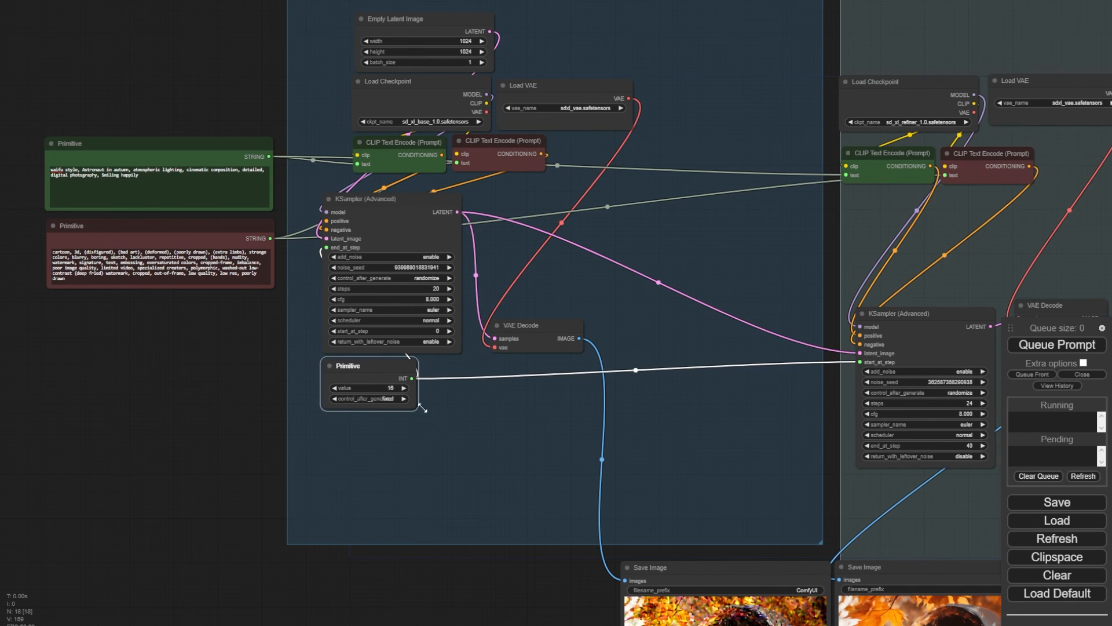
{"action": "left_click_drag", "start_coordinate": [423, 409], "coordinate": [461, 410]}
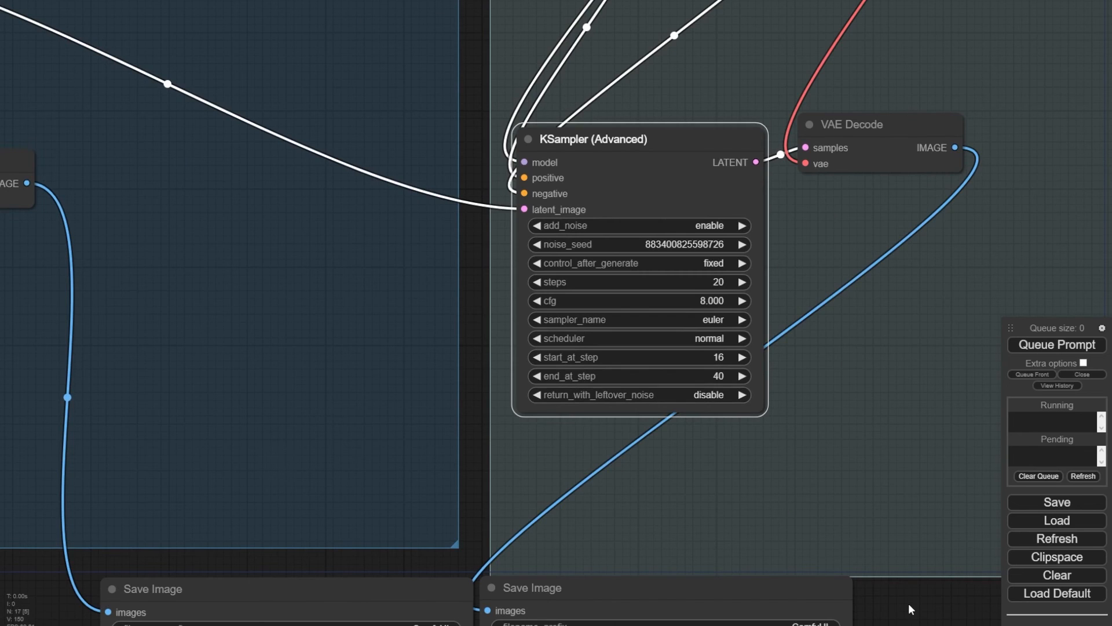
Step: Set steps to 24 on the refiner KSampler (Advanced) and queue the prompt to generate new base and refiner images
{"action": "left_click_drag", "start_coordinate": [908, 603], "coordinate": [915, 474]}
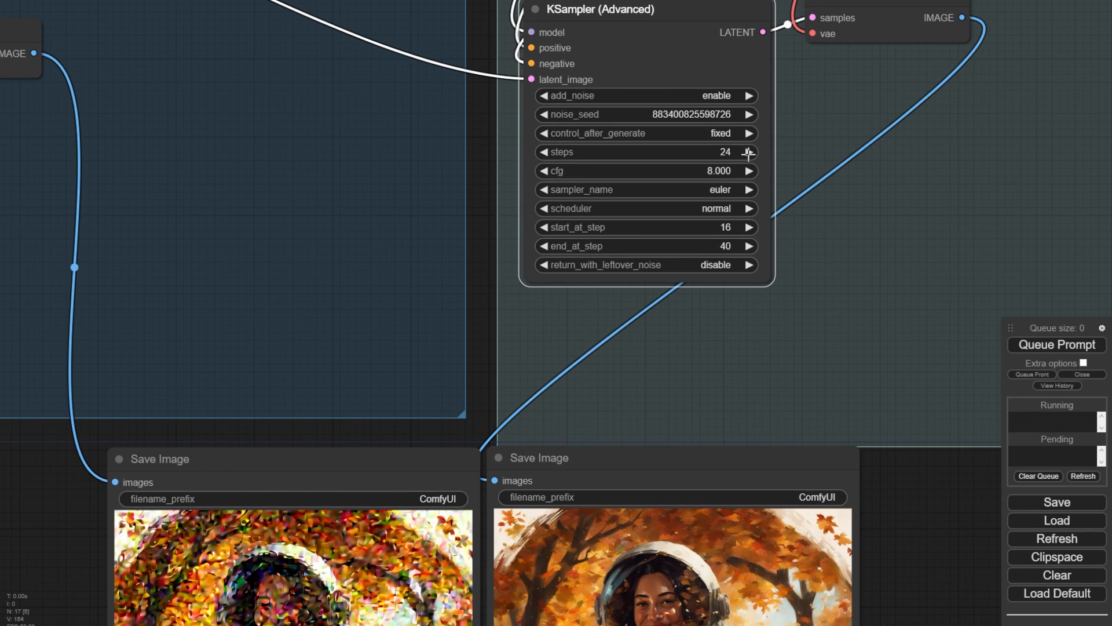
{"action": "left_click", "coordinate": [1060, 345]}
{"action": "left_click_drag", "start_coordinate": [918, 496], "coordinate": [926, 208]}
{"action": "left_click", "coordinate": [1034, 344]}
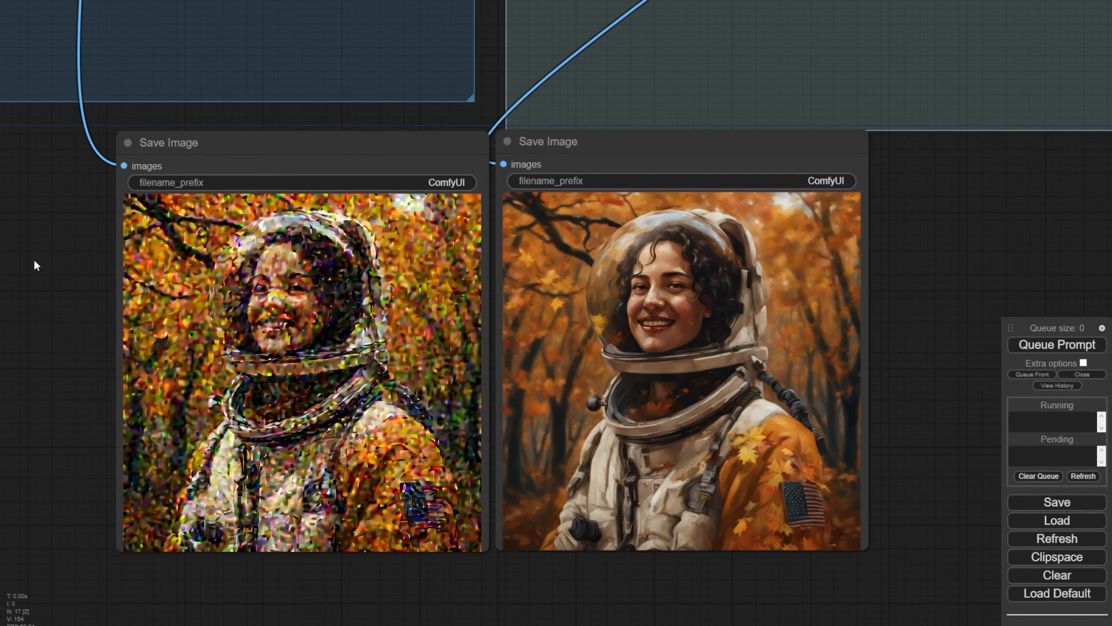
Step: Set control_after_generate to randomize on both the base and the refiner KSampler (Advanced)
{"action": "left_click_drag", "start_coordinate": [36, 262], "coordinate": [511, 625]}
{"action": "left_click_drag", "start_coordinate": [299, 552], "coordinate": [347, 618]}
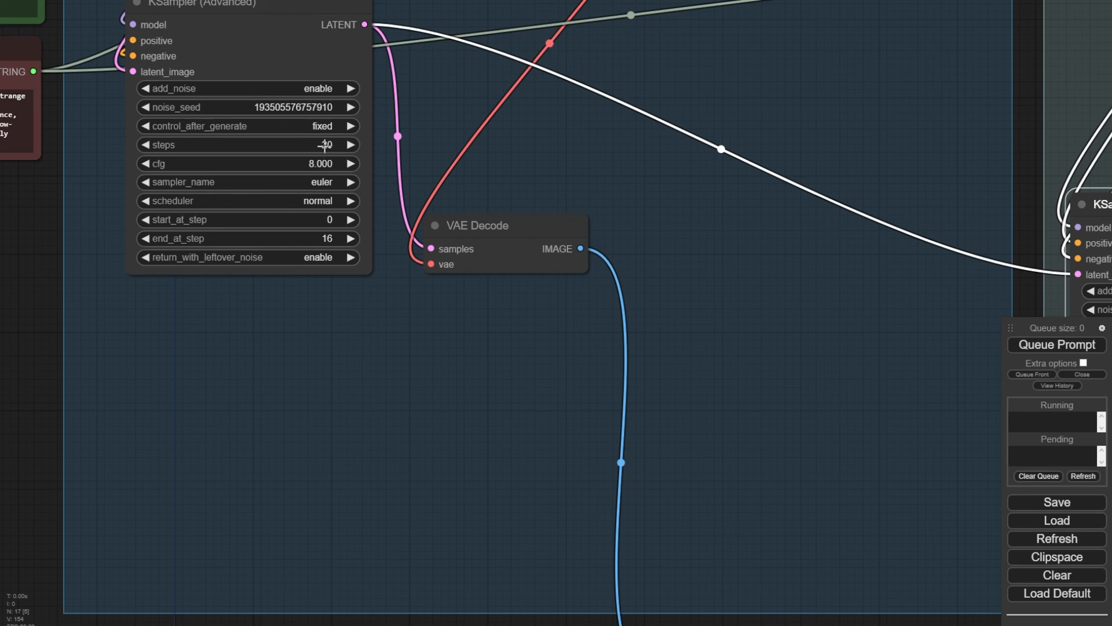
{"action": "left_click", "coordinate": [317, 127]}
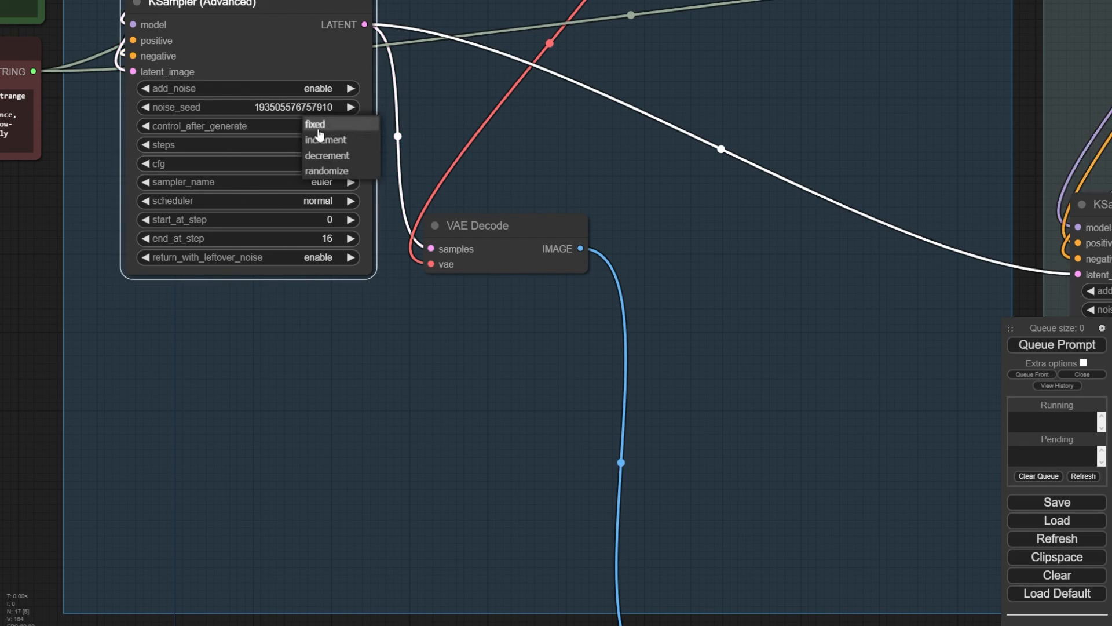
{"action": "left_click", "coordinate": [322, 172]}
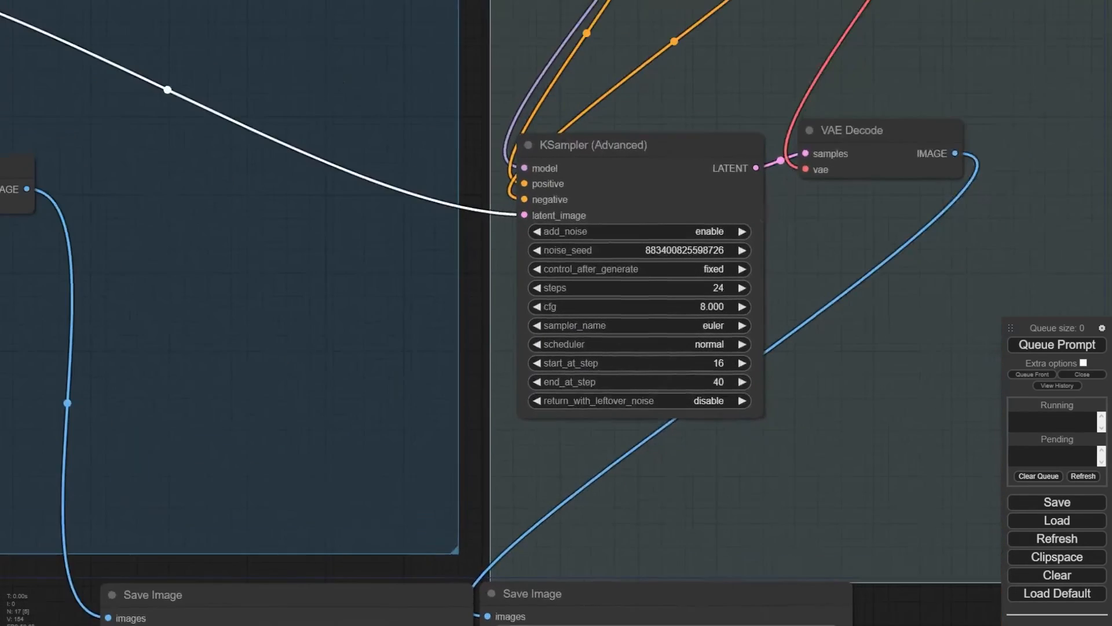
{"action": "left_click", "coordinate": [695, 267]}
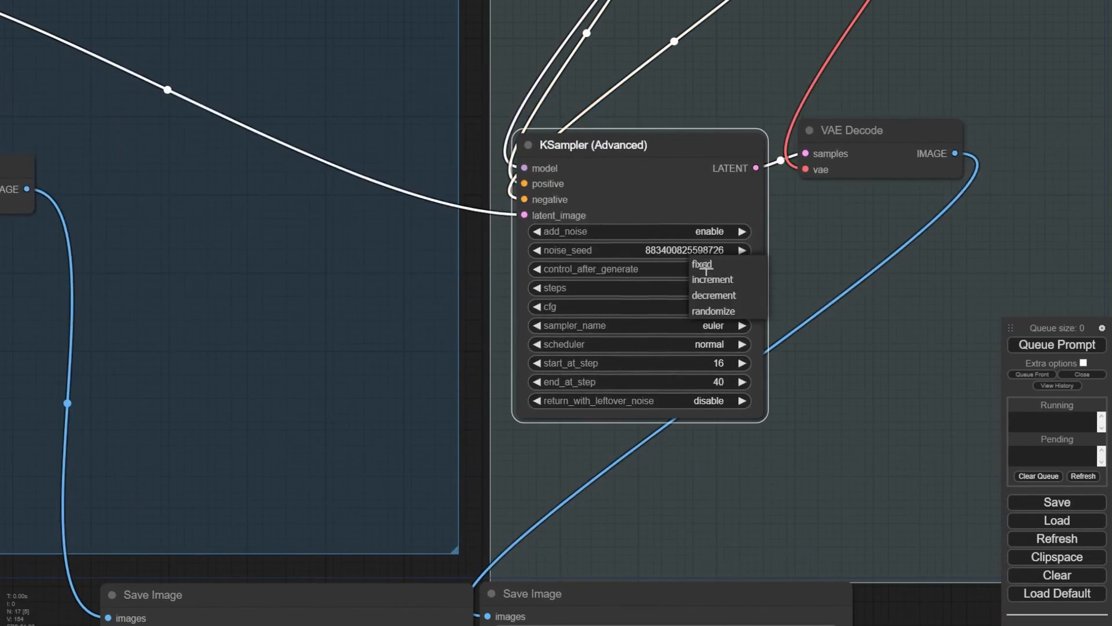
{"action": "left_click", "coordinate": [729, 312]}
Step: Queue the prompt with randomized seeds and bring both Save Image nodes into view
{"action": "left_click_drag", "start_coordinate": [253, 565], "coordinate": [332, 434]}
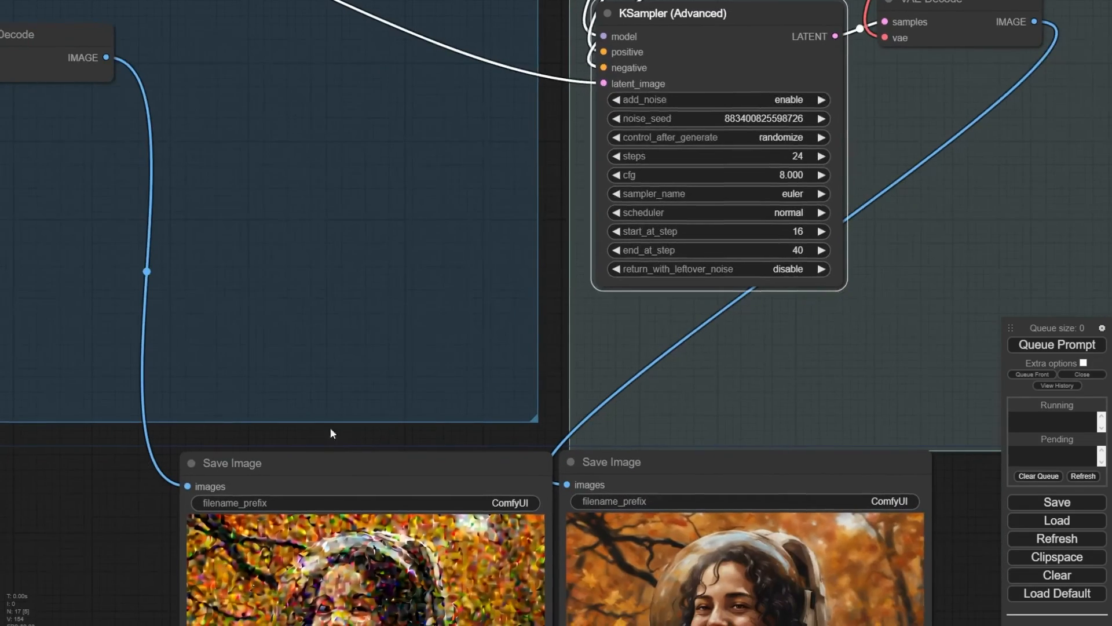
{"action": "left_click", "coordinate": [1079, 345]}
{"action": "left_click_drag", "start_coordinate": [119, 565], "coordinate": [122, 180]}
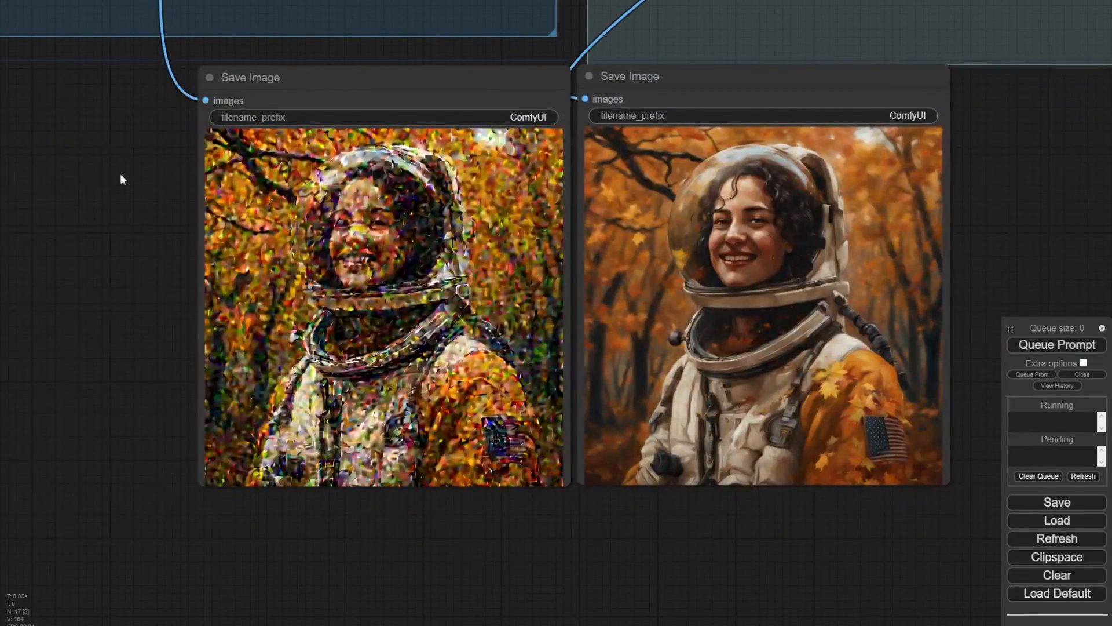